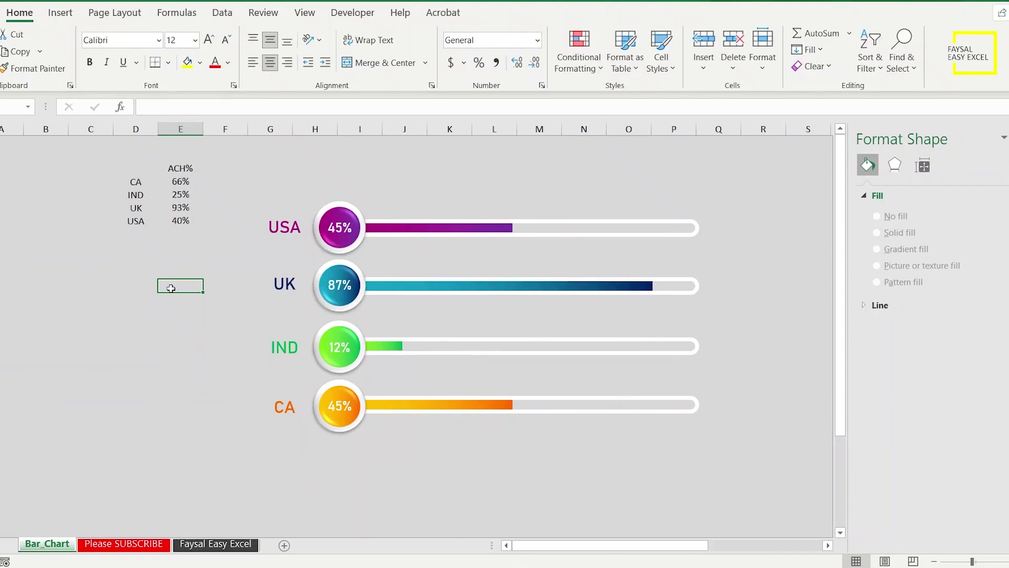
key("F9")
- Recalculate the random ACH% values five times with F9, ending at 41%, 54%, 67% and 10%
key("F9")
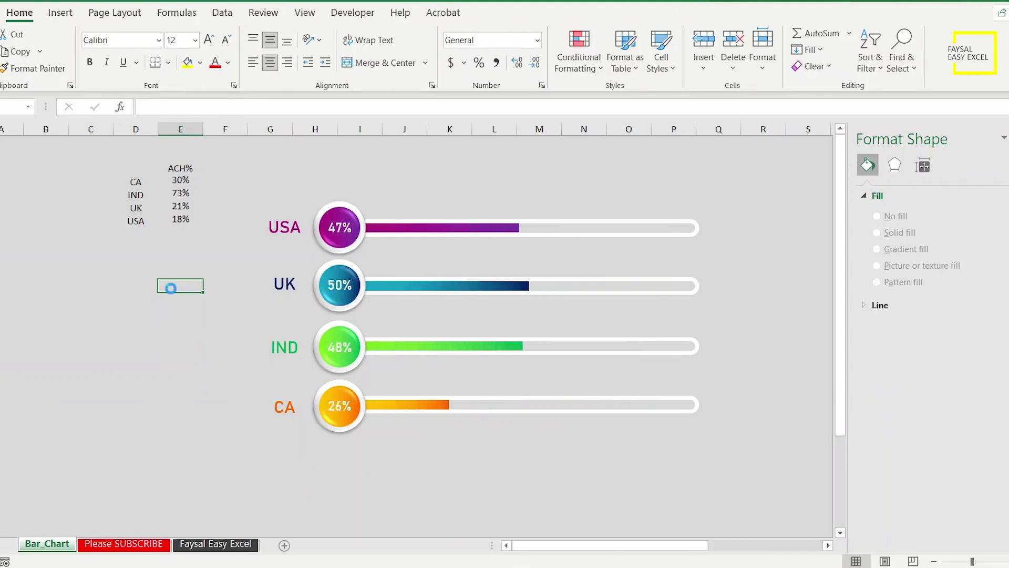
key("F9")
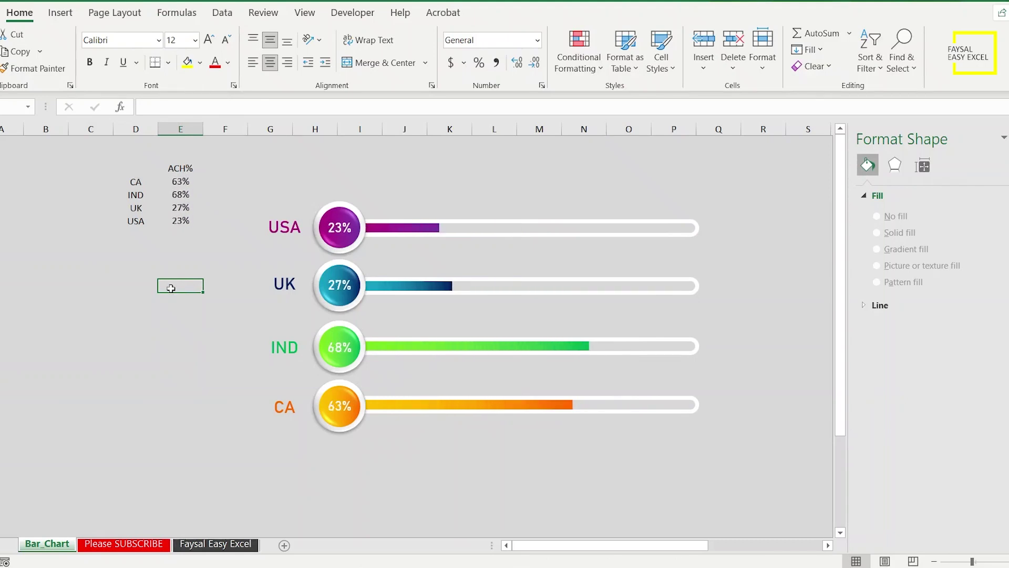
key("F9")
key("F9")
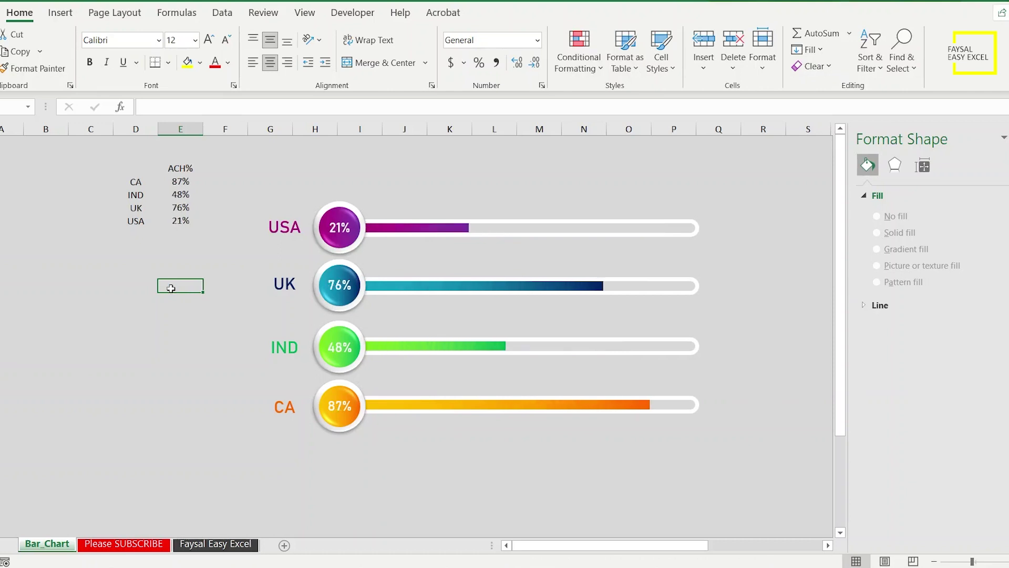
key("F9")
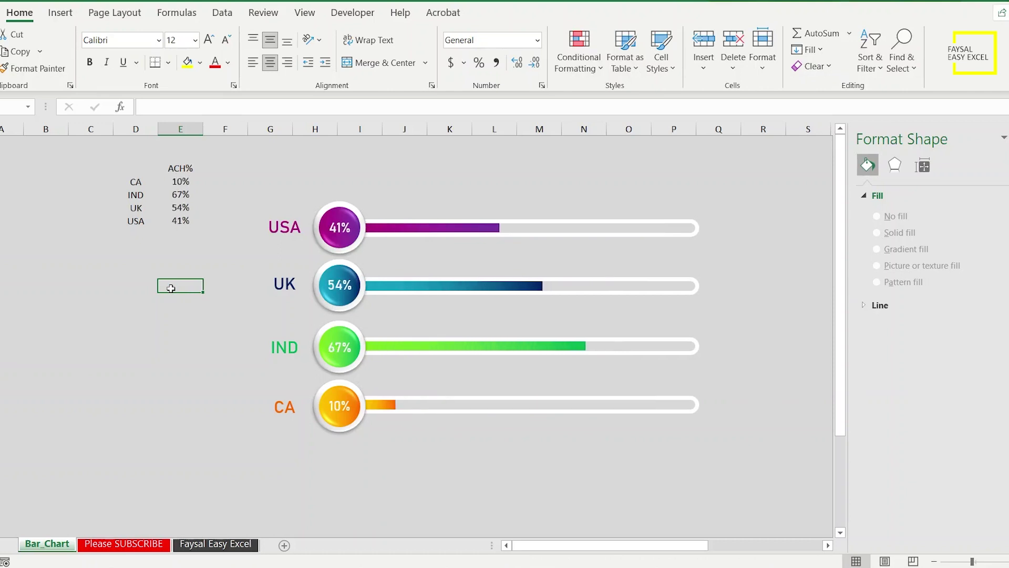
key("F9")
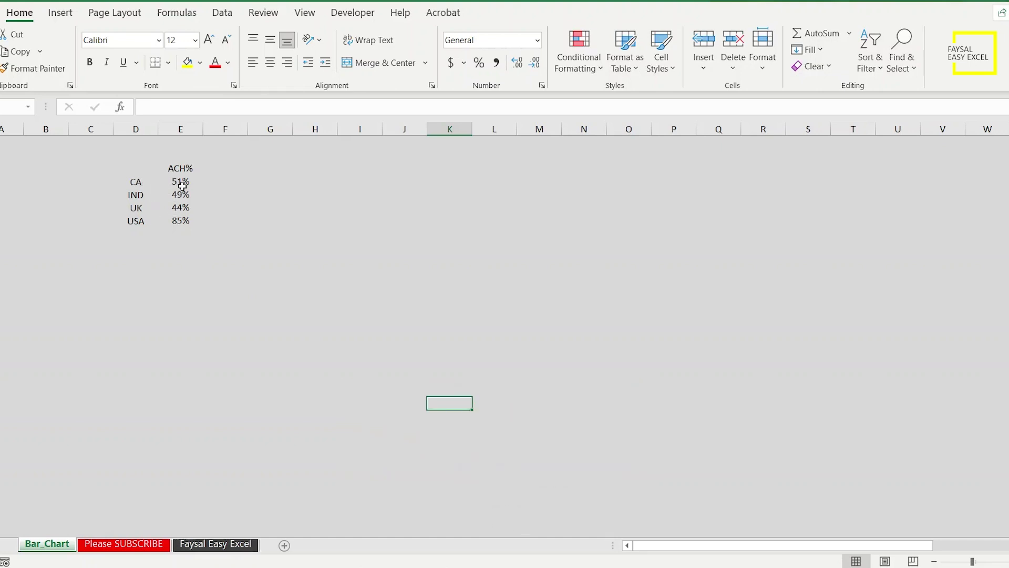
- Insert a 2-D clustered bar chart of the country names and ACH% values in D3:E6
left_click_drag(136, 168, 190, 220)
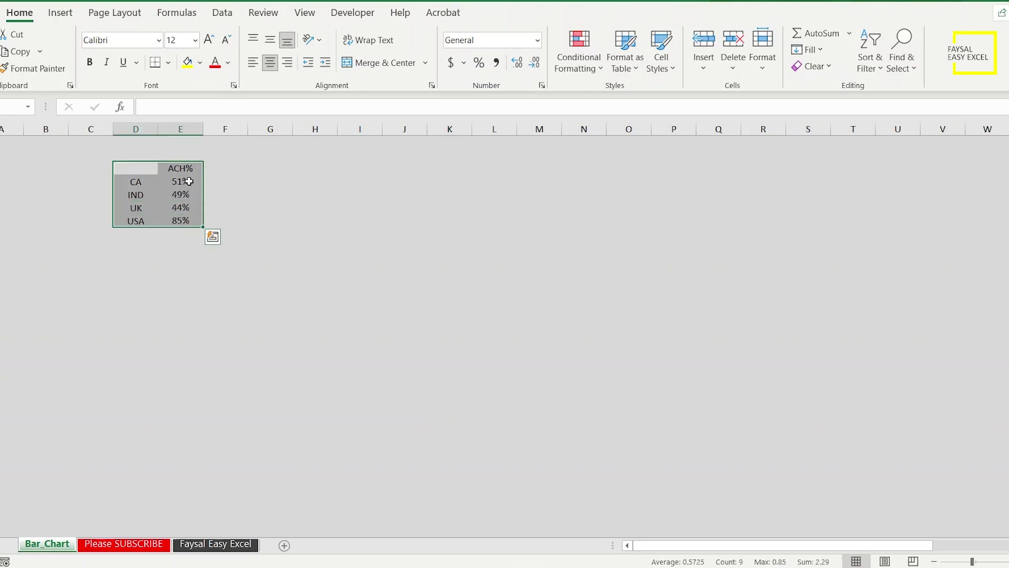
left_click(62, 14)
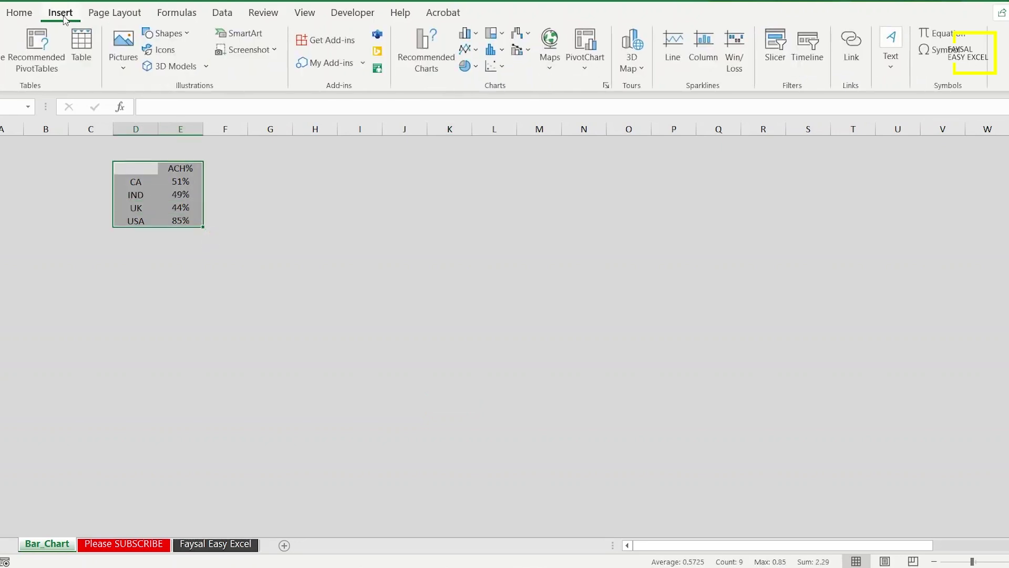
left_click(473, 35)
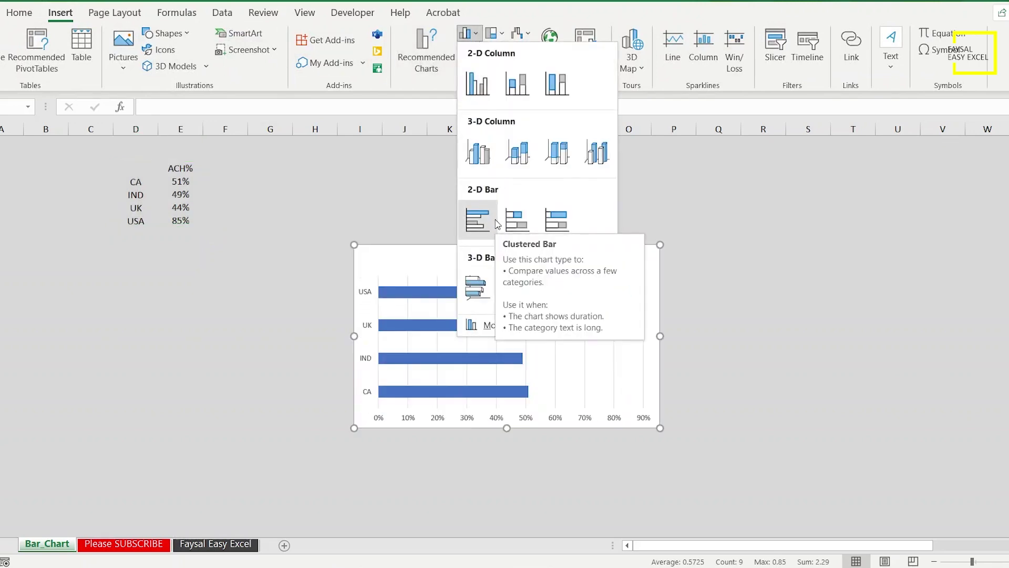
left_click(478, 219)
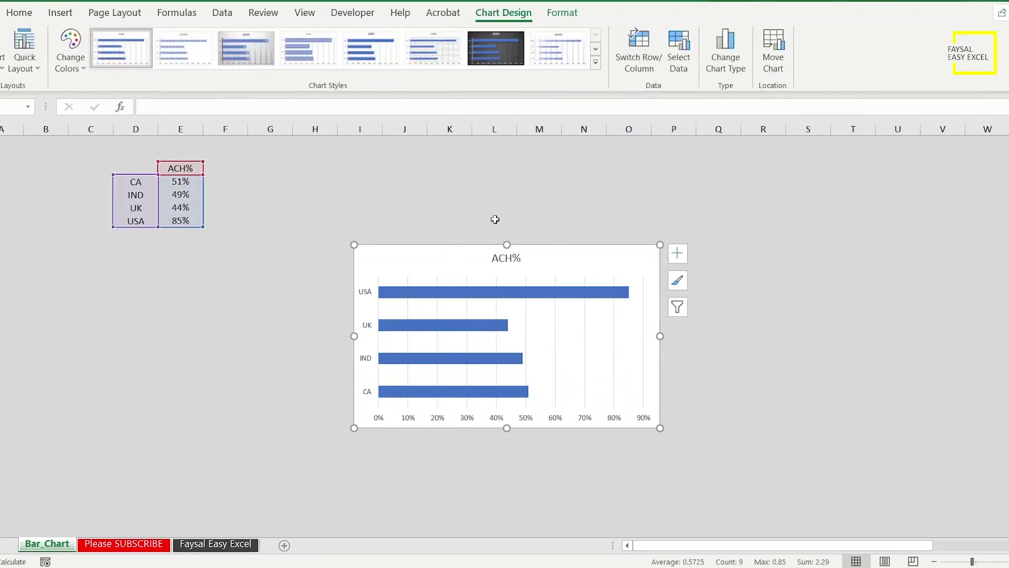
- Move the chart higher and fix the horizontal axis bounds at minimum 0 and maximum 1
left_click_drag(548, 242, 547, 196)
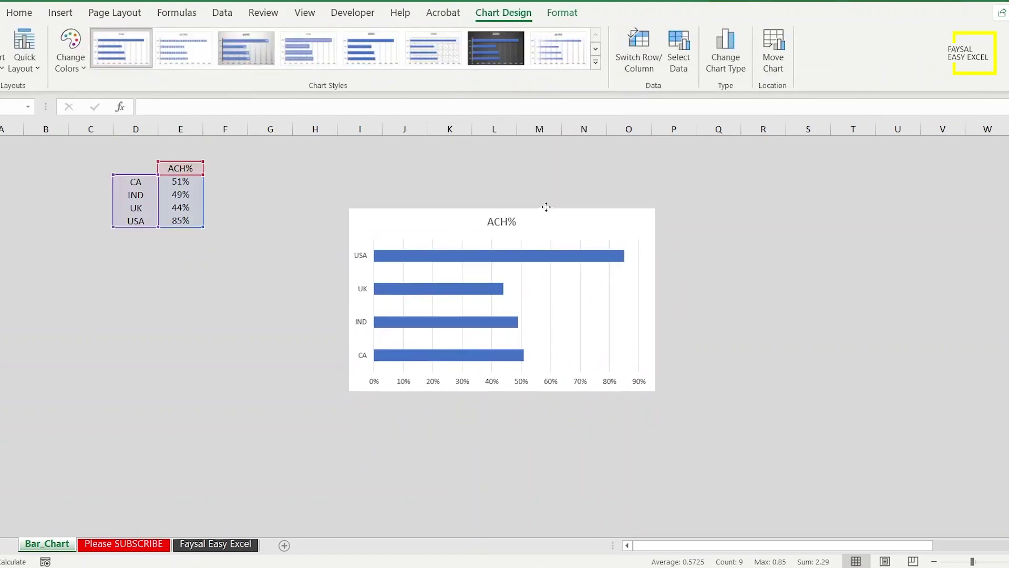
left_click_drag(547, 196, 545, 186)
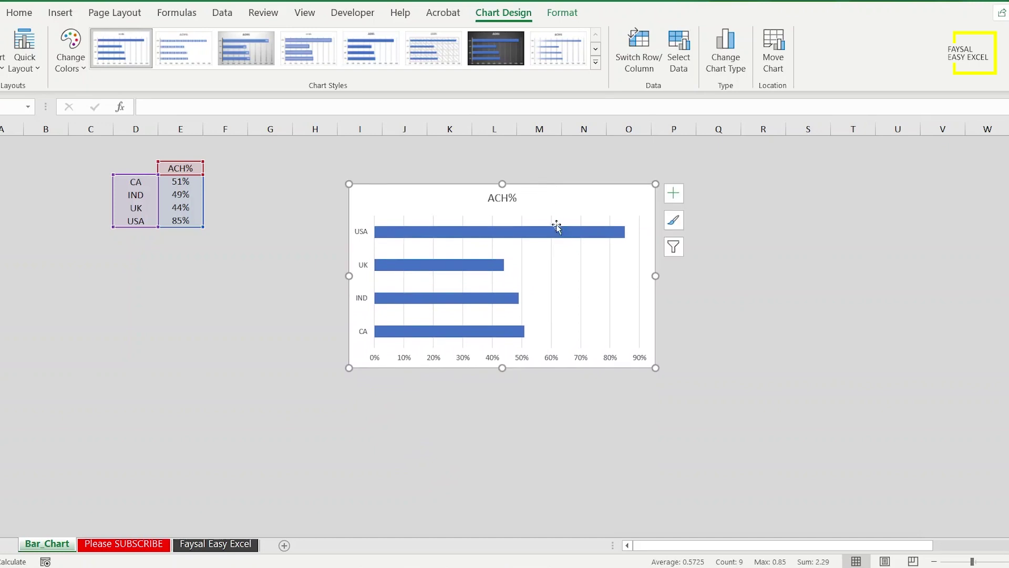
left_click(582, 360)
right_click(581, 359)
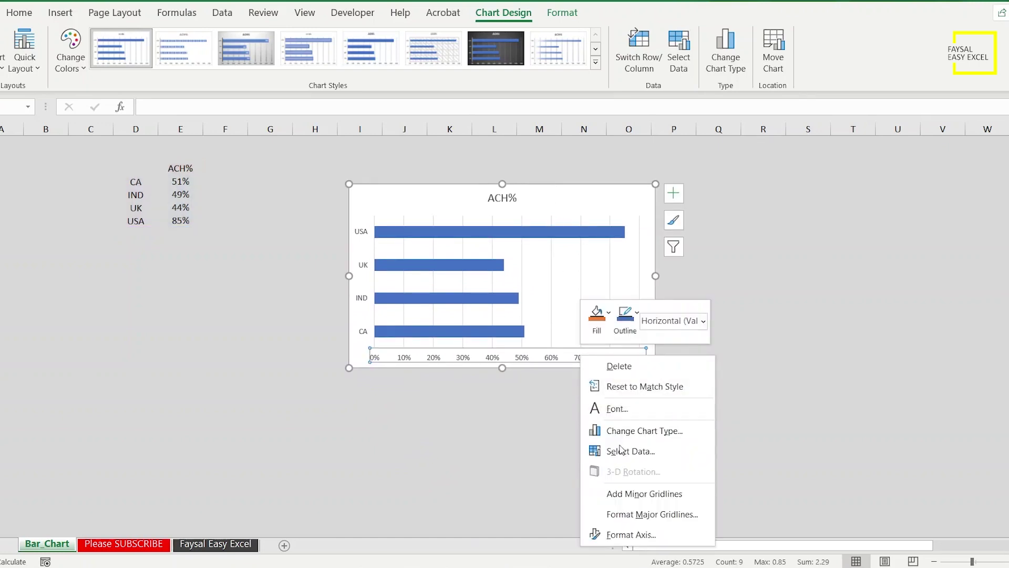
left_click(632, 535)
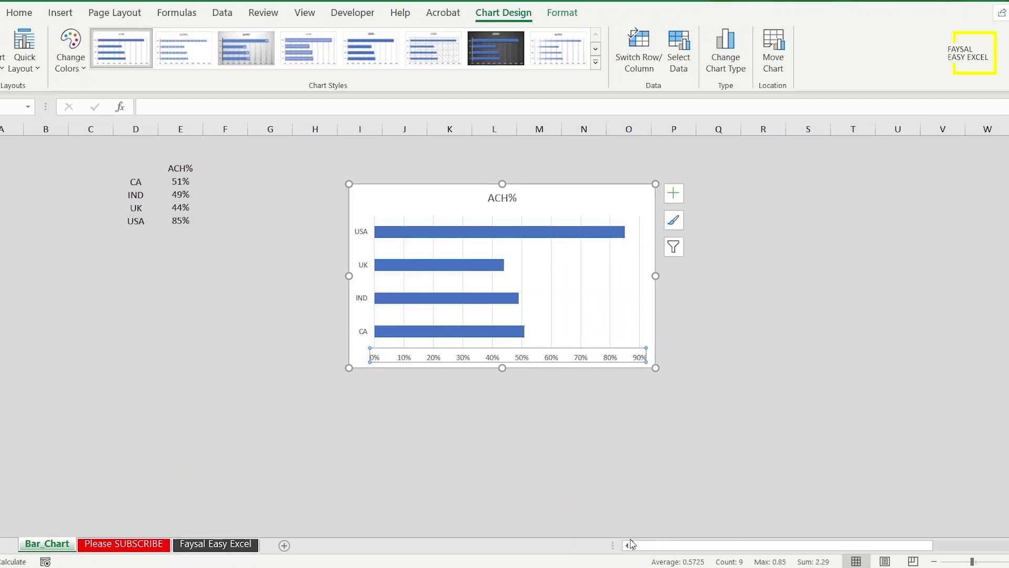
double_click(956, 248)
type("0")
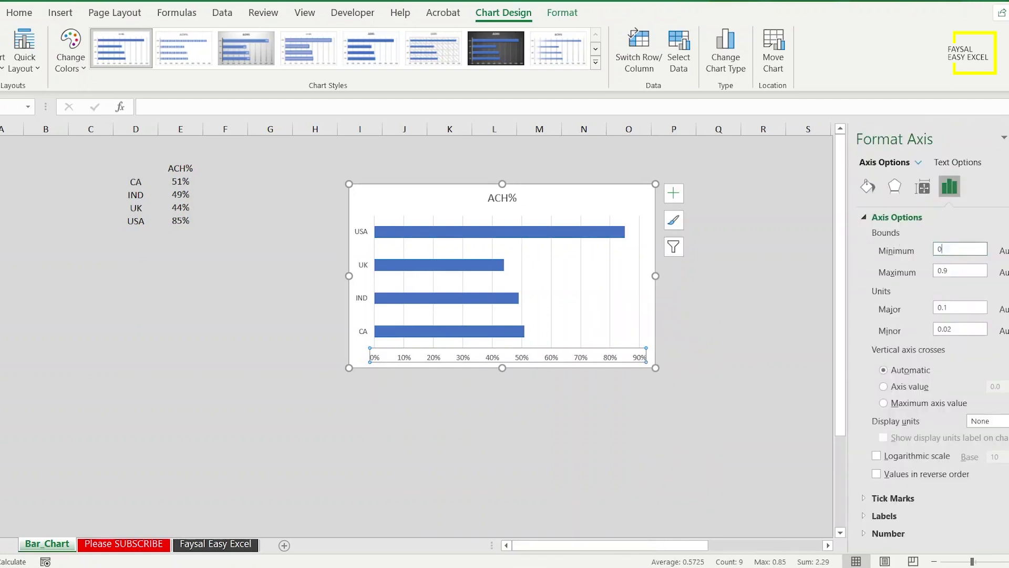
double_click(950, 270)
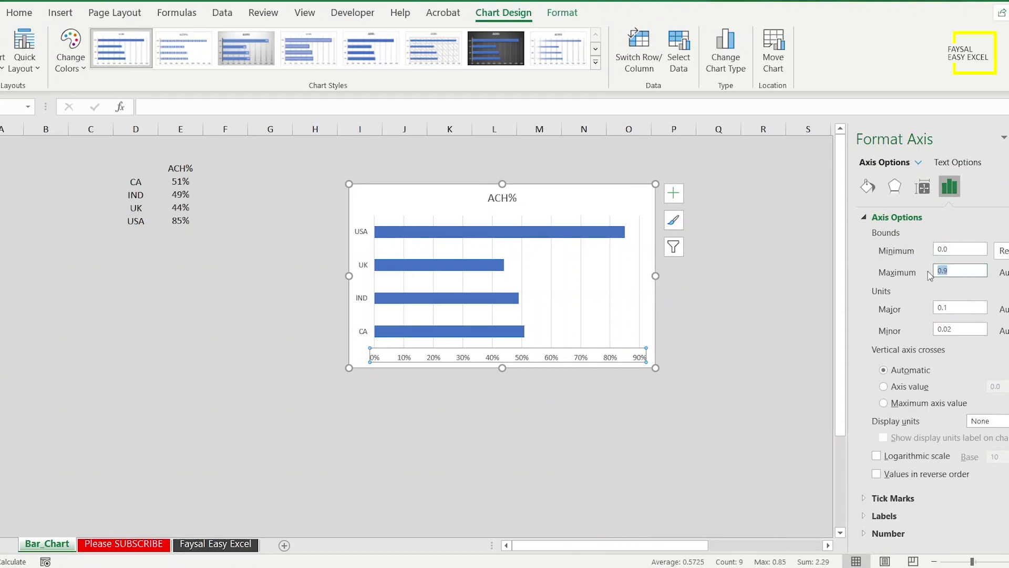
type("1")
key("Return")
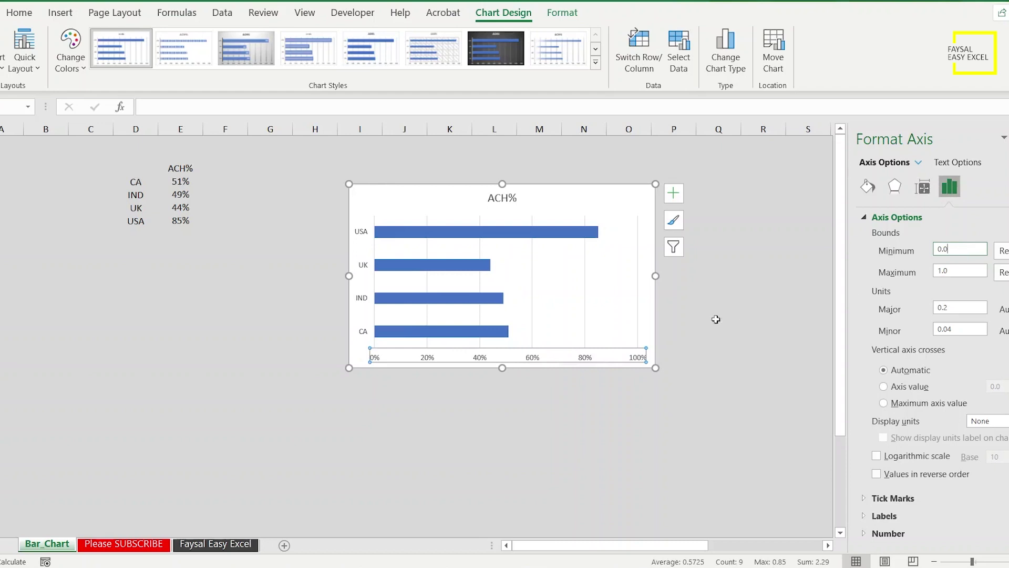
- Turn off the chart's axes, title and gridlines
left_click(675, 200)
left_click(705, 212)
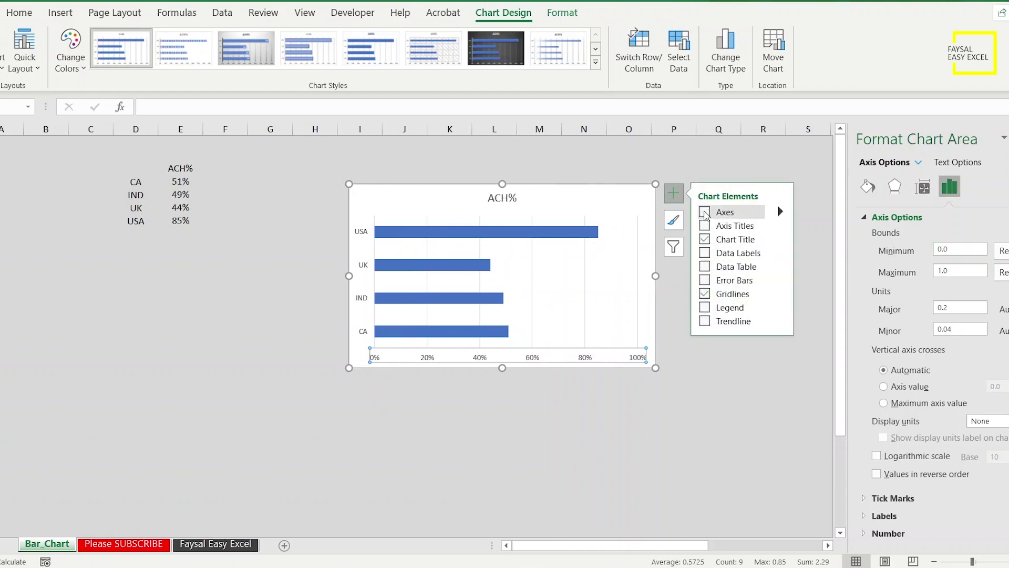
left_click(705, 239)
left_click(705, 295)
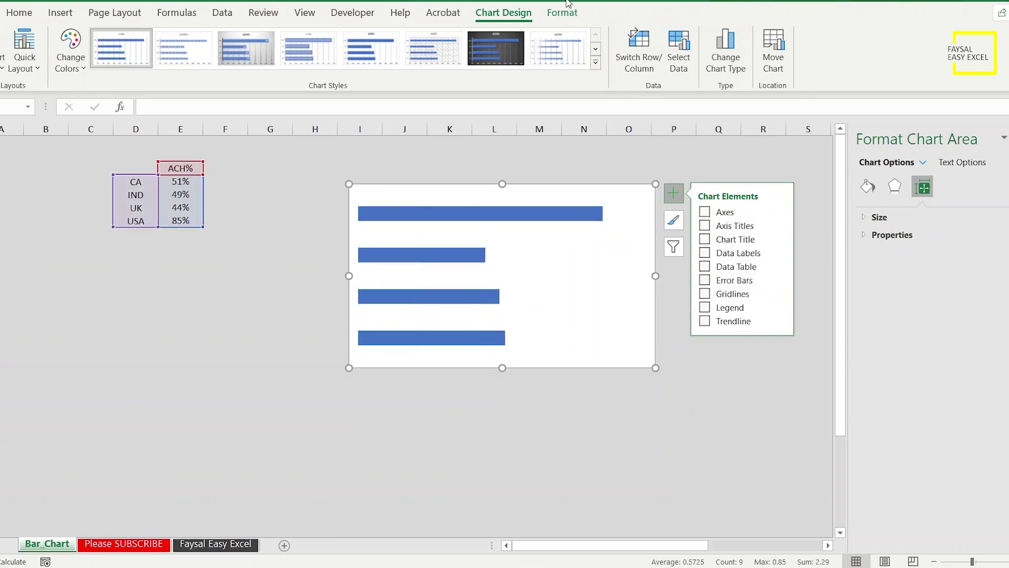
left_click(673, 192)
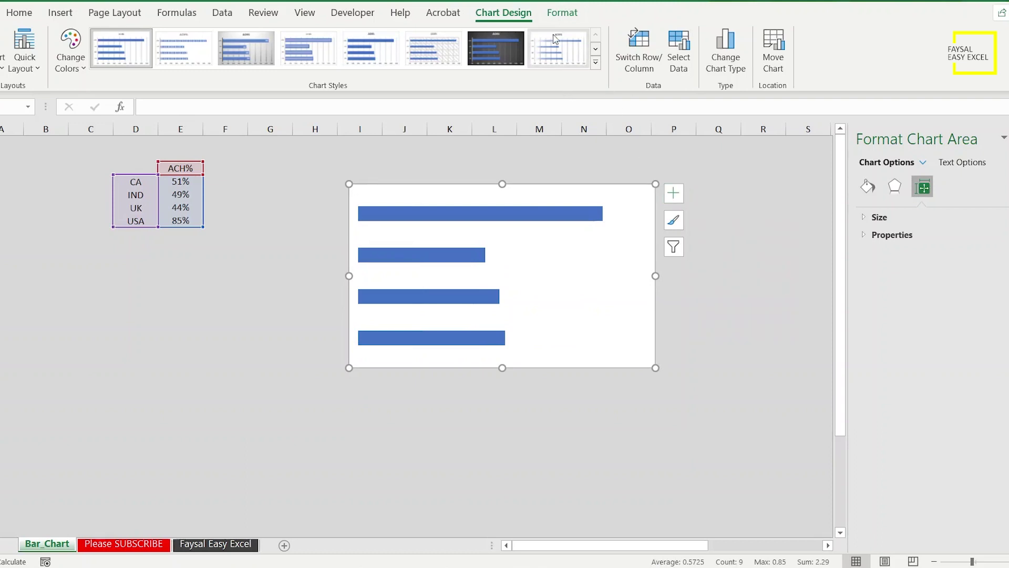
- Give the chart area No Fill and No Outline
left_click(558, 15)
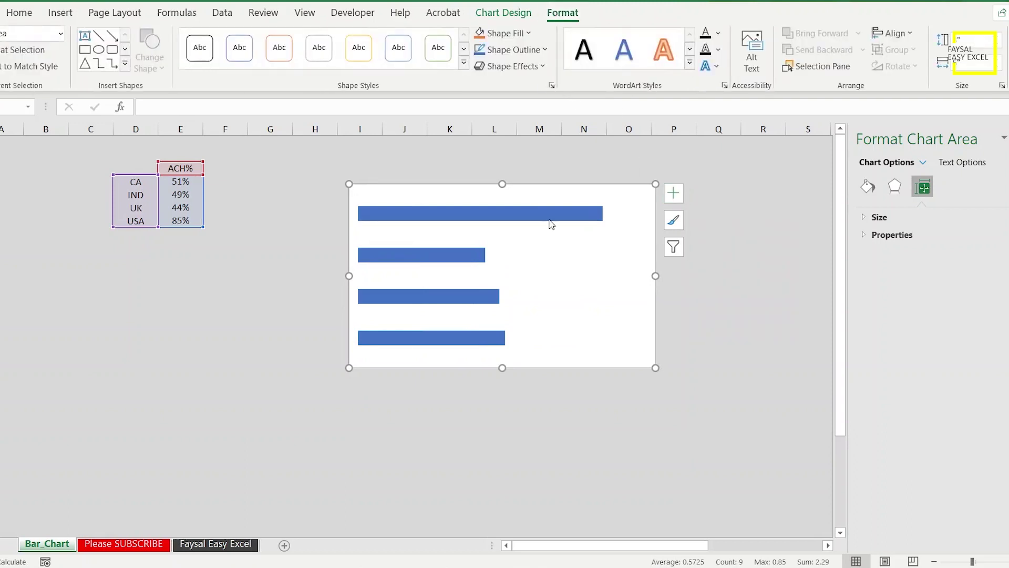
left_click(502, 34)
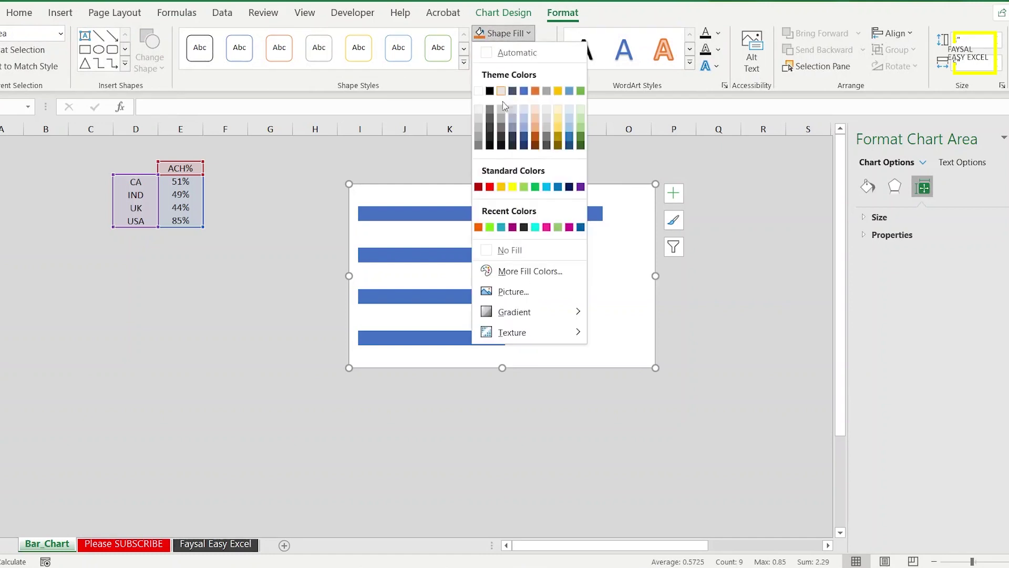
left_click(515, 256)
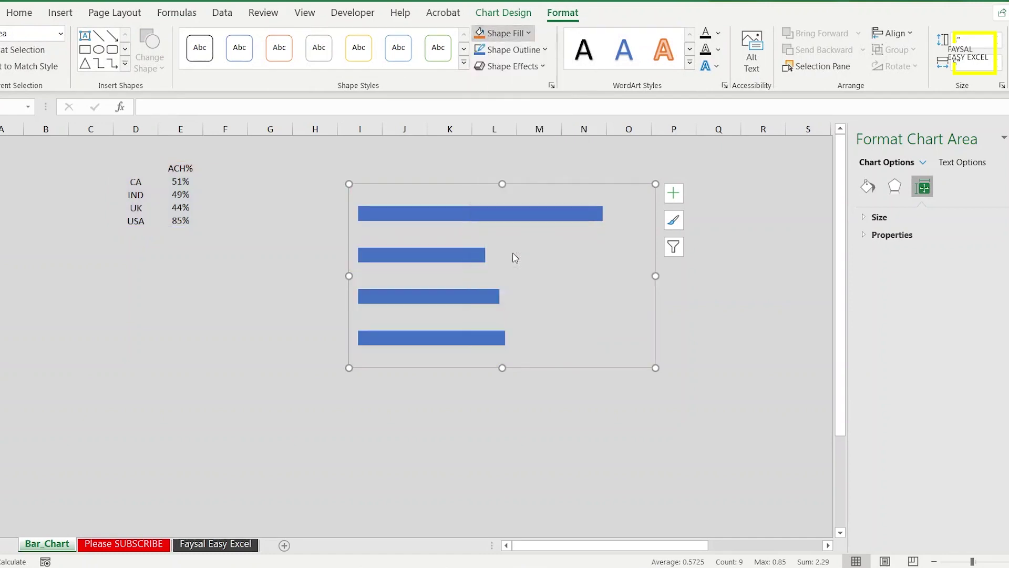
left_click(529, 50)
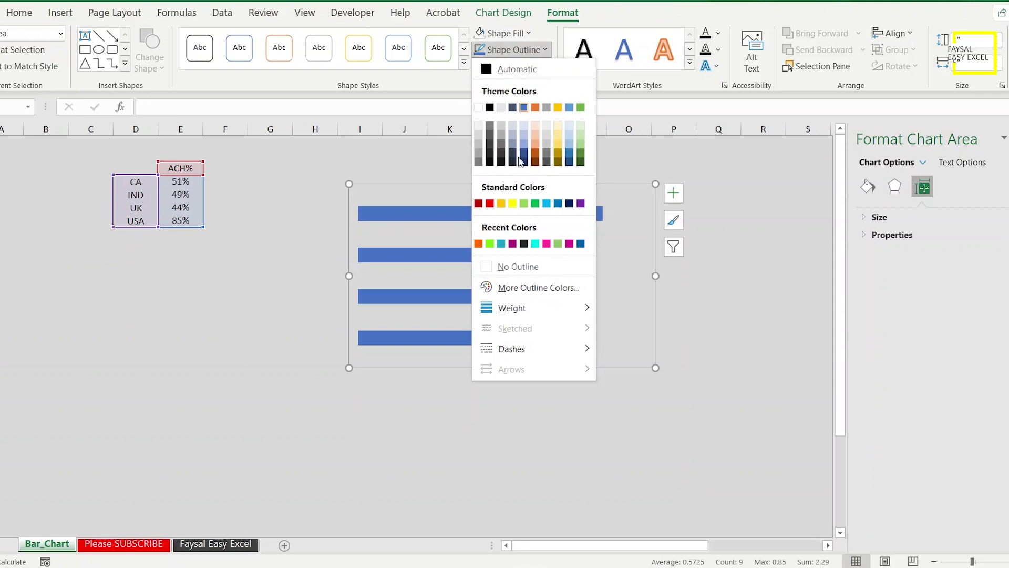
left_click(522, 265)
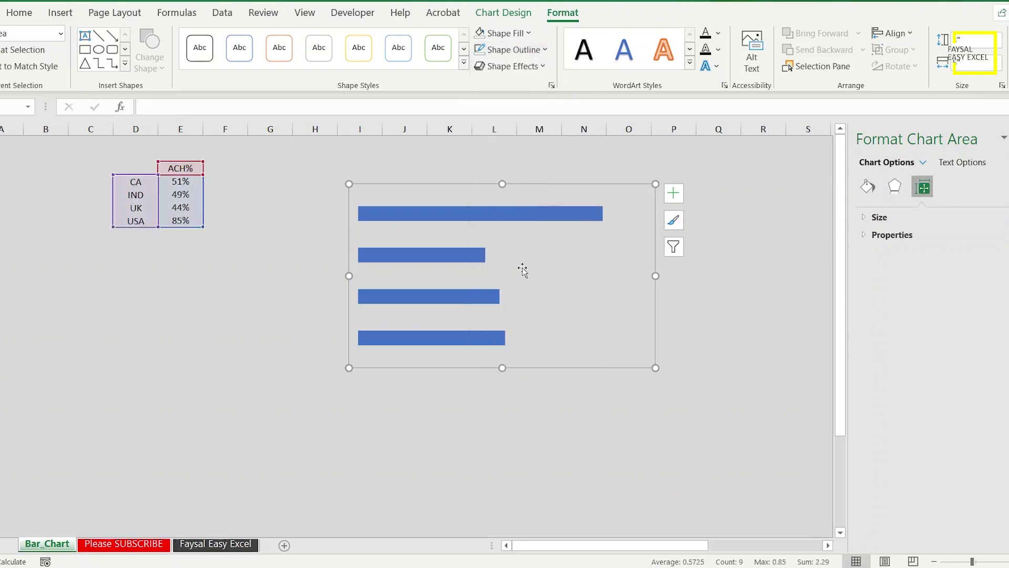
left_click(605, 268)
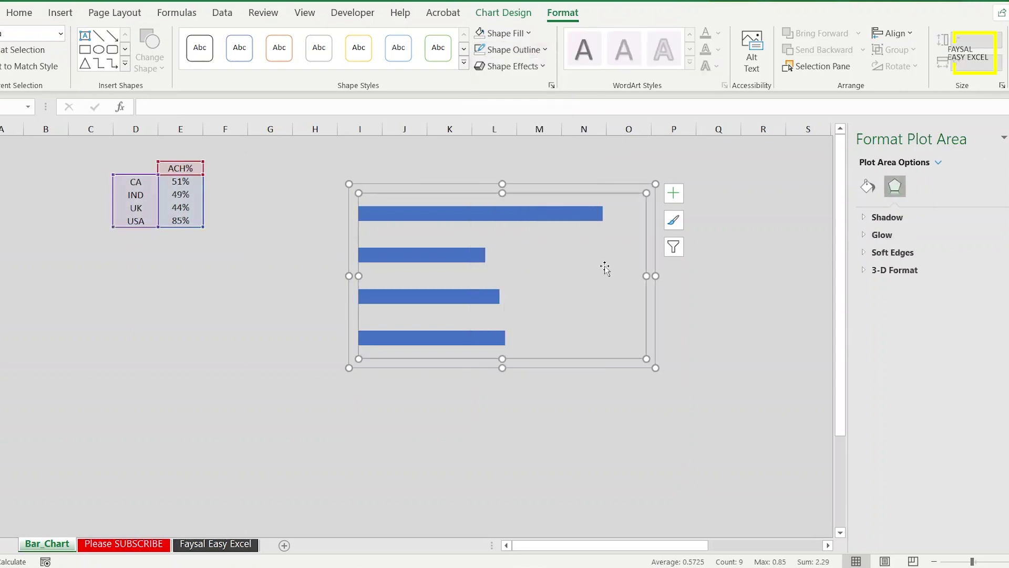
- Set the bar series gap width to 400%
left_click(564, 220)
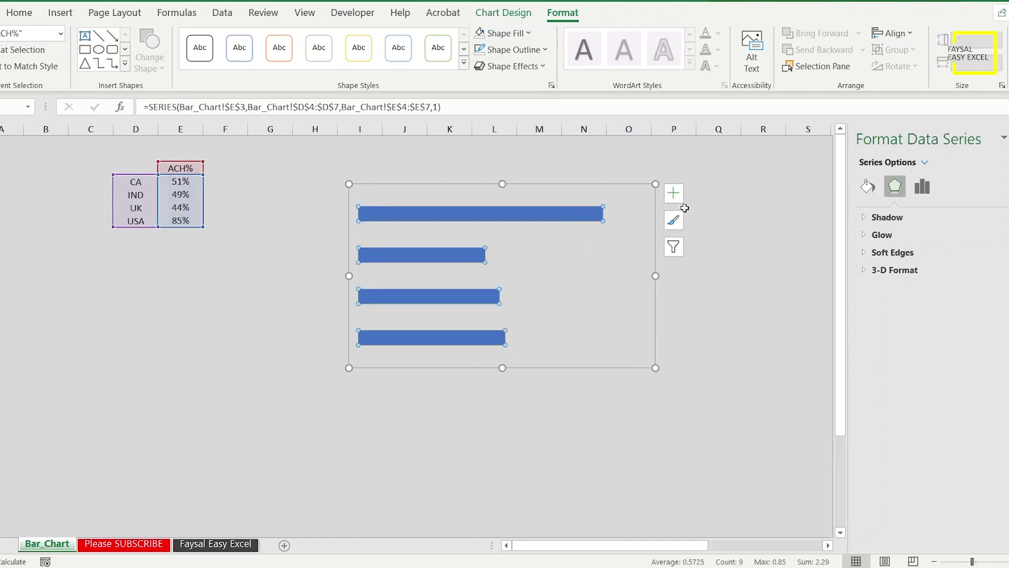
left_click(922, 187)
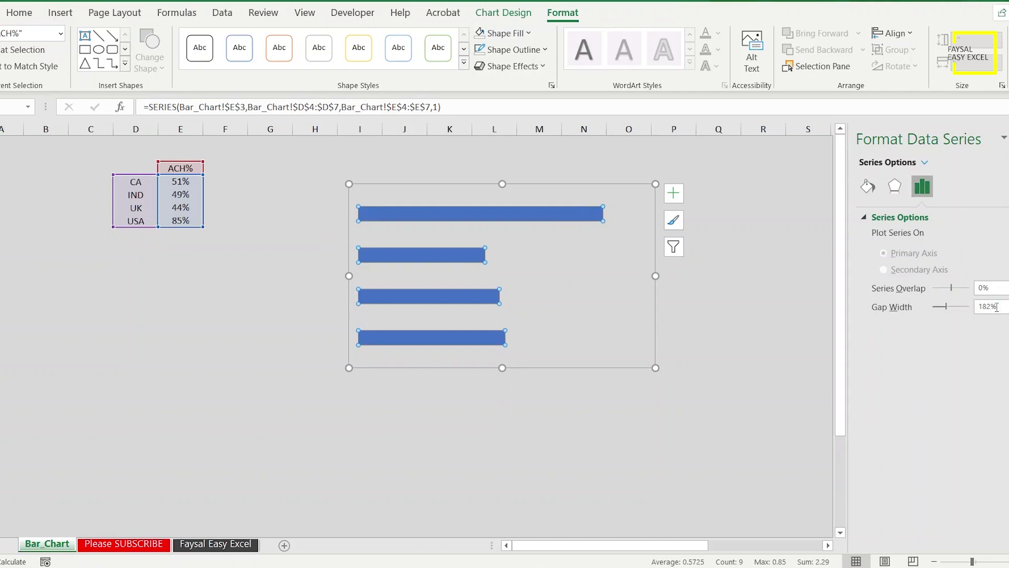
left_click_drag(997, 308, 973, 311)
type("400")
key("Return")
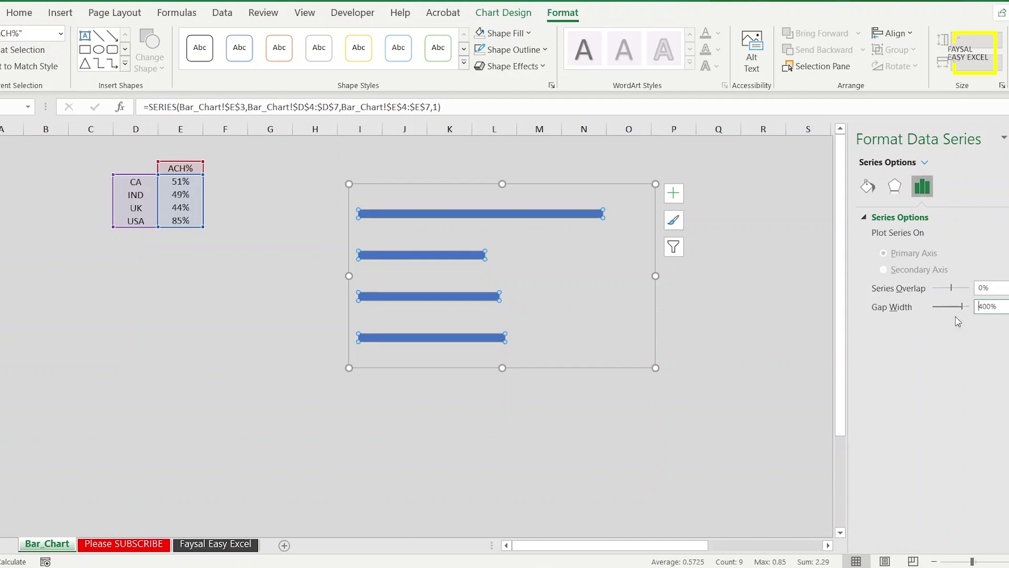
- Enlarge the chart toward the lower right and make it taller
left_click(655, 367)
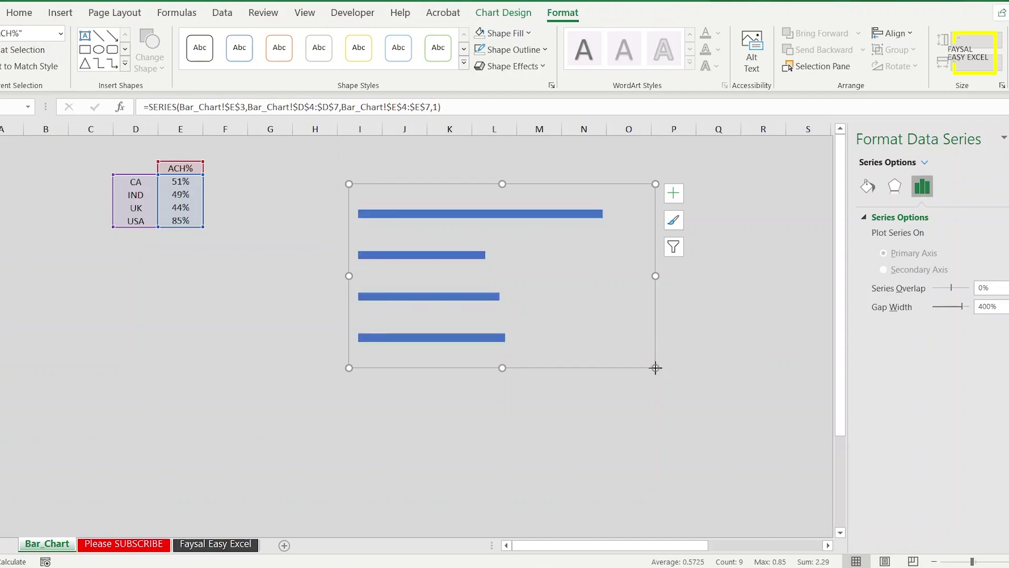
left_click_drag(656, 367, 701, 463)
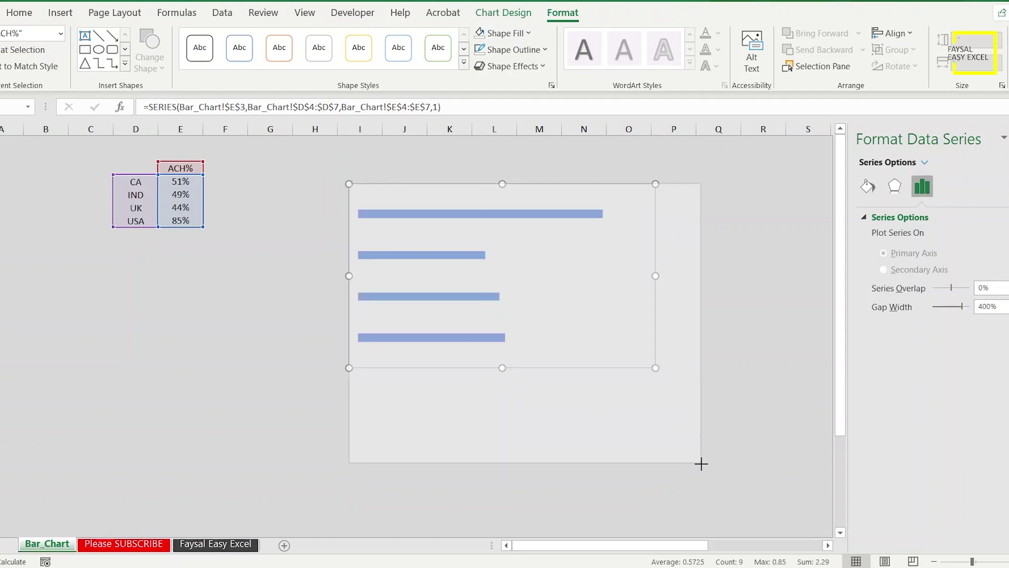
left_click_drag(701, 463, 702, 464)
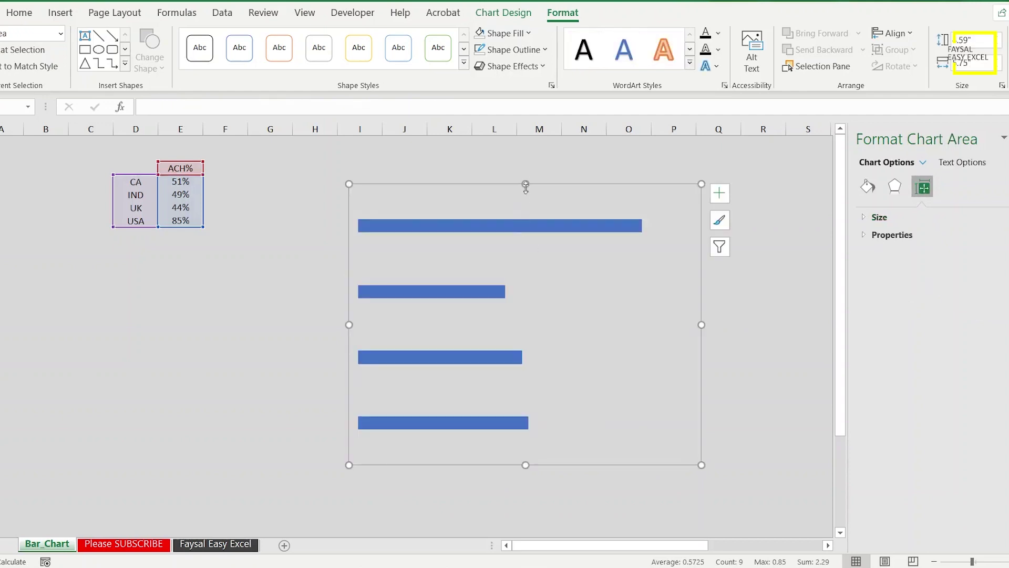
left_click_drag(525, 184, 525, 169)
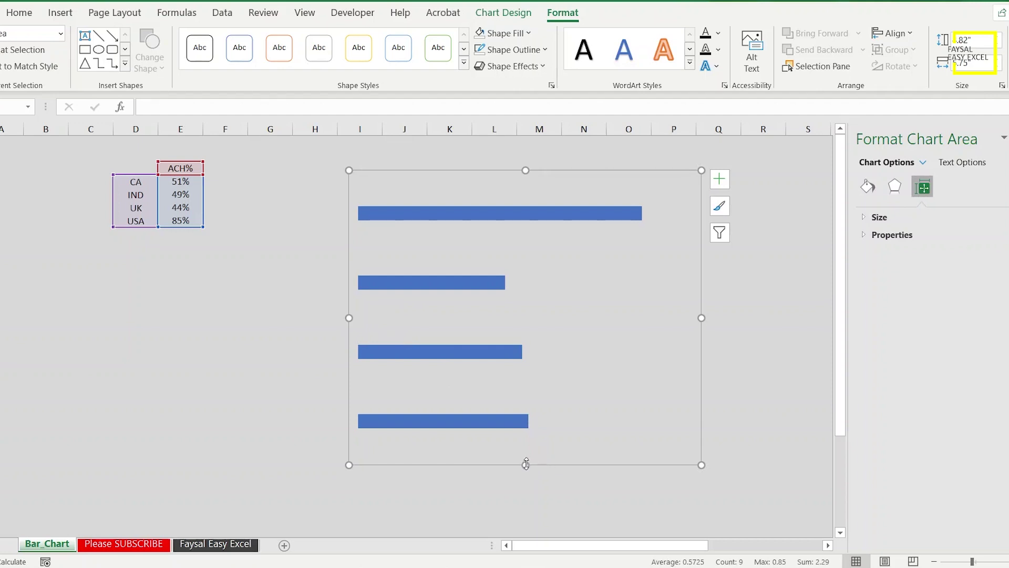
- Raise the gap width to 450% and reduce the chart's height
left_click(542, 215)
left_click_drag(1005, 307, 940, 314)
type("450")
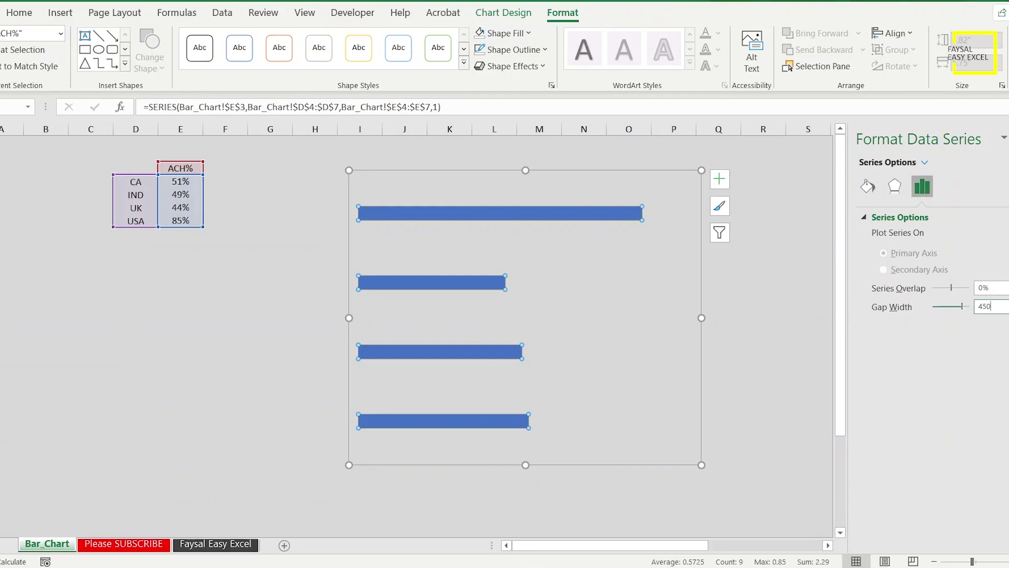
key("Return")
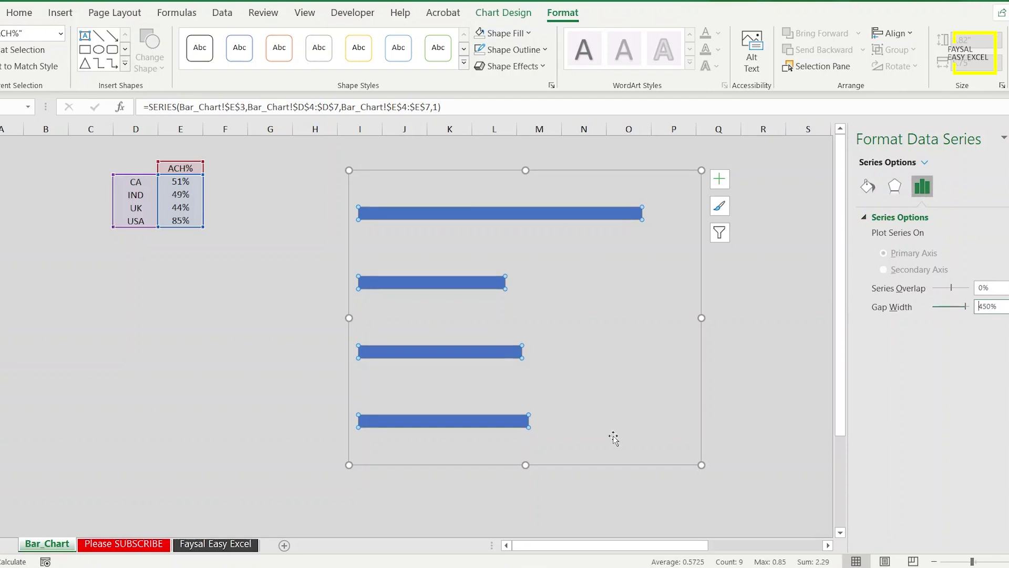
left_click_drag(524, 465, 523, 424)
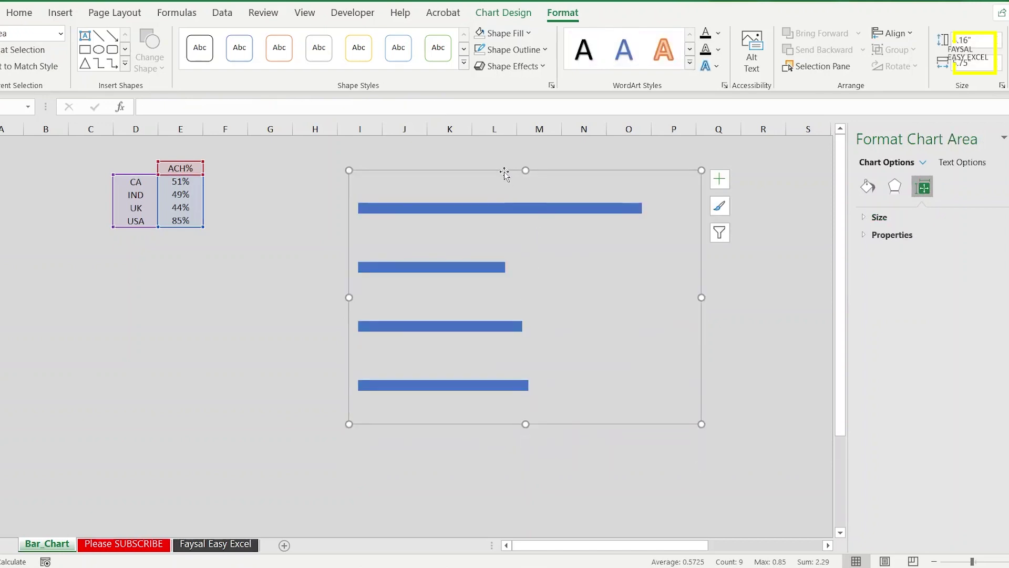
left_click_drag(502, 171, 506, 188)
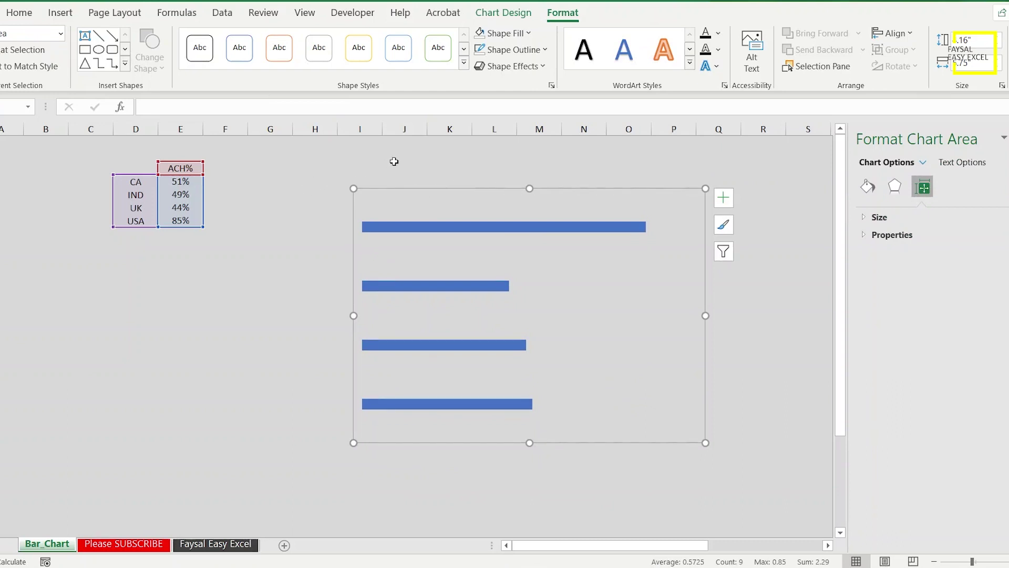
left_click(434, 231)
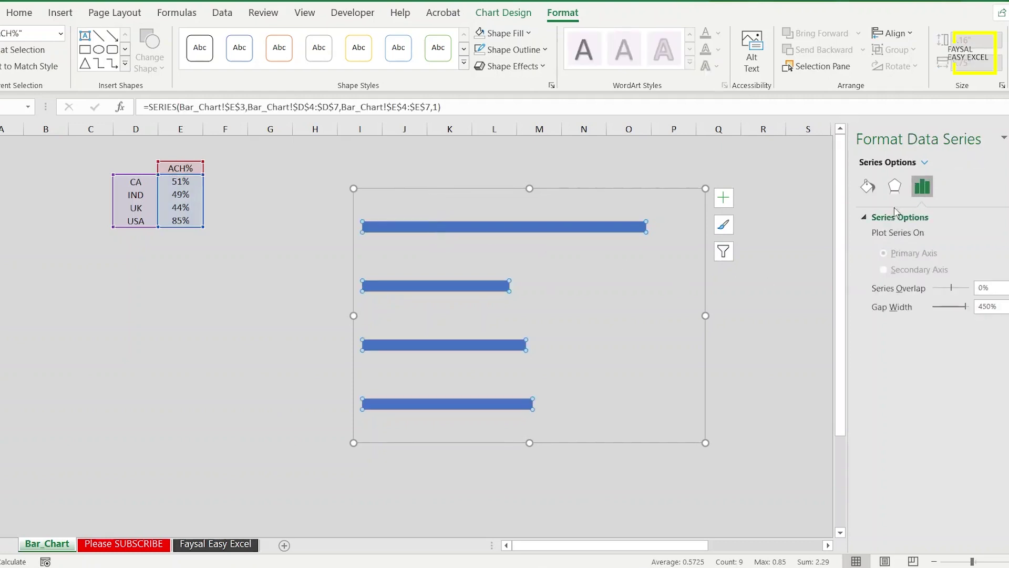
- Switch the bars to a gradient fill and remove the extra middle gradient stop
left_click(874, 189)
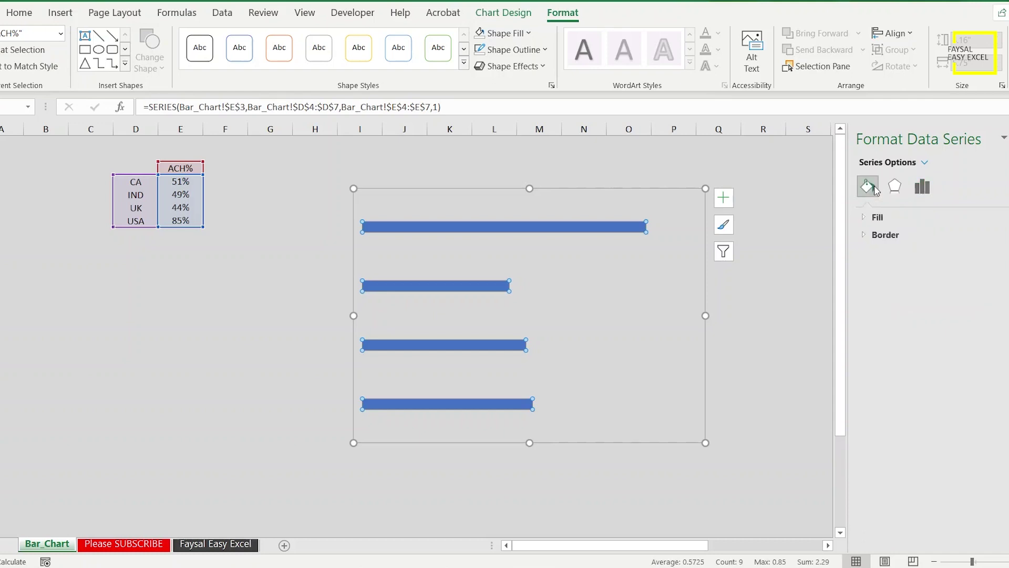
left_click(887, 218)
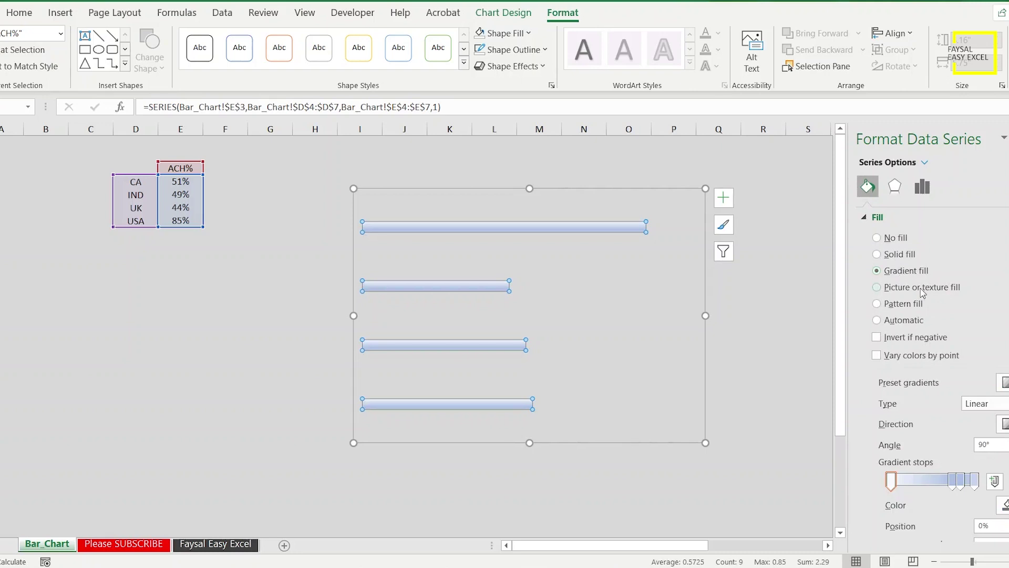
scroll(928, 378, "down", 3)
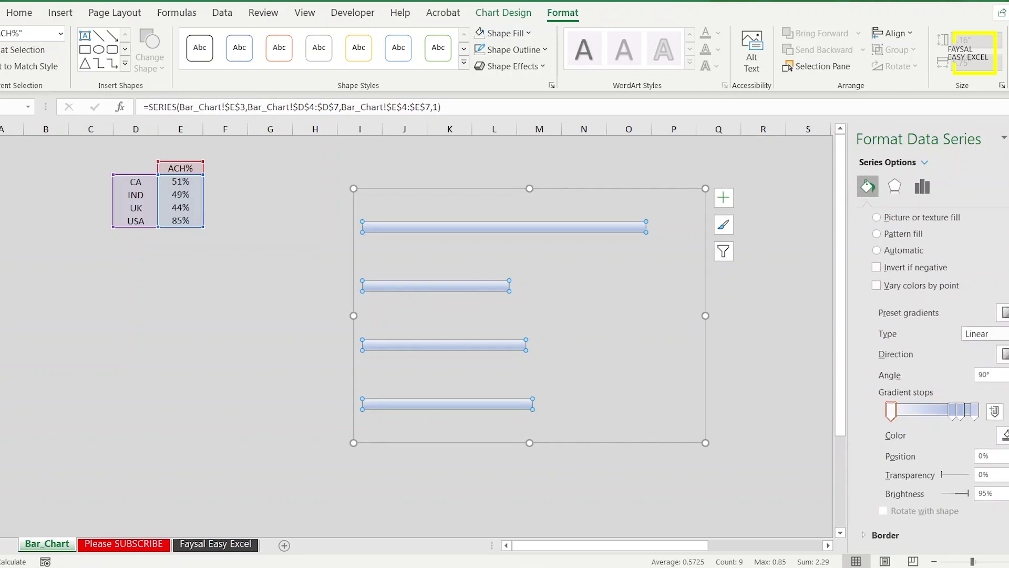
left_click(961, 411)
left_click_drag(961, 412, 952, 411)
left_click_drag(953, 411, 953, 431)
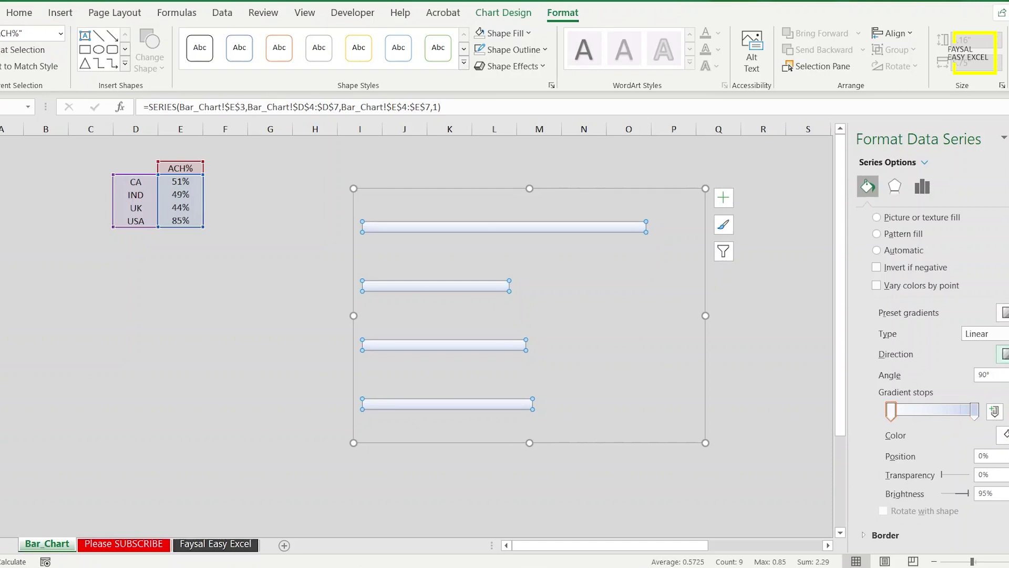
- Colour the gradient's start stop plum and its end stop dark violet
left_click(1004, 435)
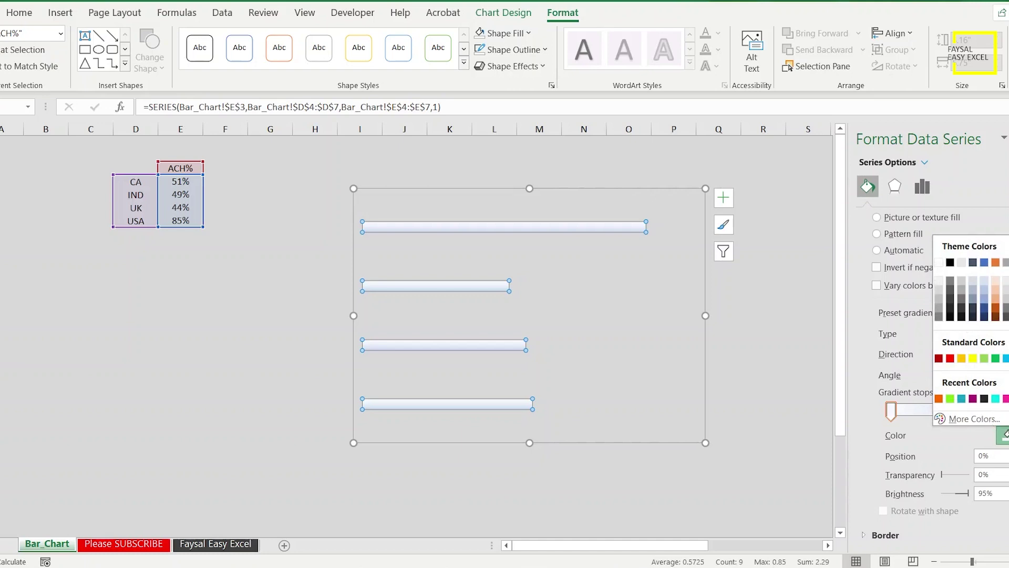
left_click(973, 399)
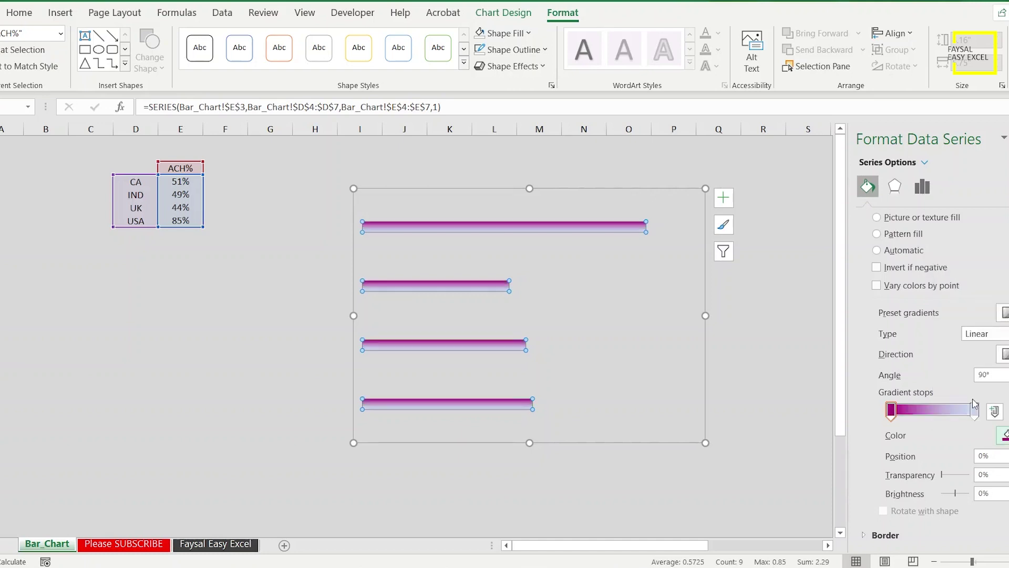
left_click(976, 411)
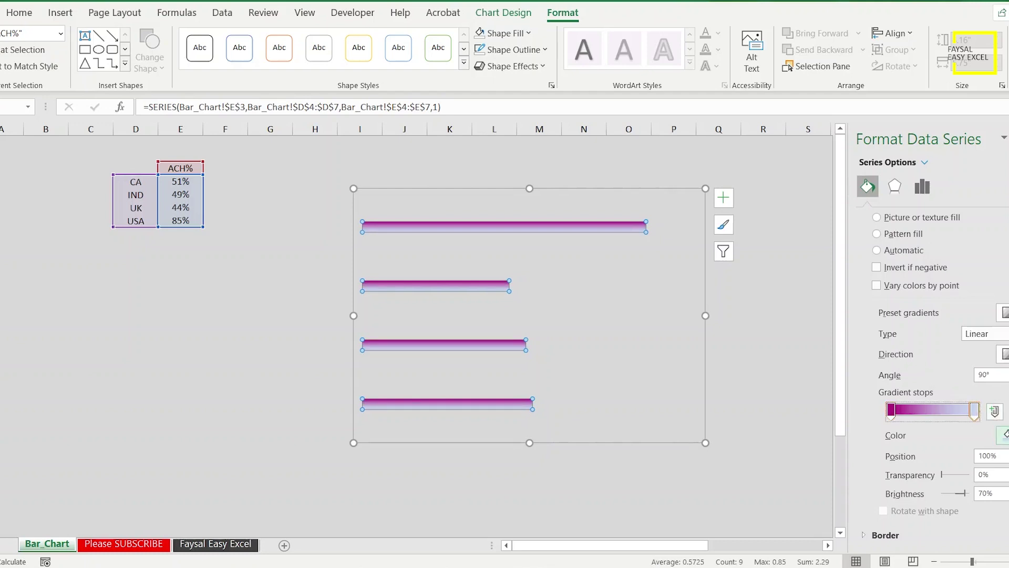
left_click(1004, 435)
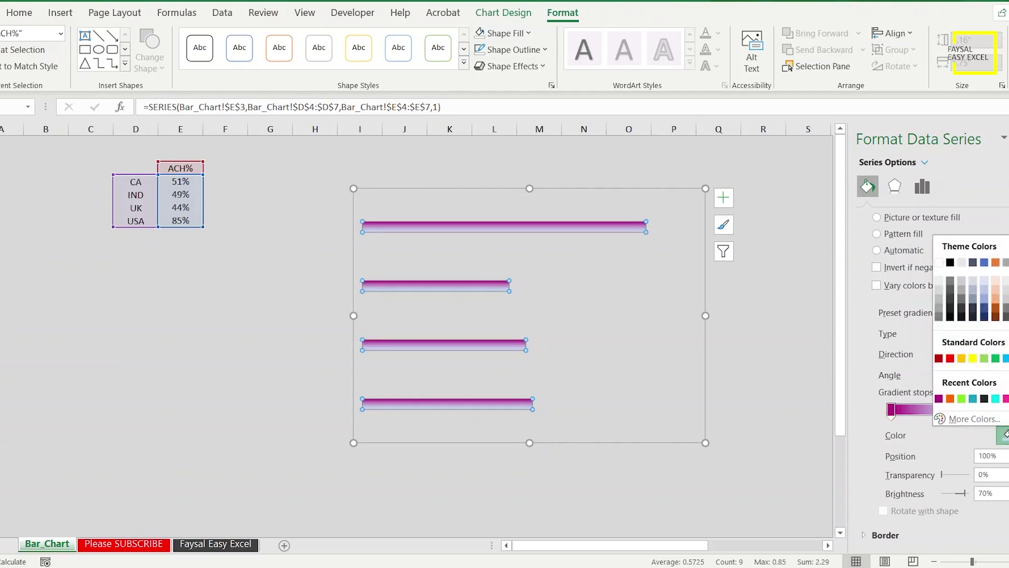
left_click(939, 399)
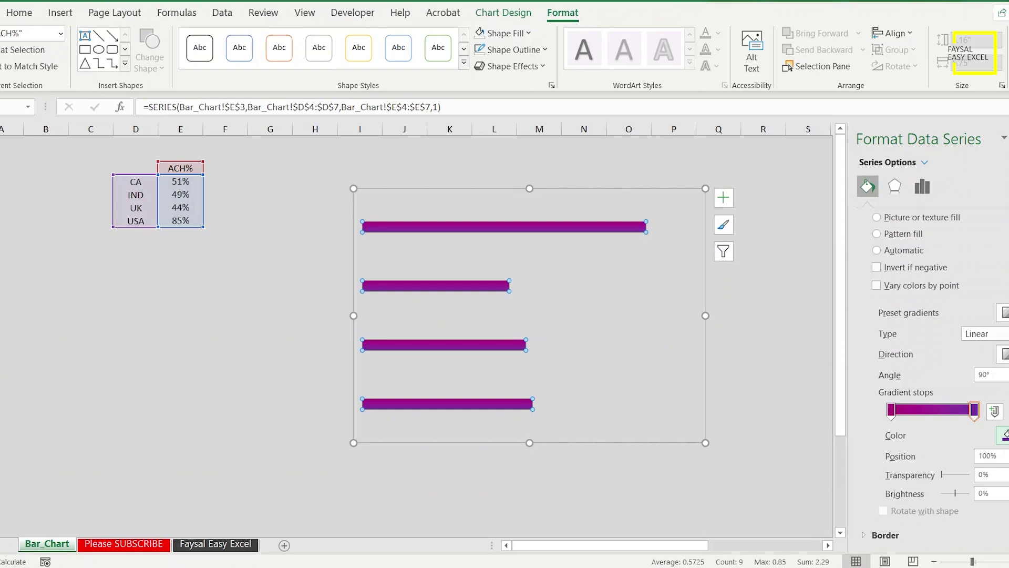
- Recolour the stops purple and dark magenta and make the gradient run horizontally
left_click(891, 410)
left_click(1005, 435)
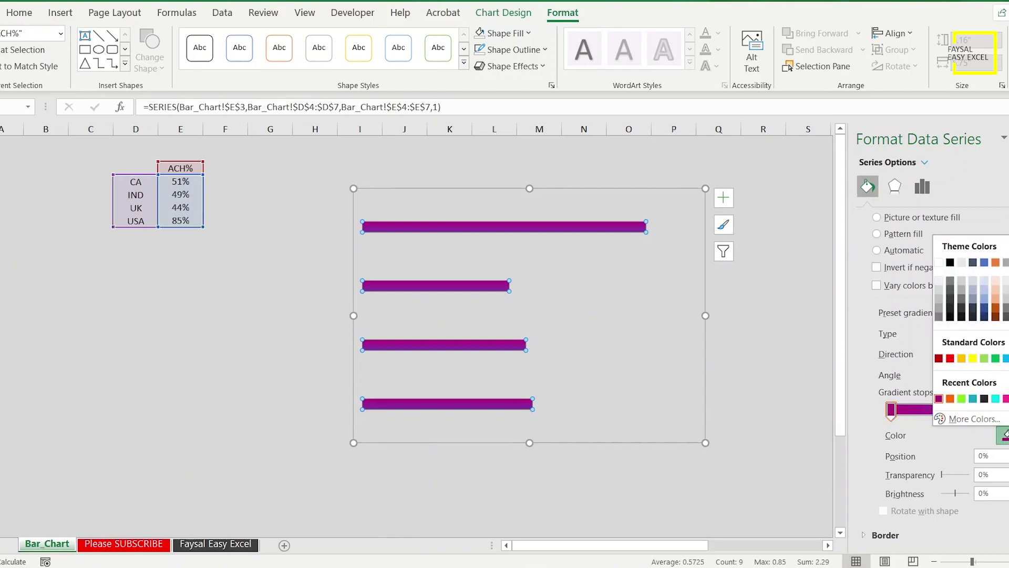
left_click(1005, 358)
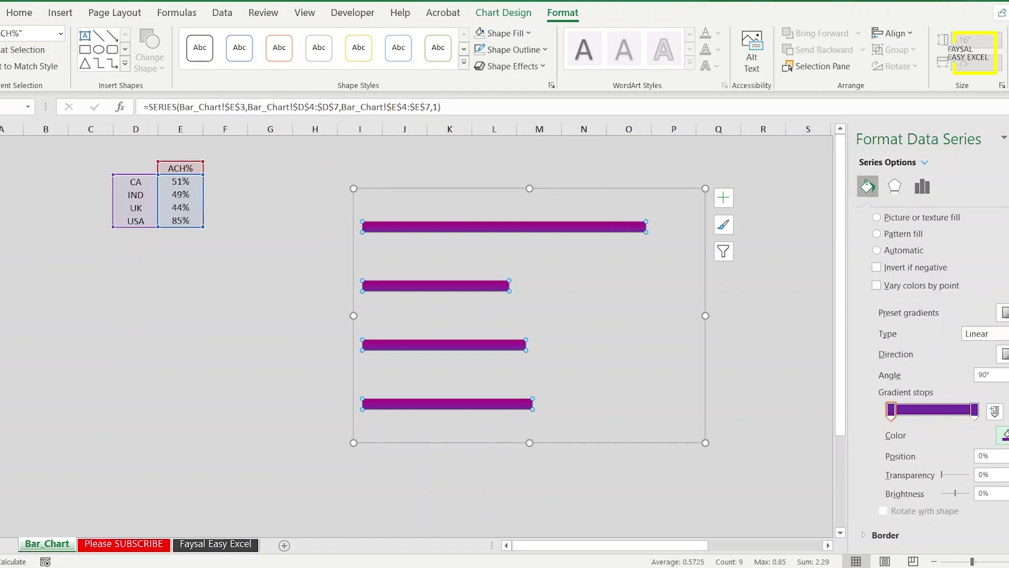
left_click(975, 410)
left_click(1004, 435)
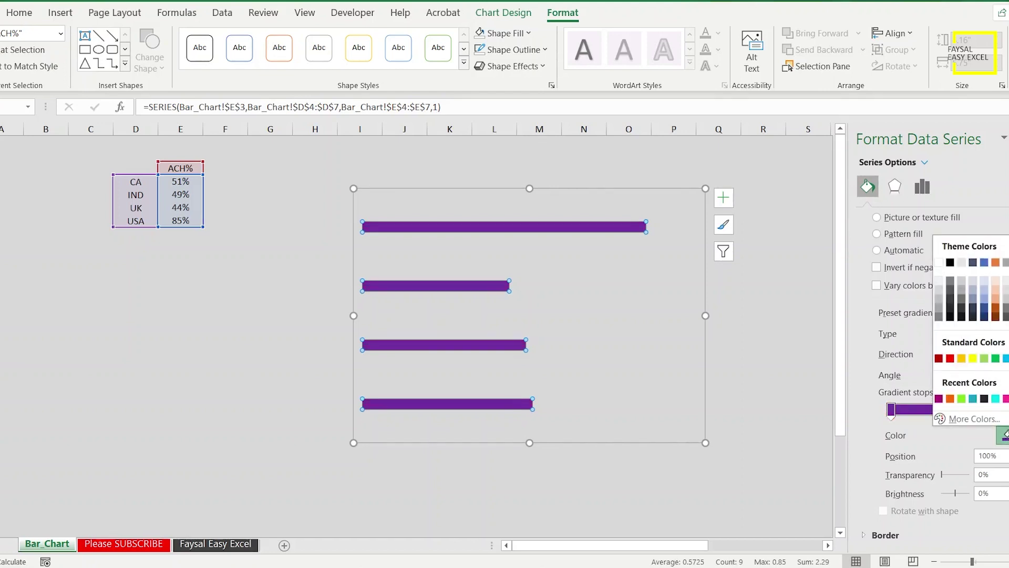
left_click(940, 399)
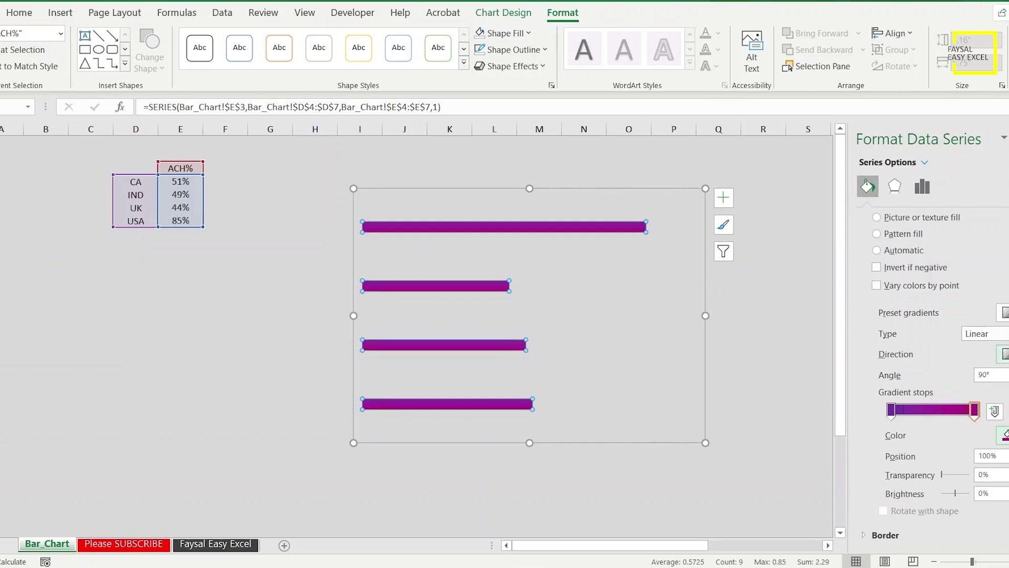
left_click(1002, 354)
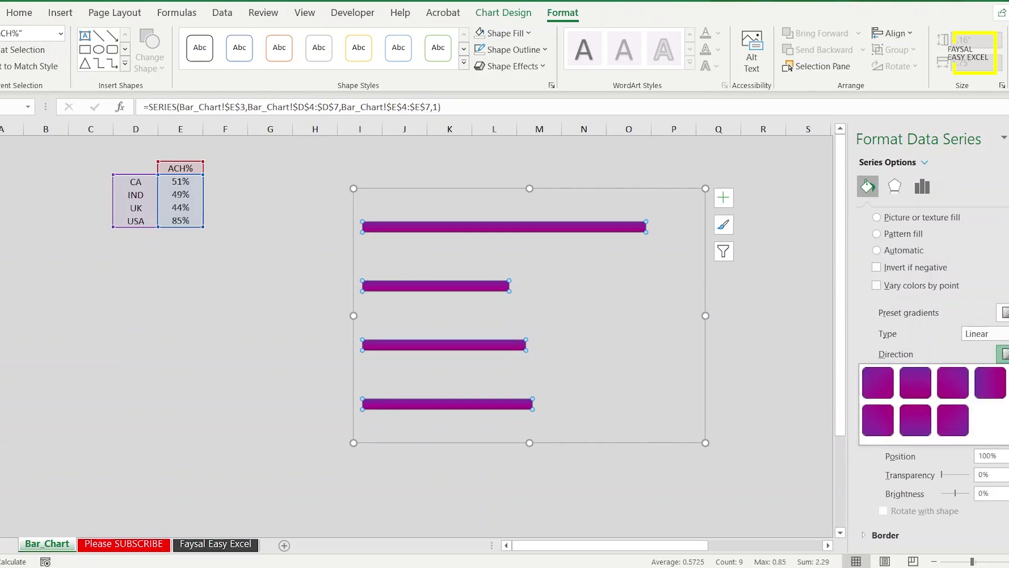
left_click(878, 420)
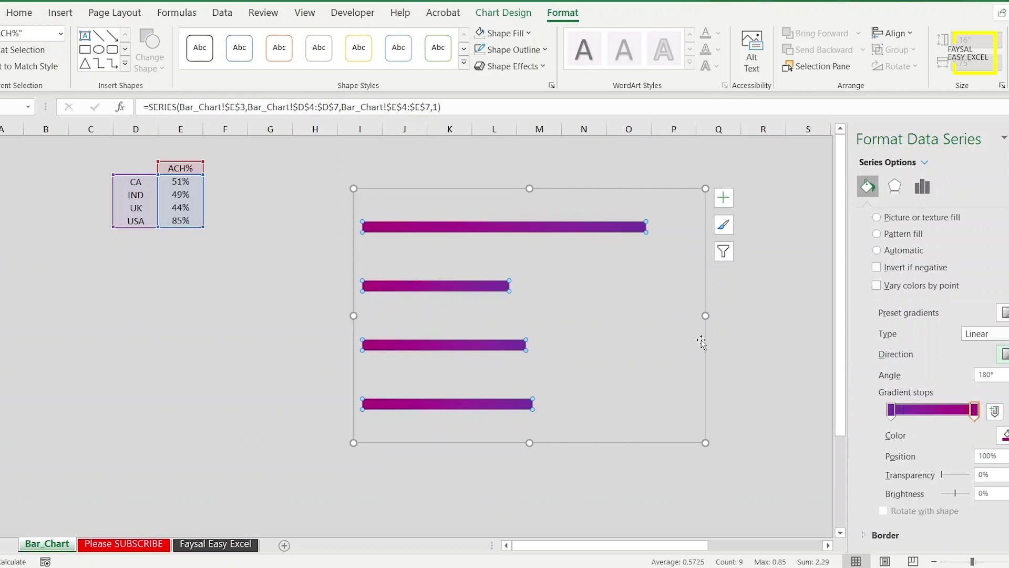
mouse_move(474, 286)
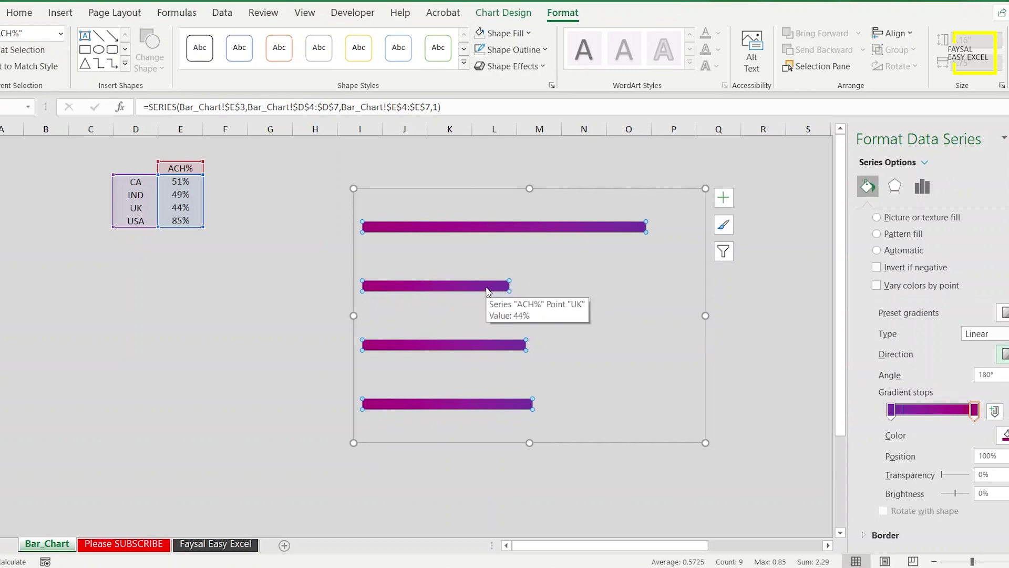
- Give the UK bar a gradient from dark navy to teal
left_click(487, 287)
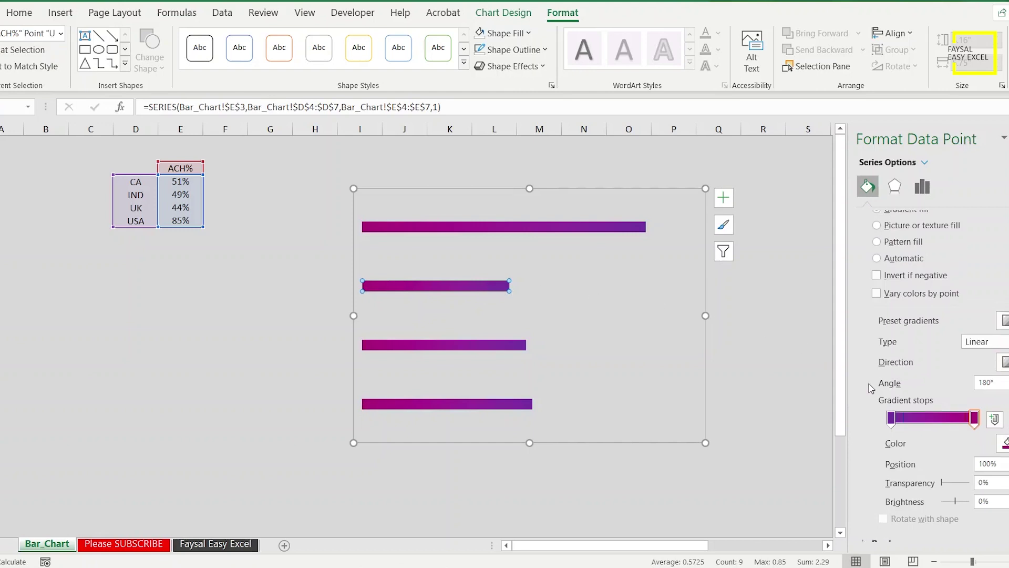
left_click(891, 418)
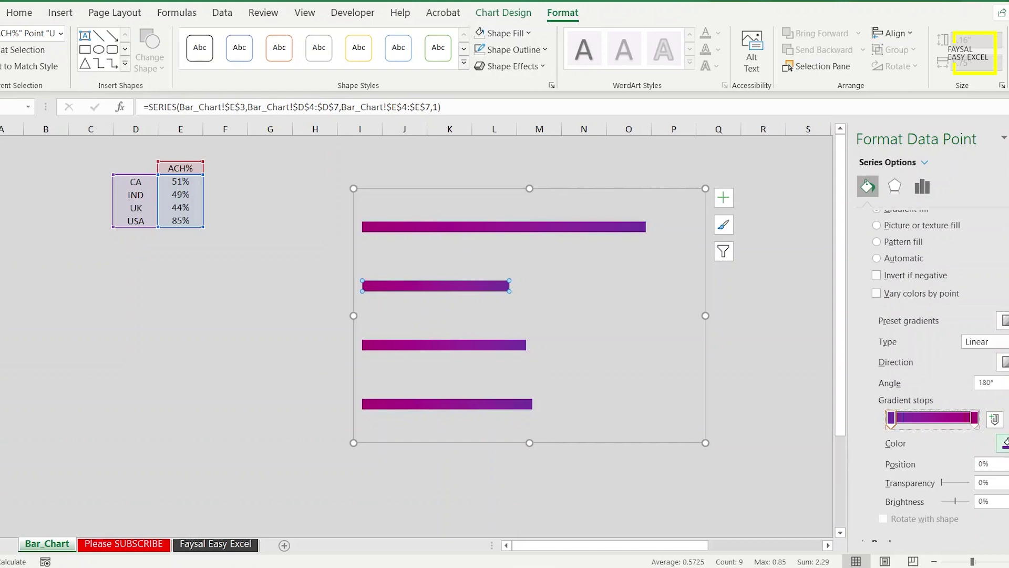
left_click(1004, 444)
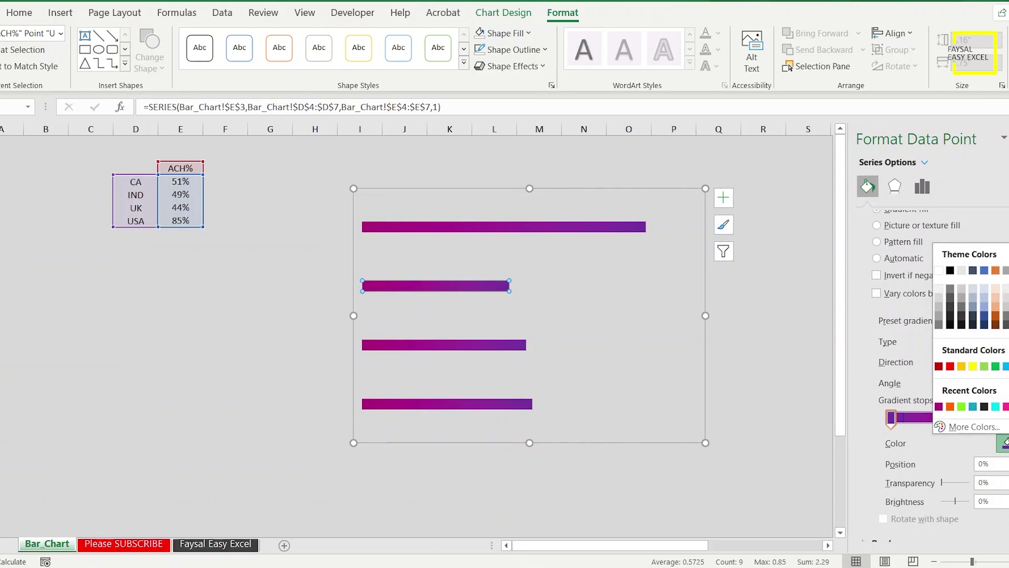
left_click(985, 407)
left_click(975, 418)
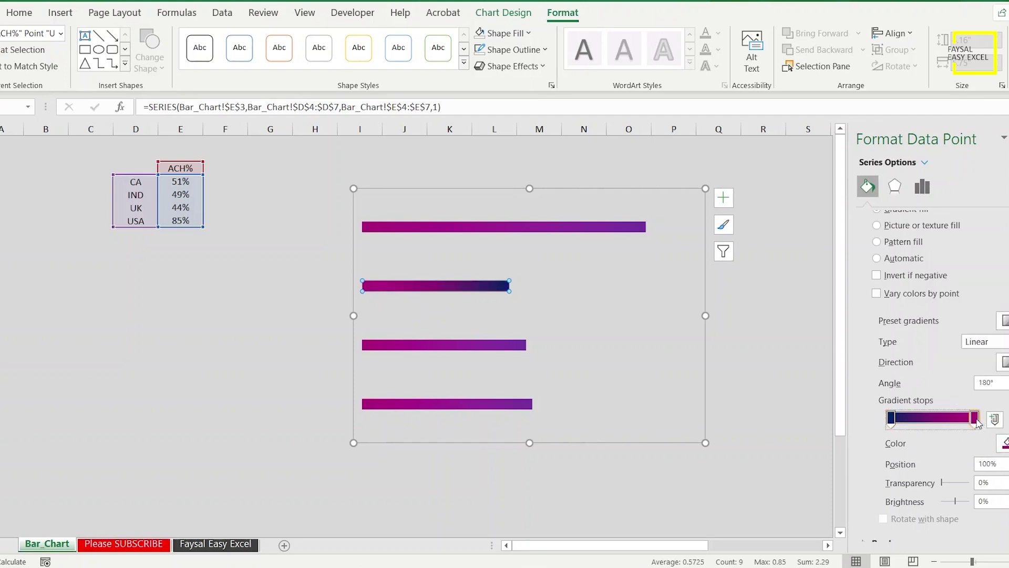
left_click(1003, 443)
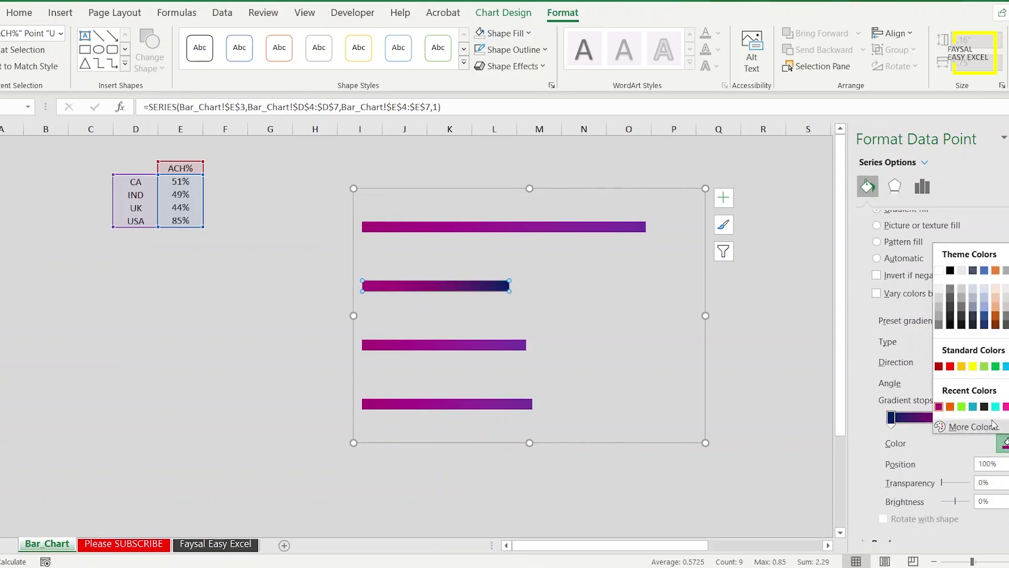
left_click(973, 406)
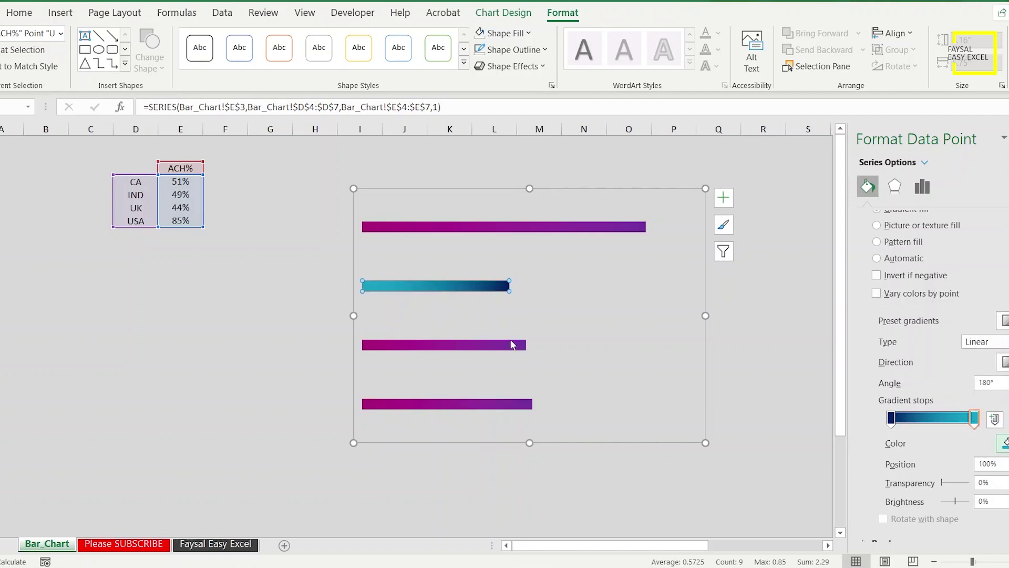
- Give the IND bar a gradient from green to lime green
left_click(512, 342)
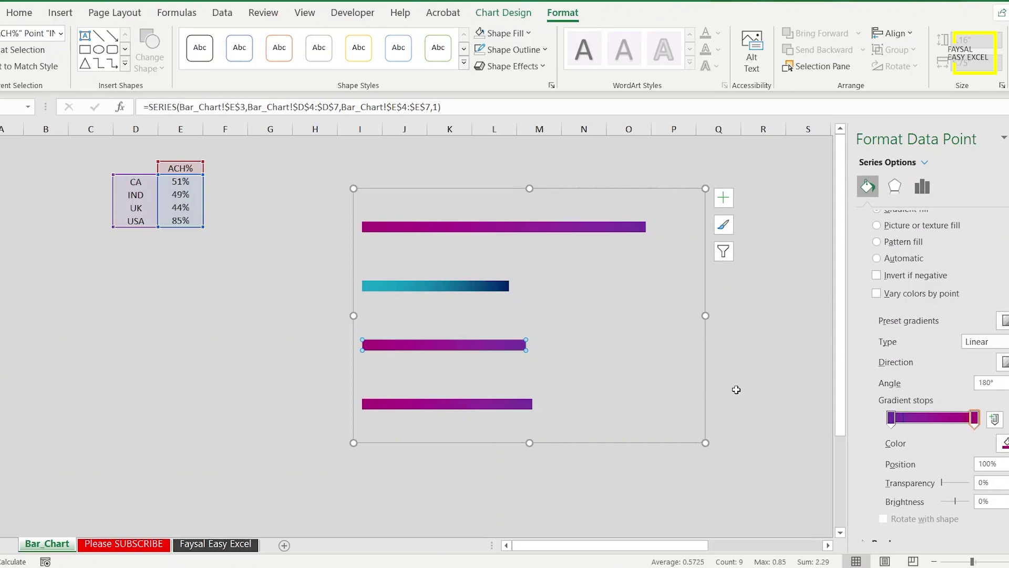
left_click(892, 419)
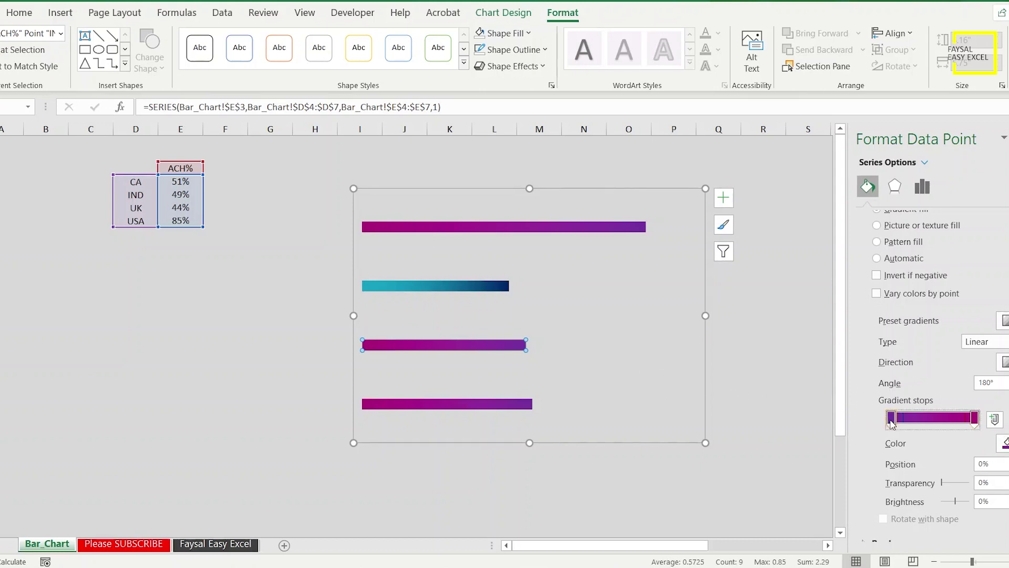
left_click(1004, 443)
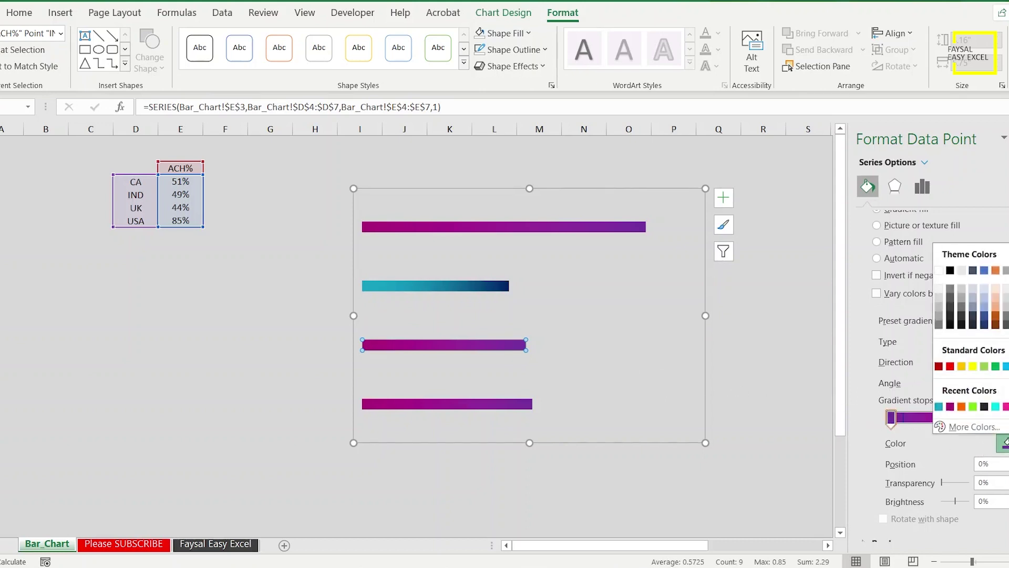
left_click(995, 367)
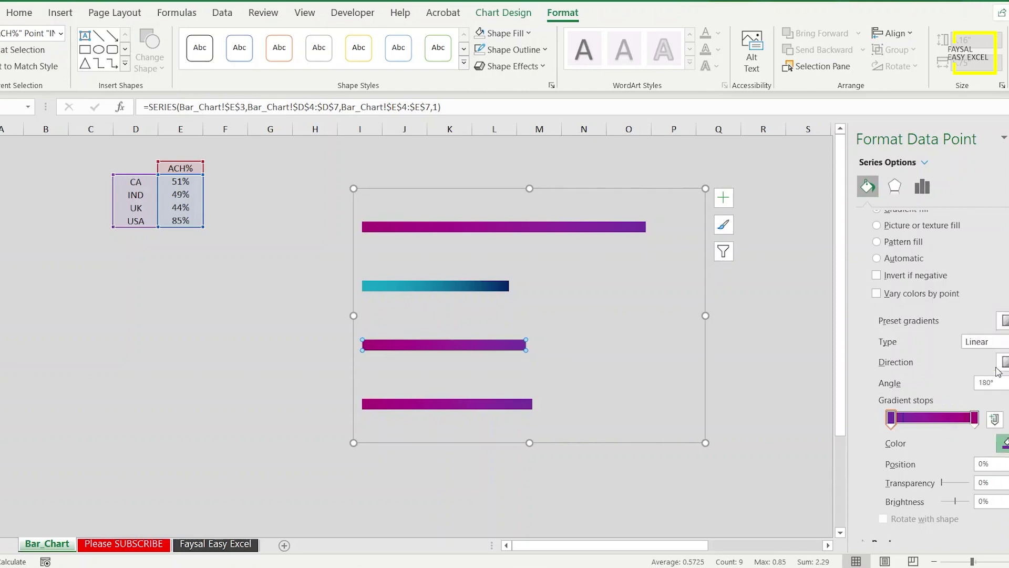
left_click(976, 421)
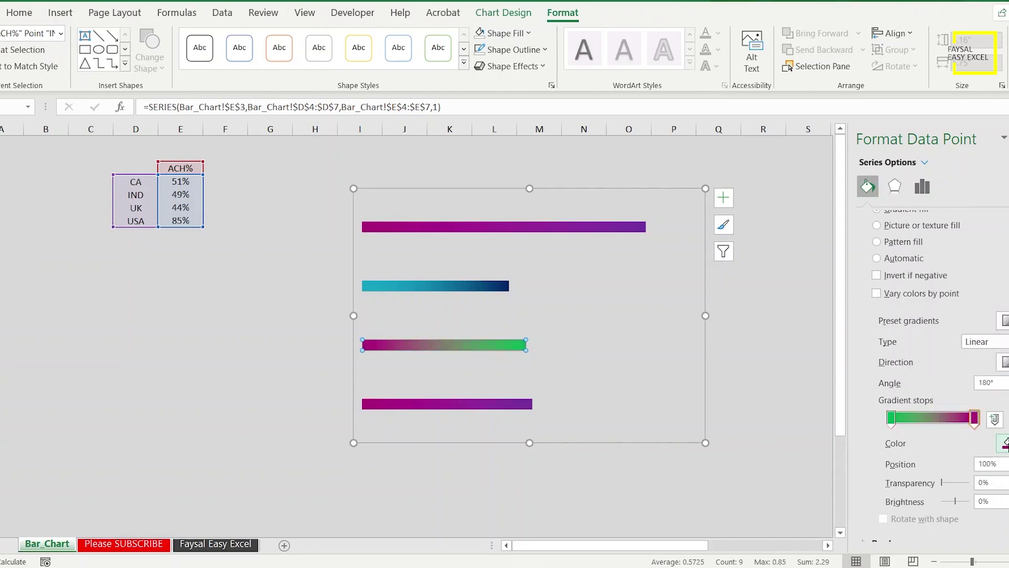
left_click(1004, 443)
left_click(973, 406)
mouse_move(473, 404)
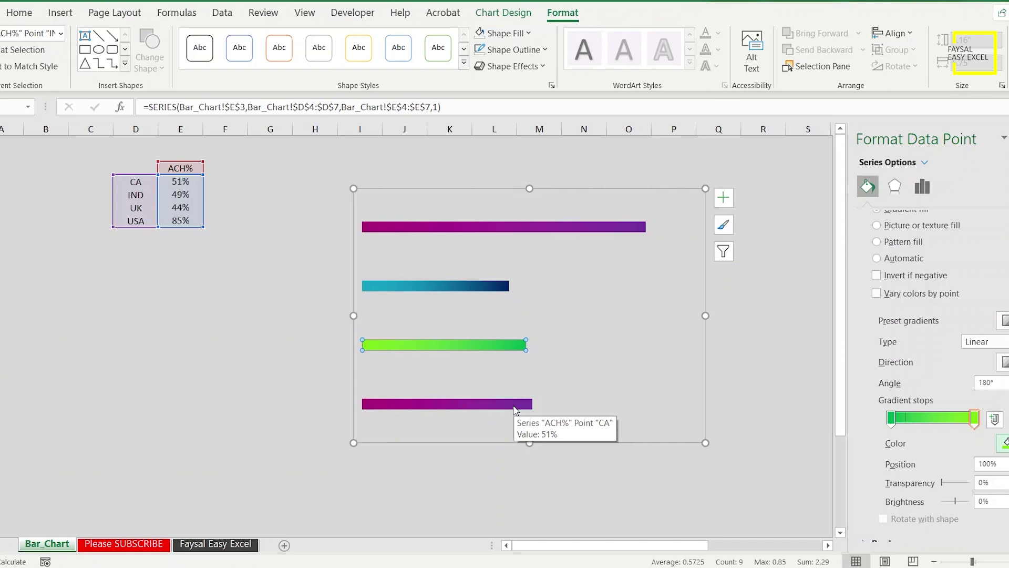
- Give the CA bar a gradient from orange to orange-yellow
left_click(514, 404)
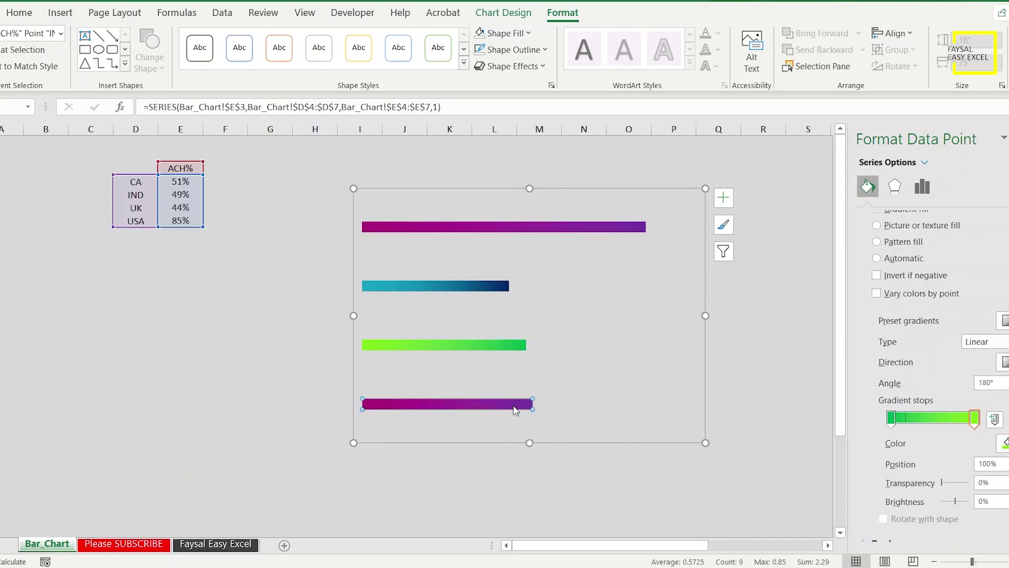
left_click(892, 418)
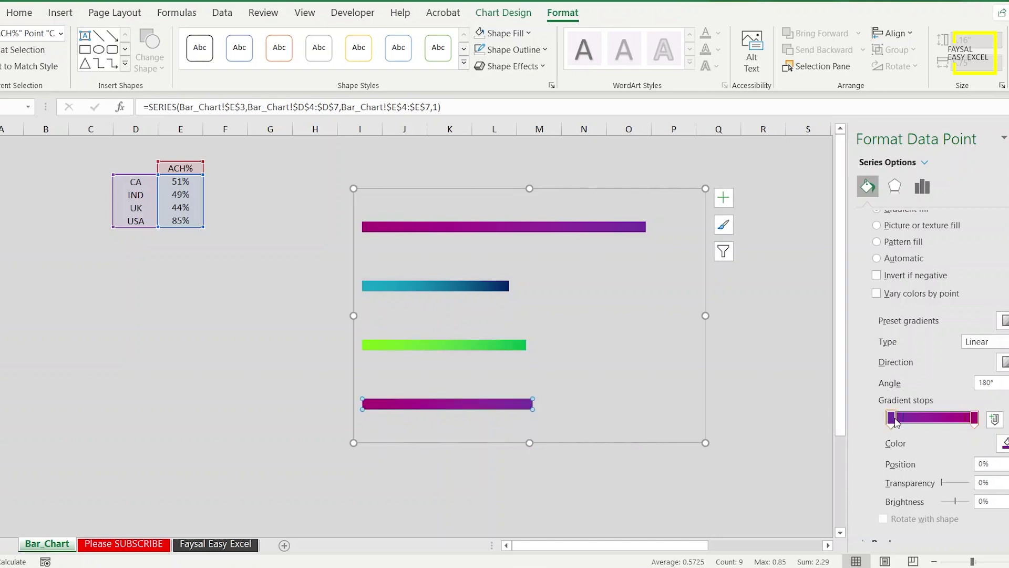
left_click(1004, 444)
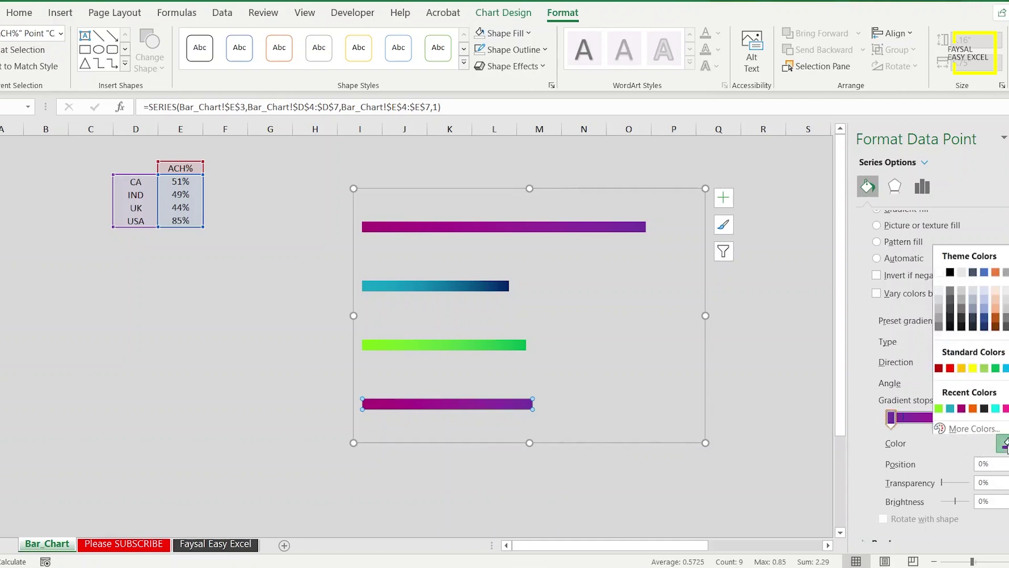
left_click(973, 407)
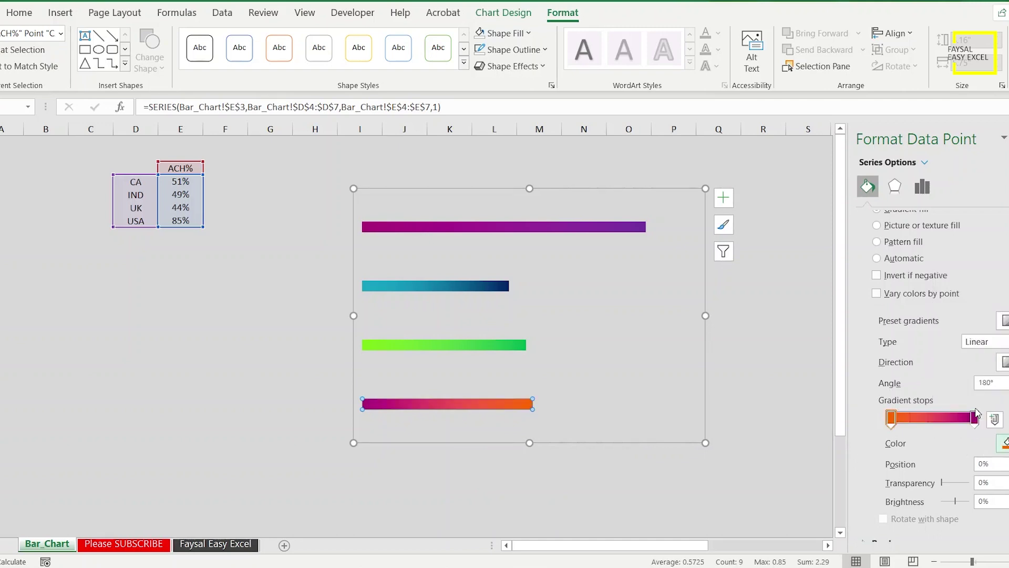
left_click(975, 419)
left_click(1004, 443)
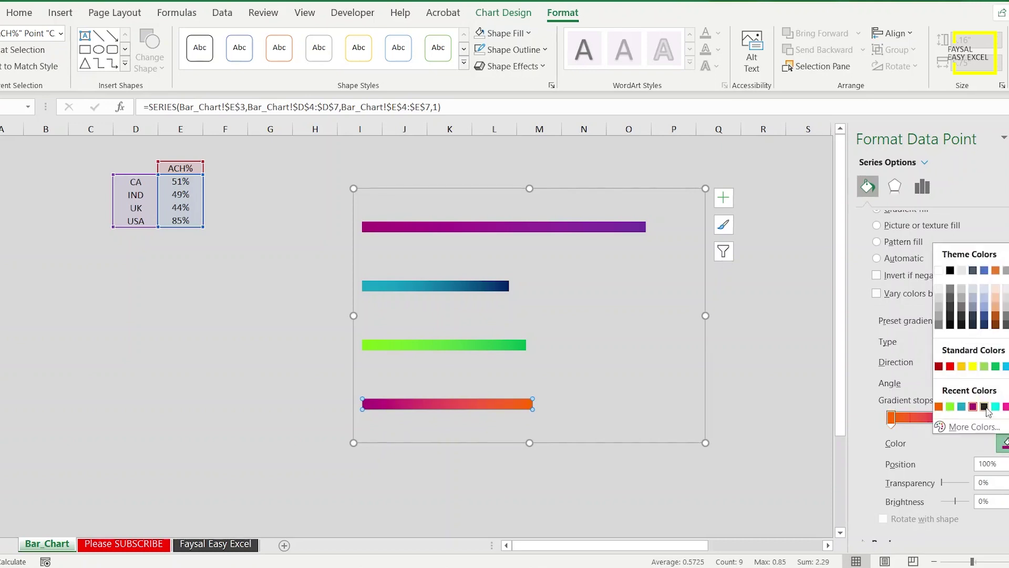
left_click(962, 367)
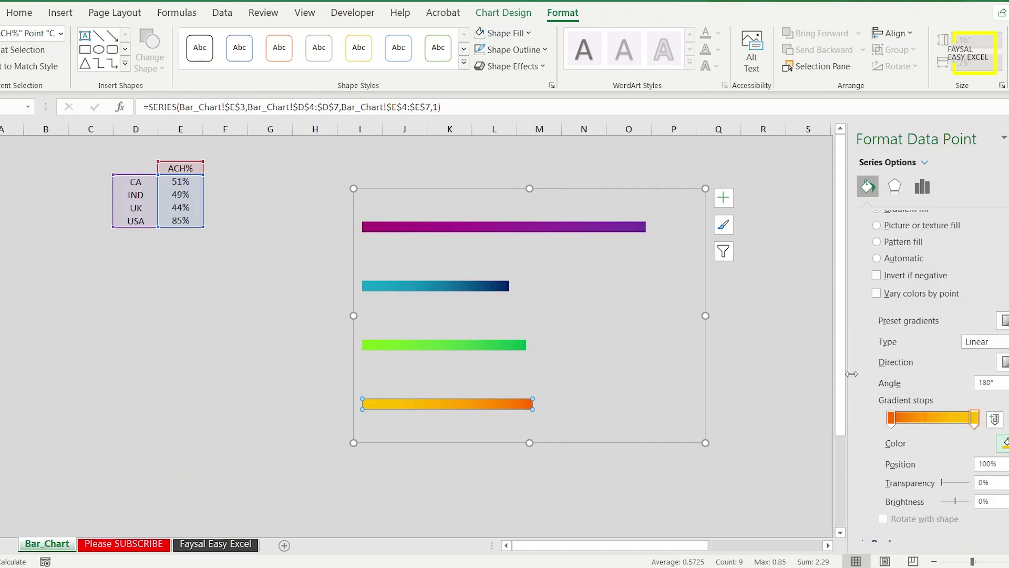
left_click(1004, 362)
left_click(1004, 362)
left_click(473, 323)
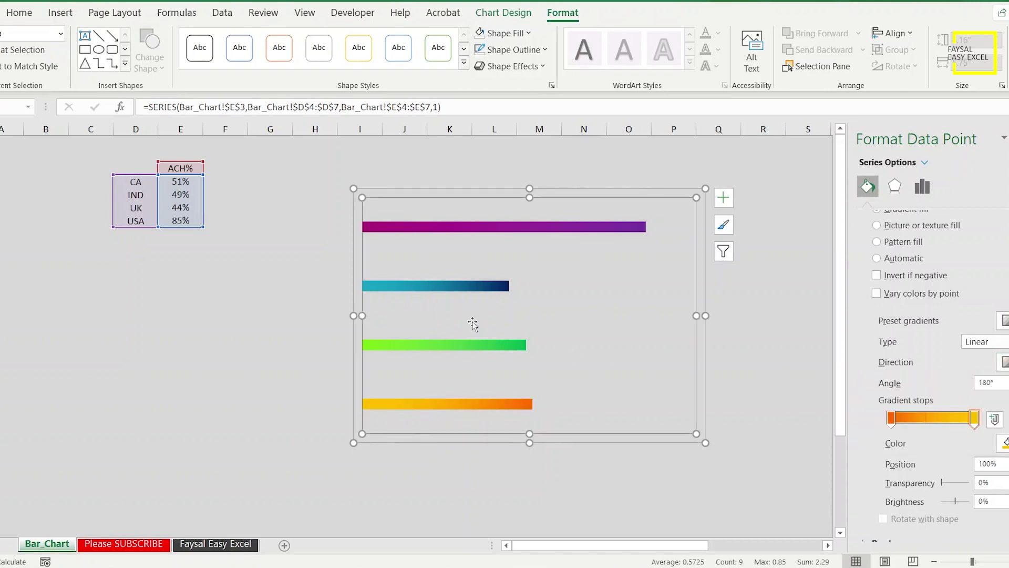
- Deselect the chart and pick the Rounded Rectangle from the Insert Shapes gallery
left_click(323, 283)
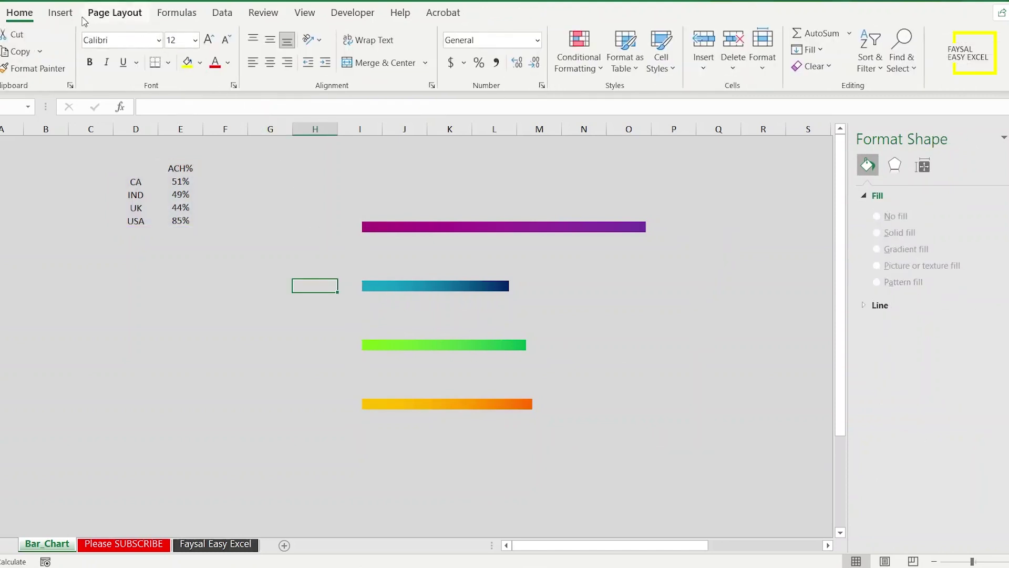
left_click(67, 16)
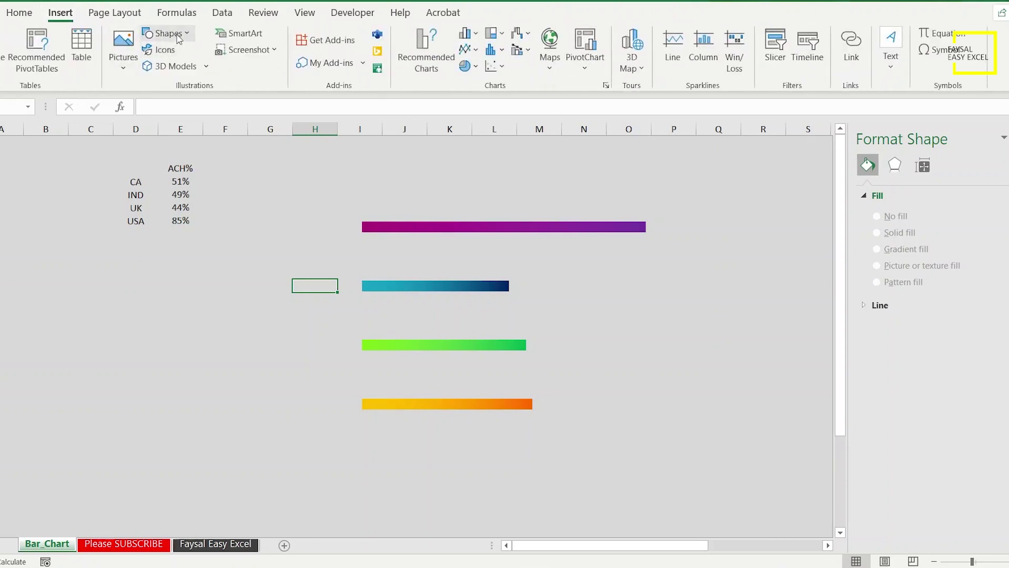
left_click(179, 35)
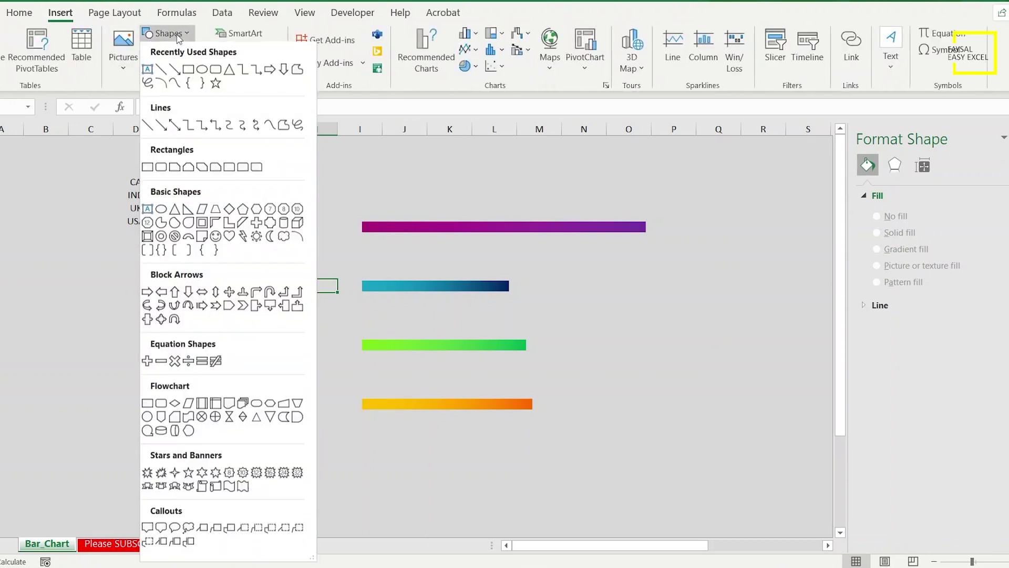
left_click(219, 72)
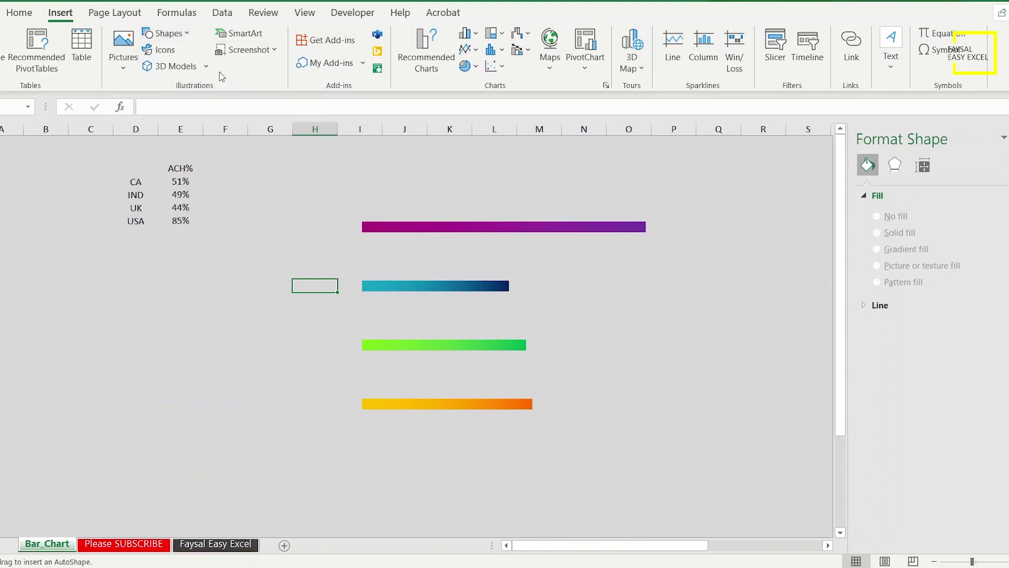
- Draw a rounded rectangle, round its ends into a pill, and give it a 3 pt outline
left_click_drag(108, 283, 221, 305)
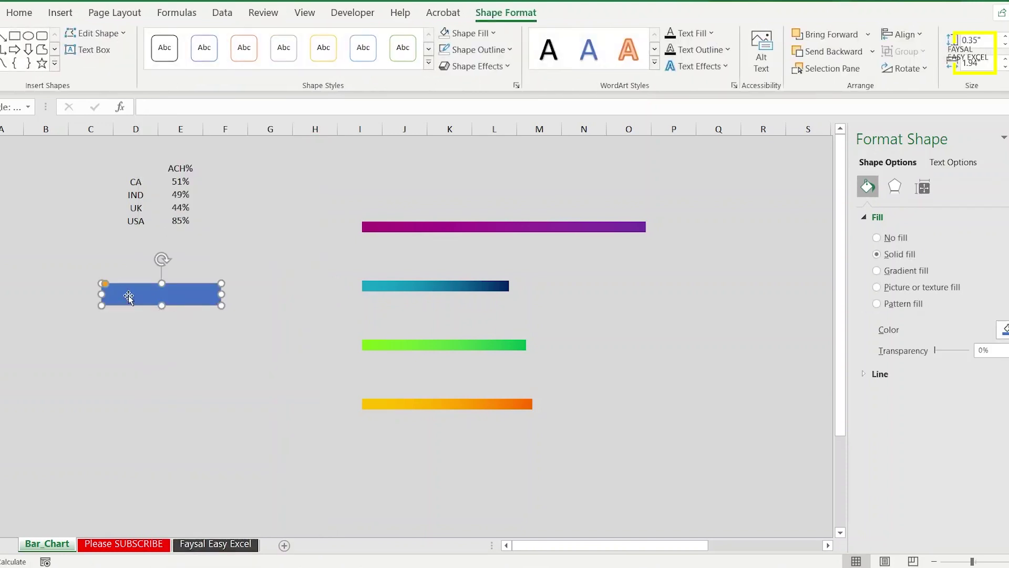
mouse_move(105, 285)
left_mouse_down()
mouse_move(124, 300)
mouse_move(425, 223)
left_mouse_up()
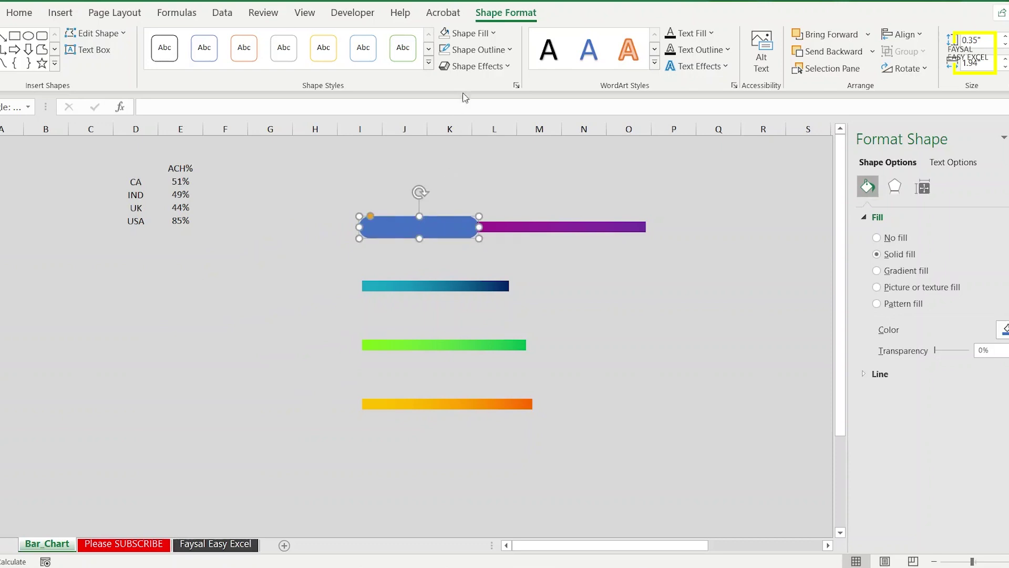
left_click(472, 50)
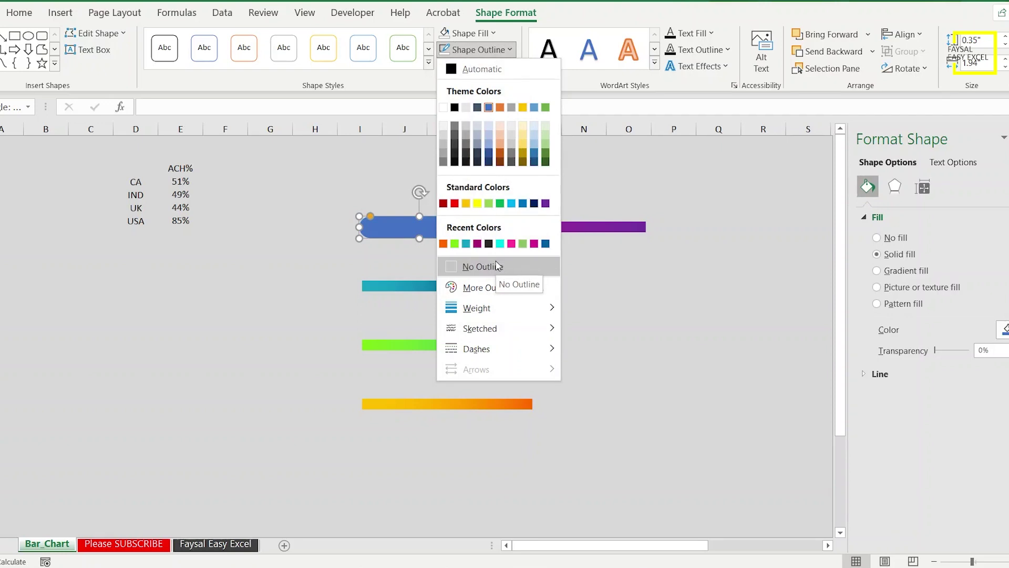
left_click(498, 265)
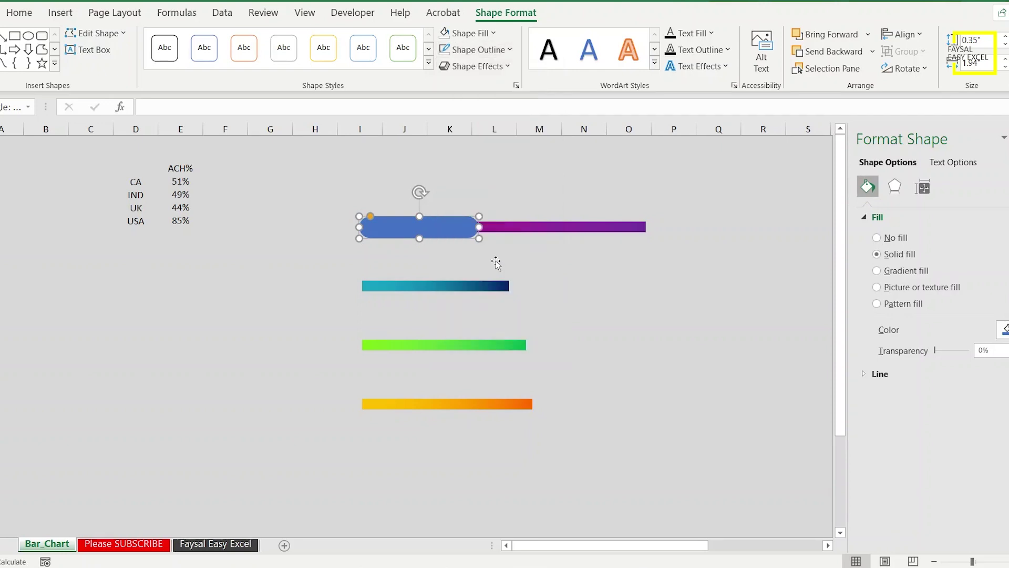
left_click(489, 48)
mouse_move(476, 308)
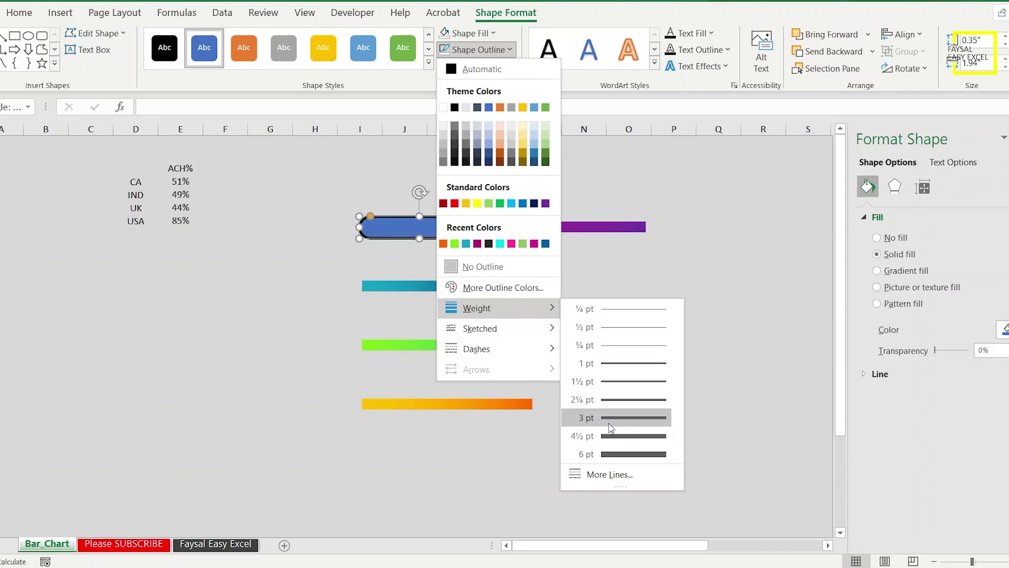
left_click(610, 424)
- Make the pill unfilled with a white outline and stretch it wider than the top bar
left_click(472, 34)
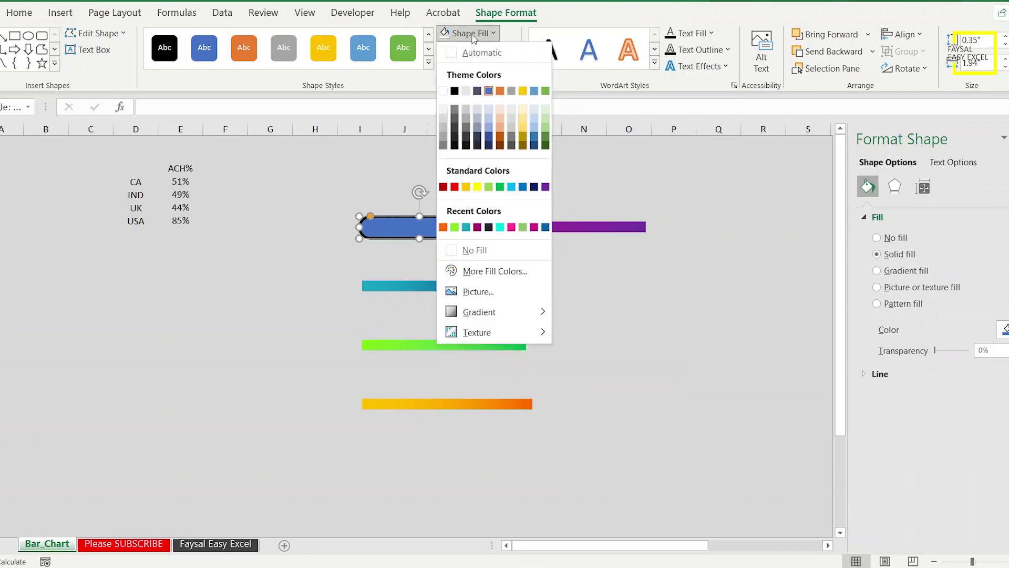
left_click(497, 249)
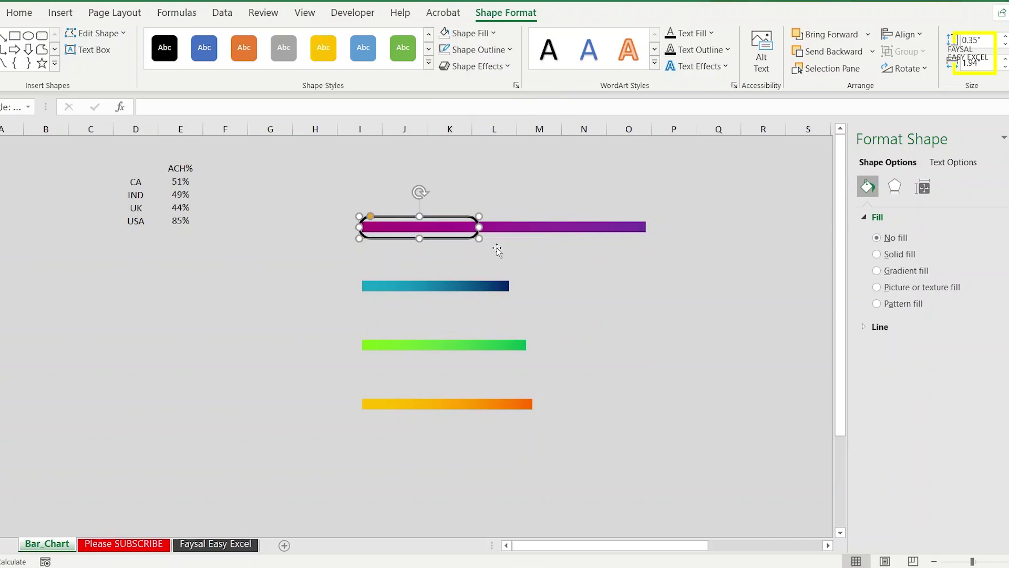
left_click(478, 52)
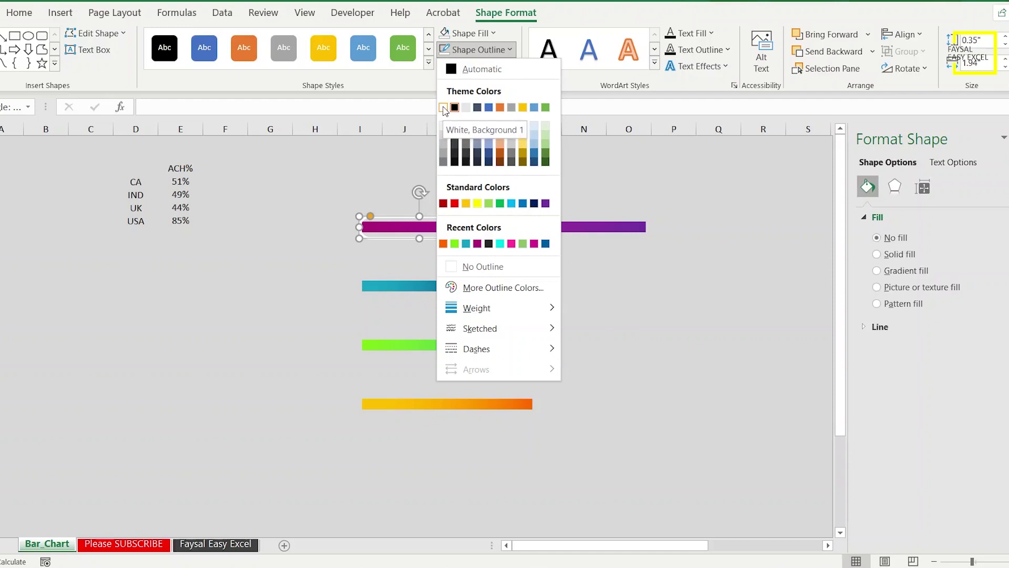
left_click(443, 108)
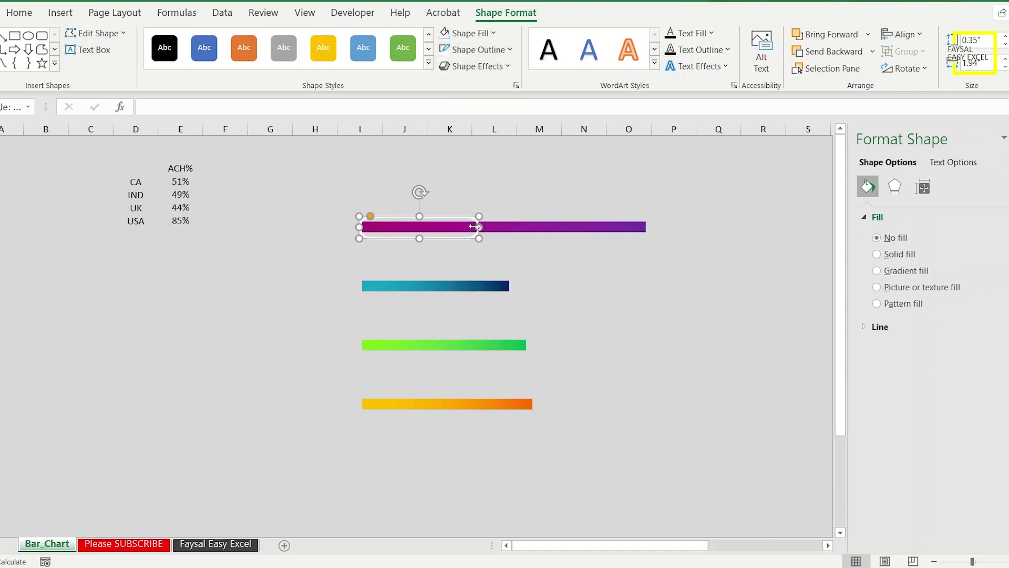
left_click_drag(476, 226, 638, 227)
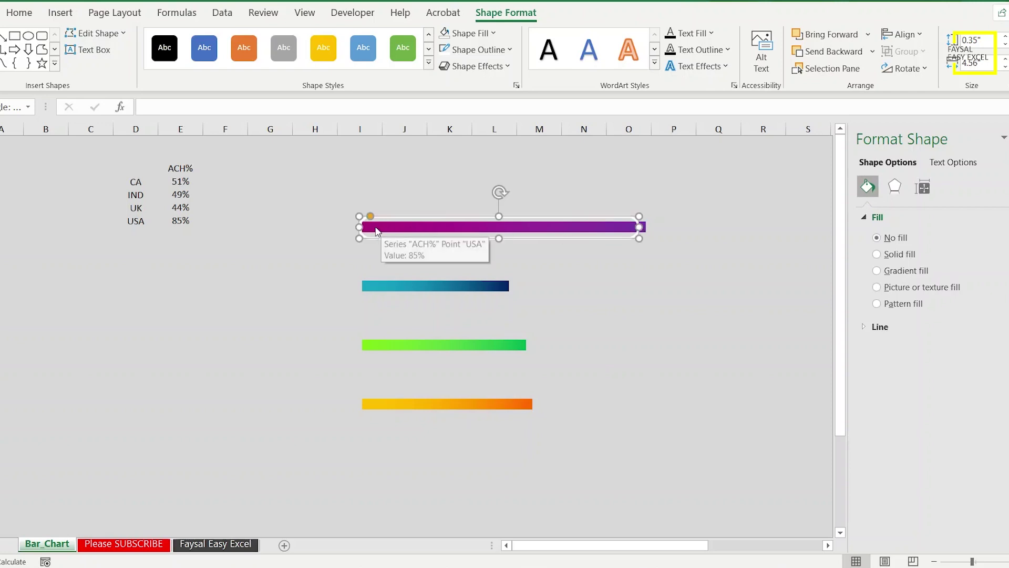
left_click_drag(360, 226, 279, 226)
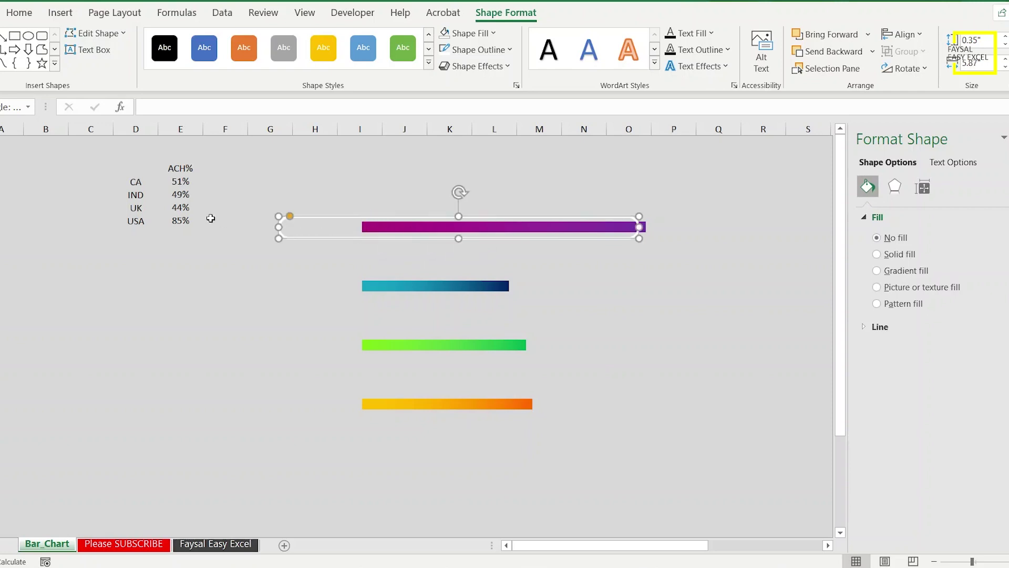
left_click(181, 219)
- Set the USA percentage in E7 to 100 and slide the frame right to enclose the top bar
type("100")
key("Return")
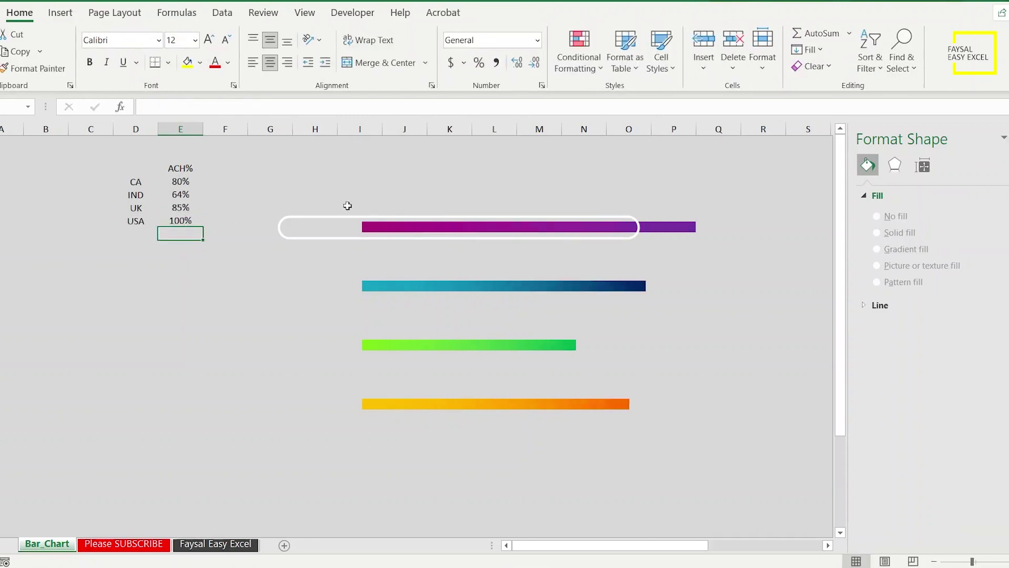
left_click(321, 217)
left_click_drag(321, 217, 401, 218)
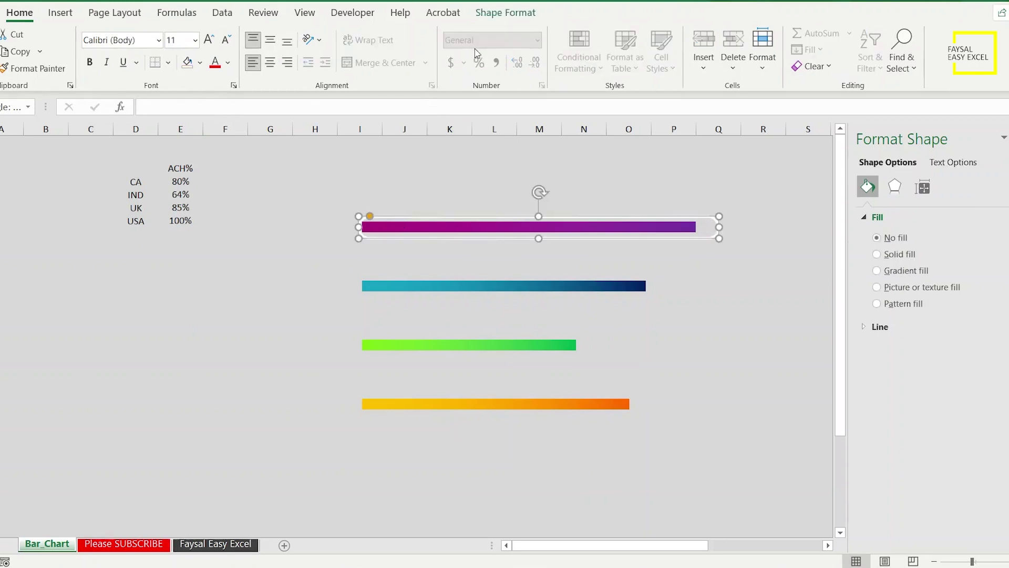
- Give the white frame around the purple bar a 4½ pt outline
left_click(525, 16)
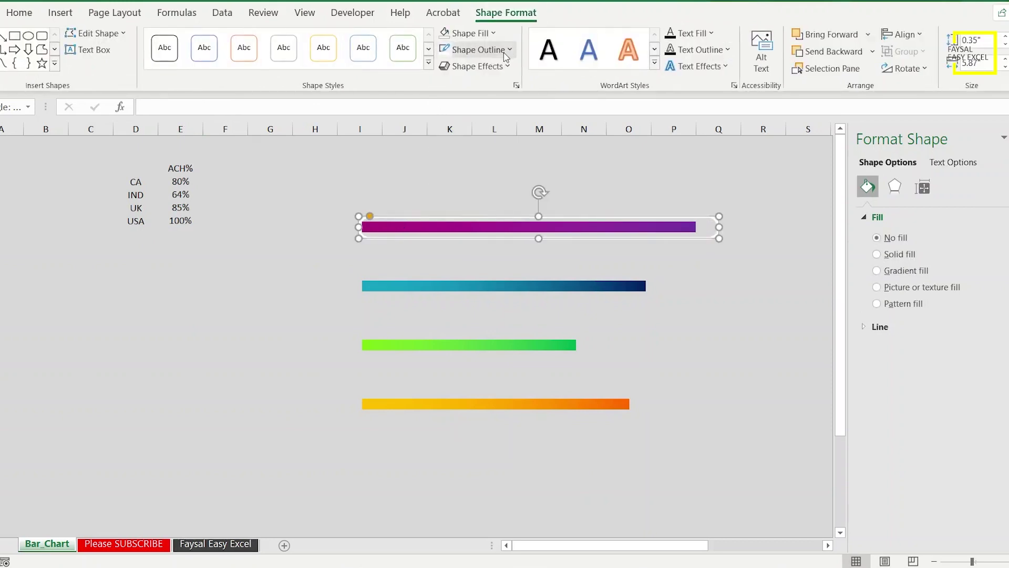
left_click(509, 51)
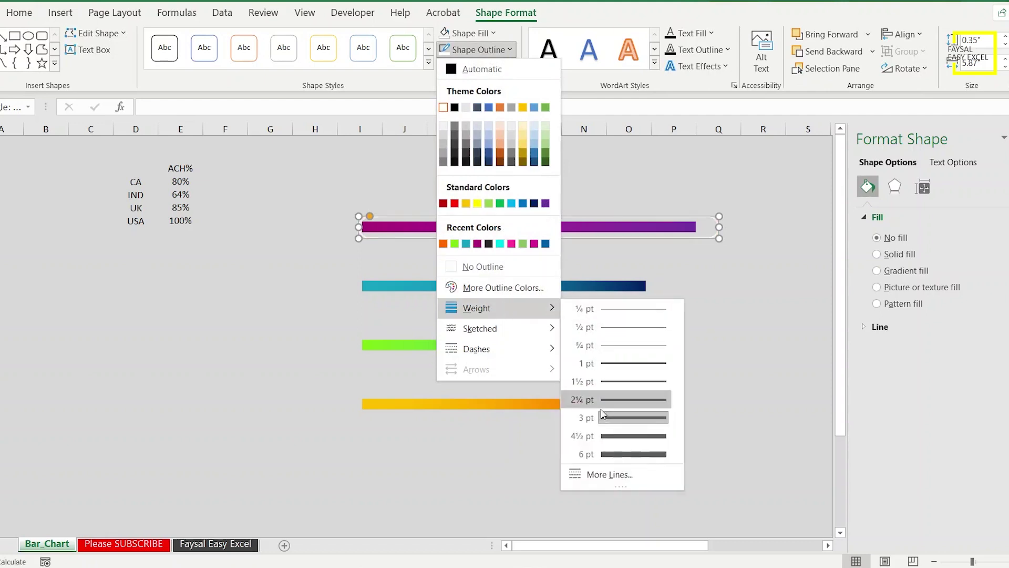
left_click(608, 436)
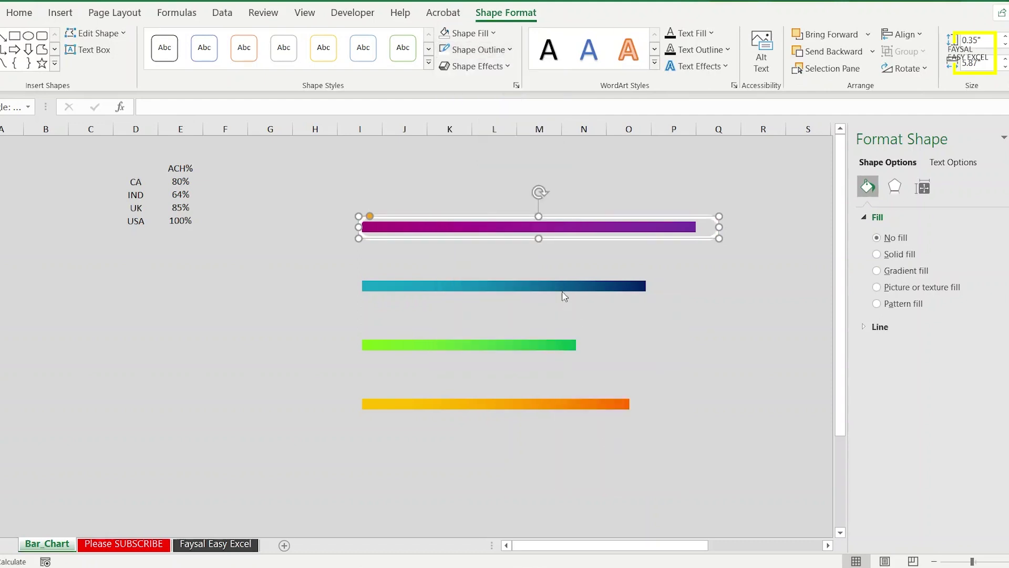
- Resize the frame to about 0.22" by 3.52" so it hugs the purple bar end to end
left_click_drag(538, 238, 538, 232)
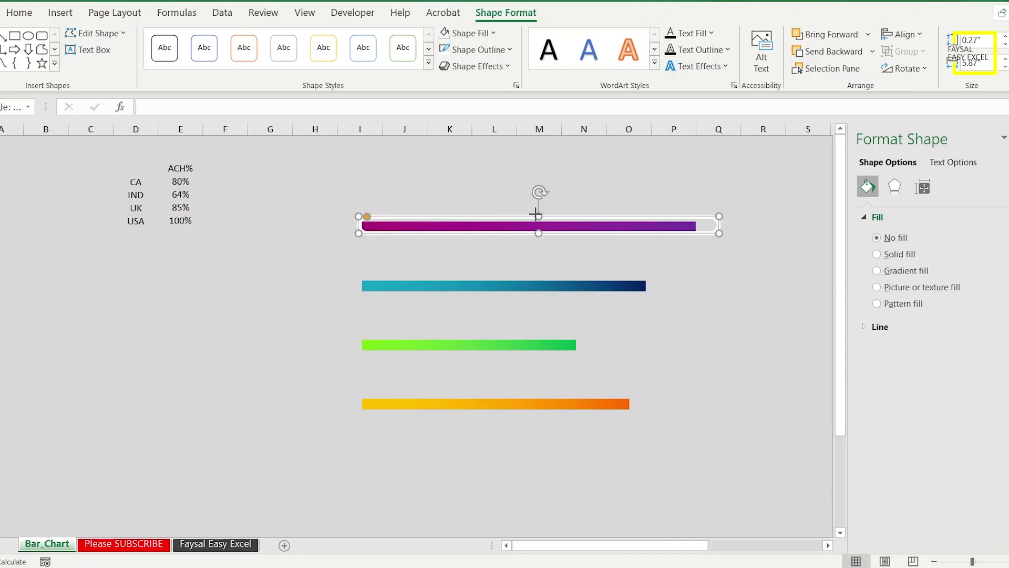
left_click_drag(535, 214, 540, 220)
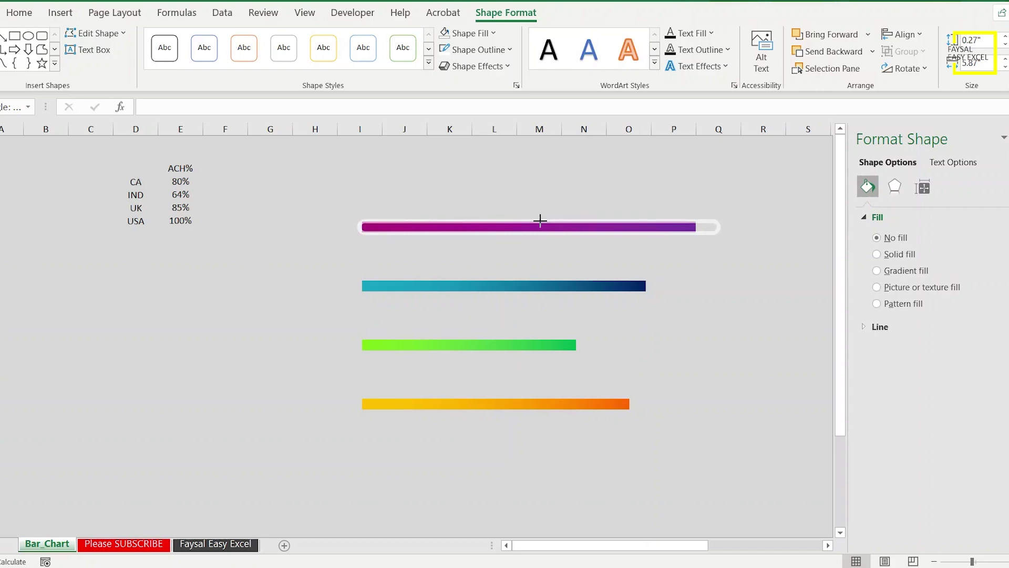
left_click_drag(540, 220, 541, 220)
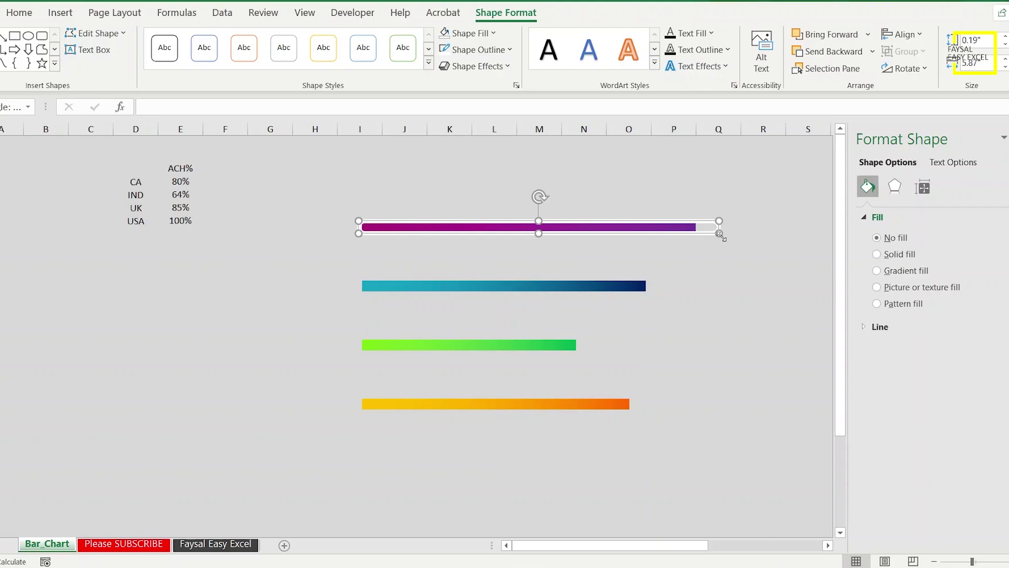
left_click_drag(719, 234, 705, 235)
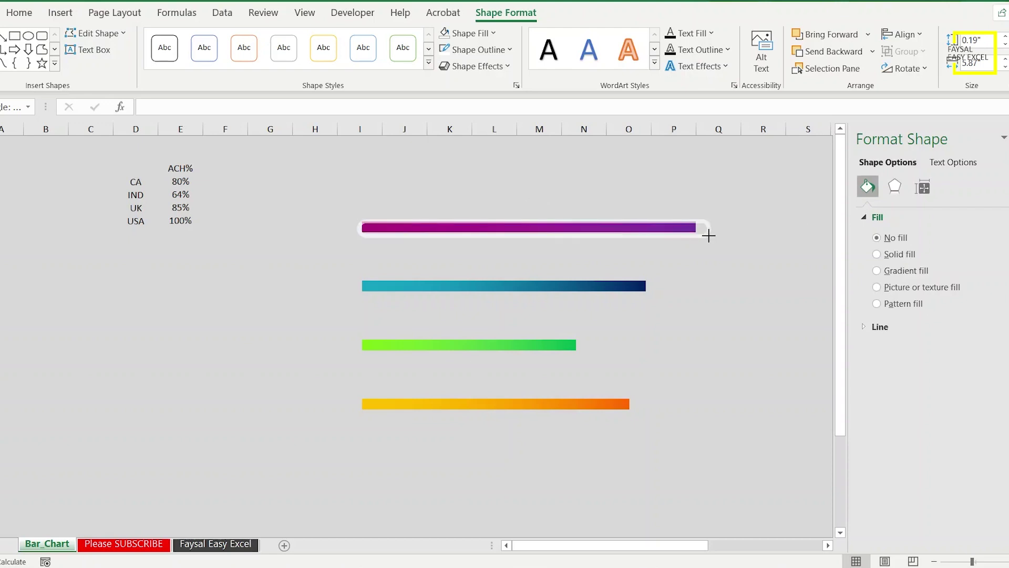
left_click_drag(703, 235, 698, 235)
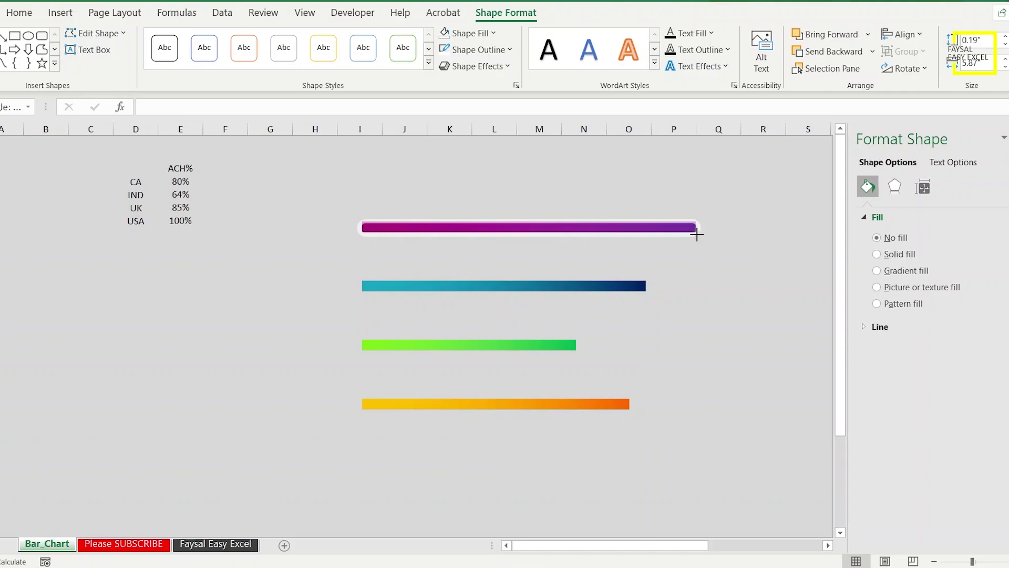
left_click_drag(697, 235, 697, 235)
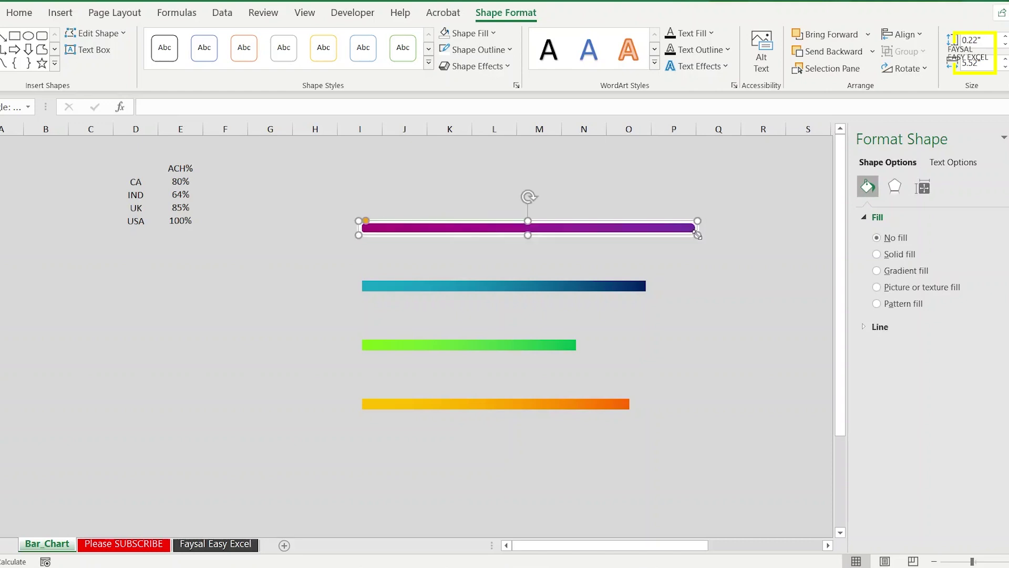
left_click(759, 232)
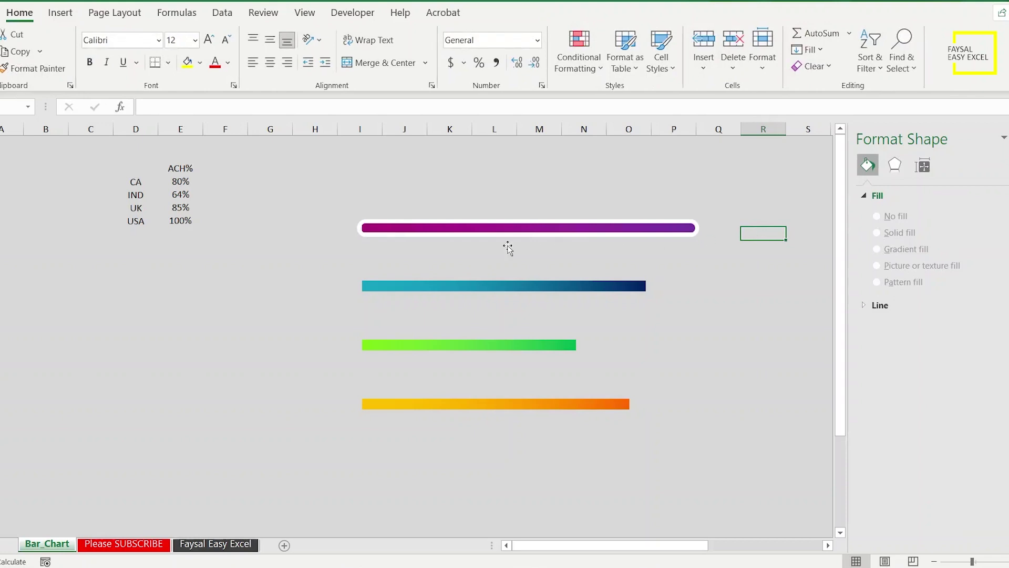
- Copy the purple bar's white frame down onto the teal, green and orange bars
left_click(498, 223)
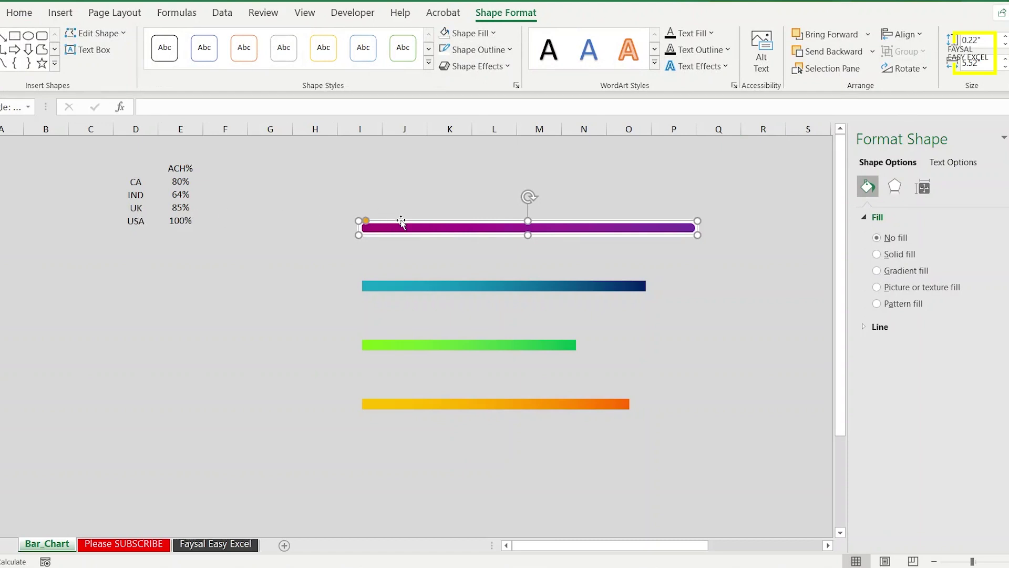
left_click_drag(405, 227, 405, 284)
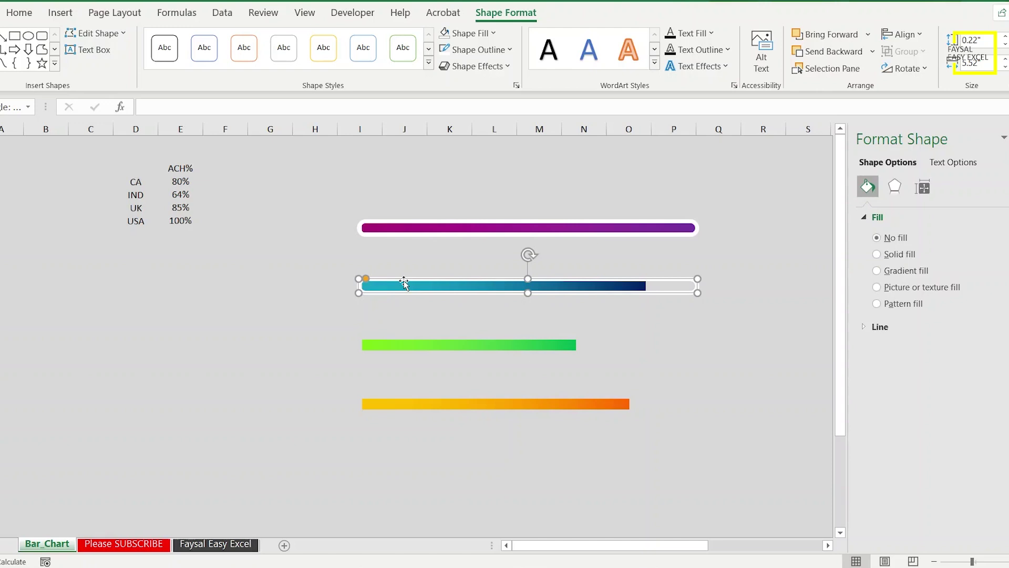
left_click_drag(399, 285, 399, 347)
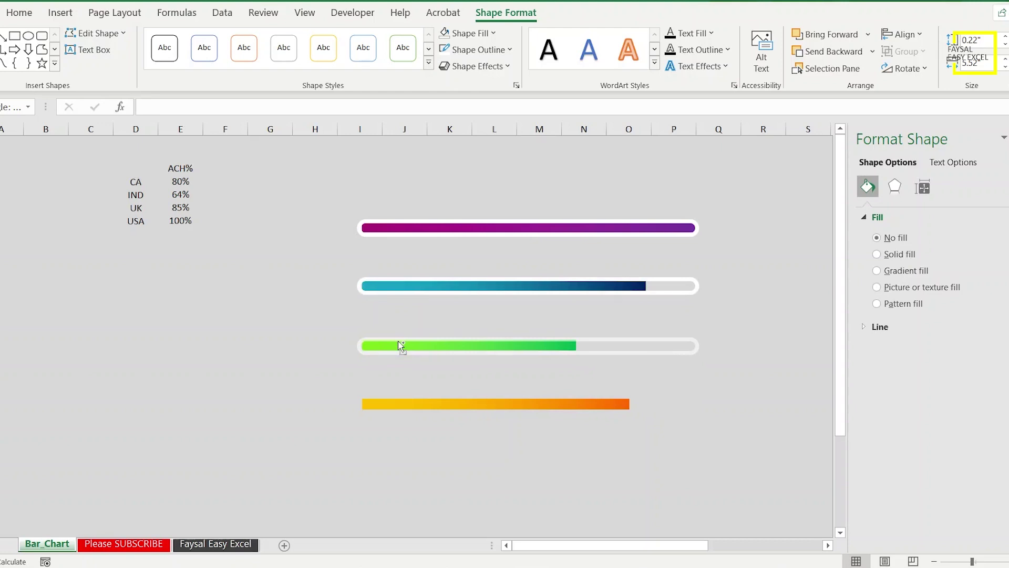
left_click_drag(400, 345, 397, 399)
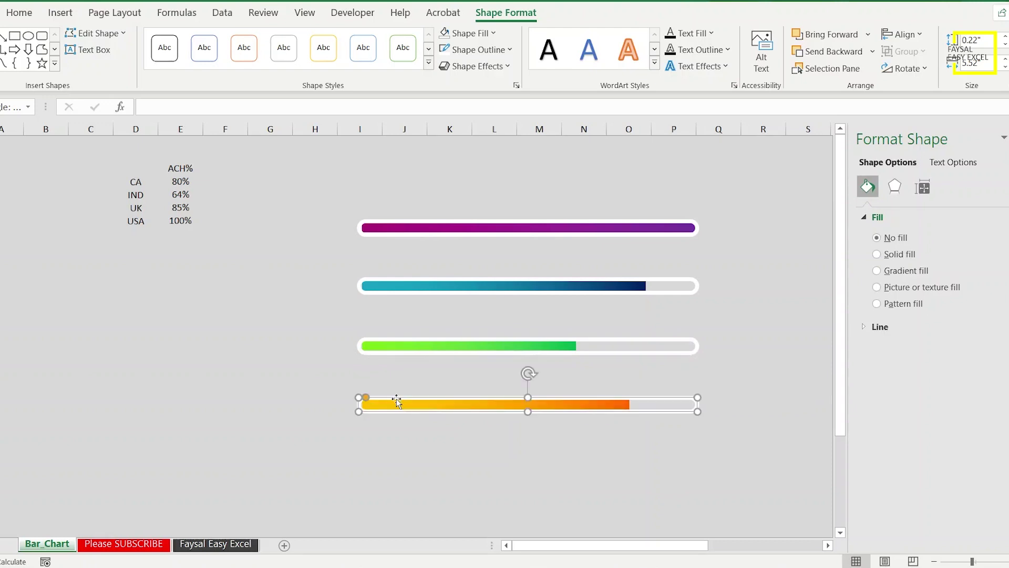
left_click(199, 296)
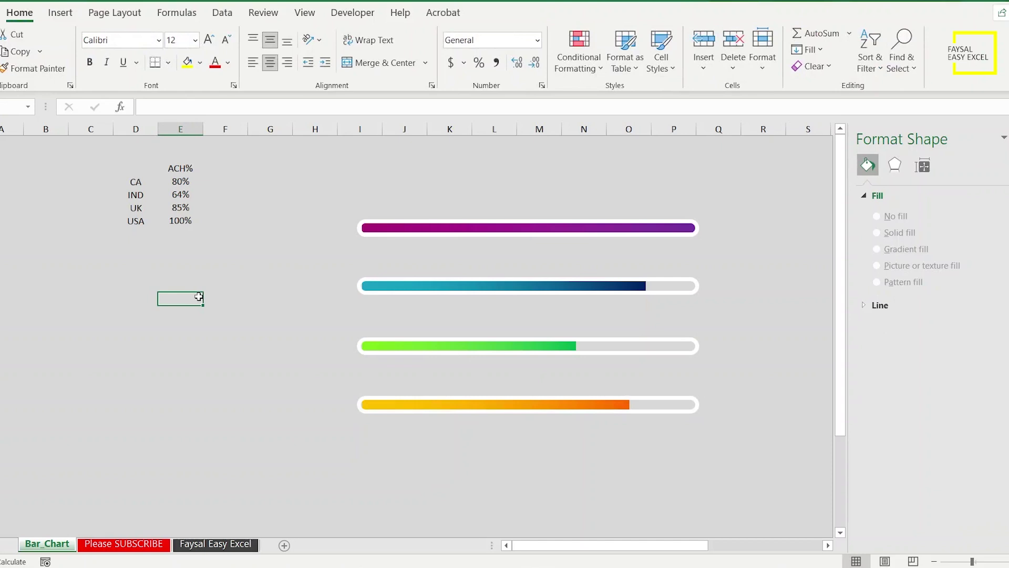
left_click(61, 12)
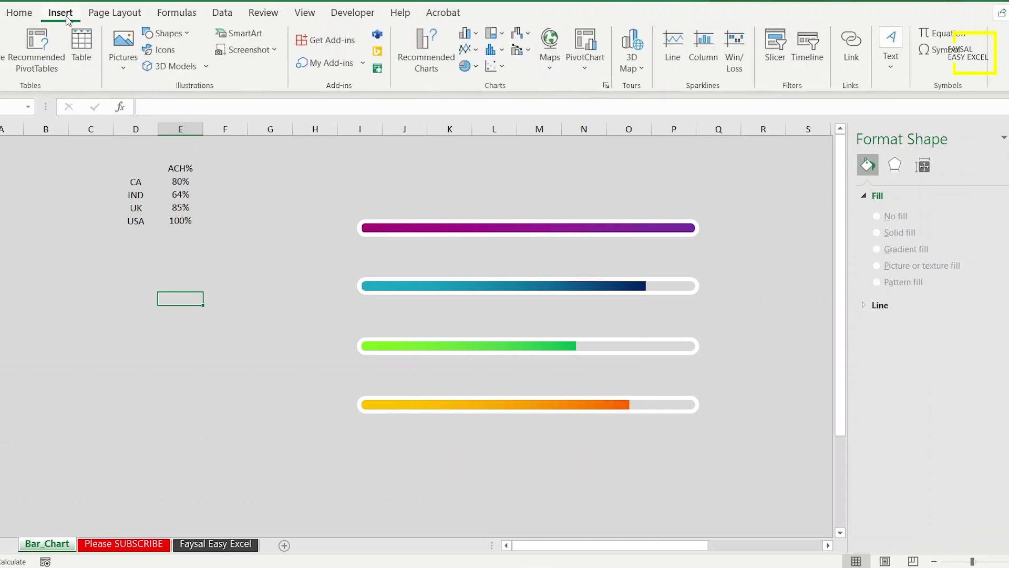
- Draw a blue oval circle and place it on the purple bar's left end
left_click(176, 34)
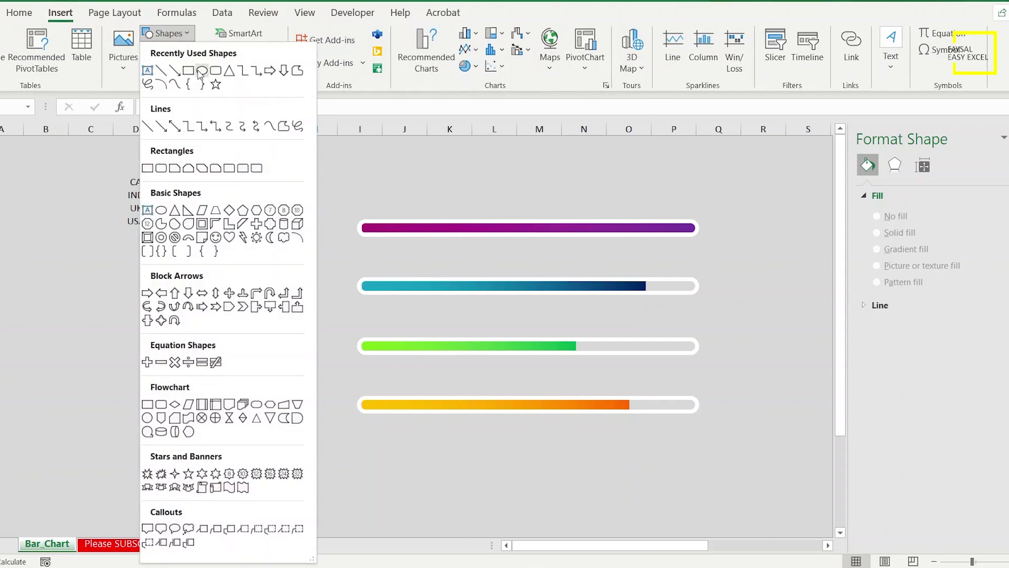
left_click(200, 75)
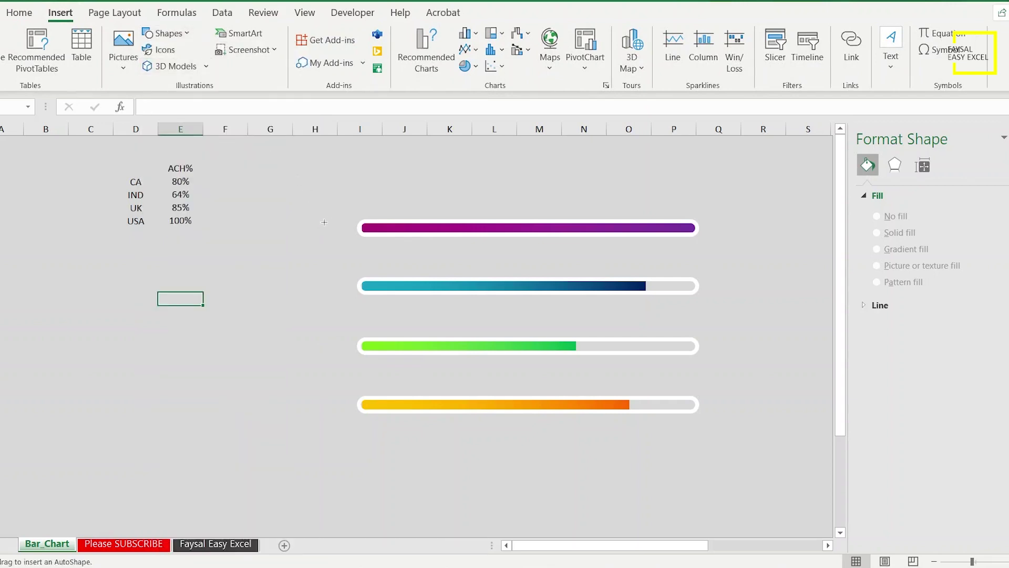
left_click_drag(313, 219, 335, 242)
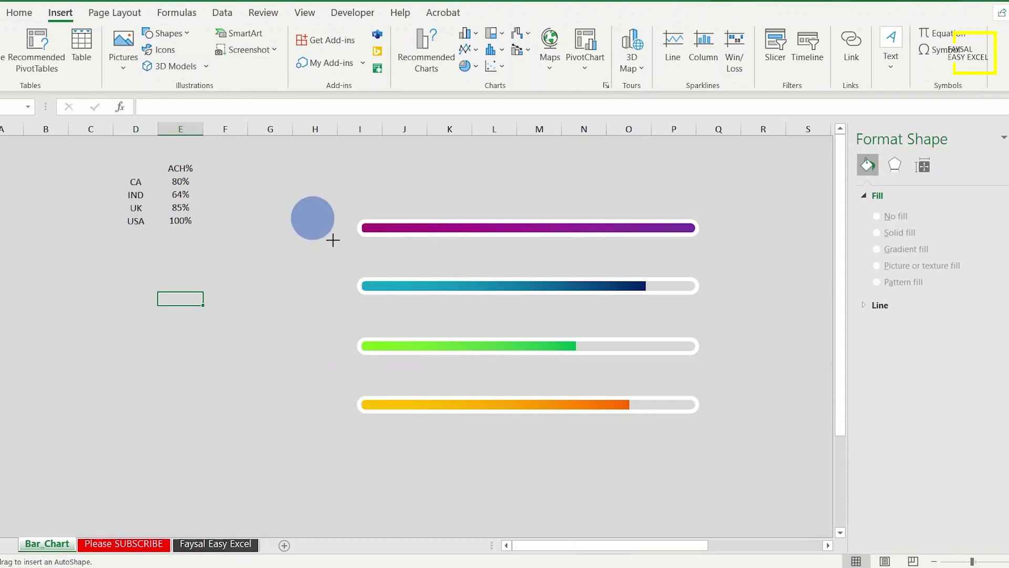
left_click_drag(335, 242, 337, 242)
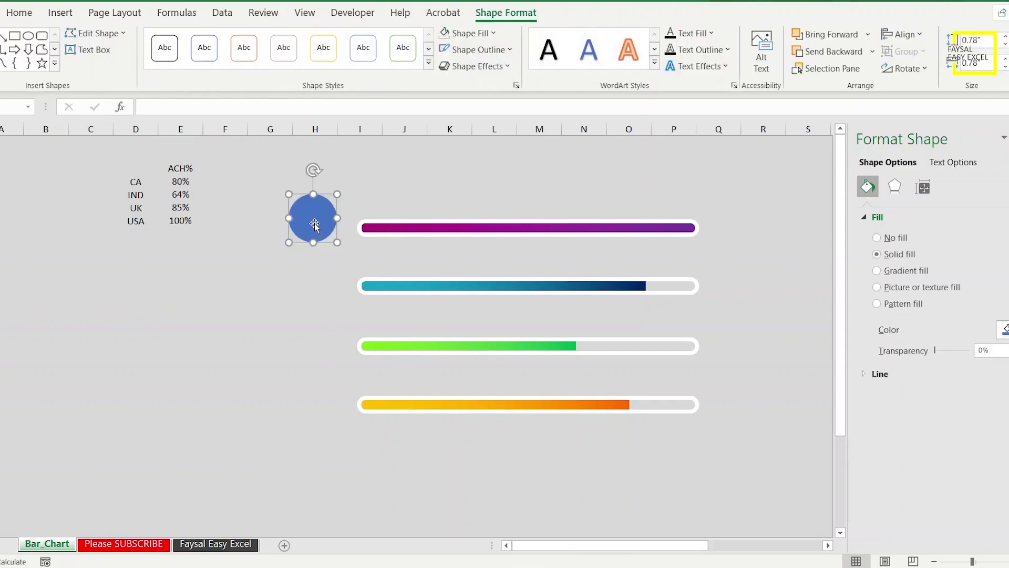
left_click_drag(312, 215, 329, 227)
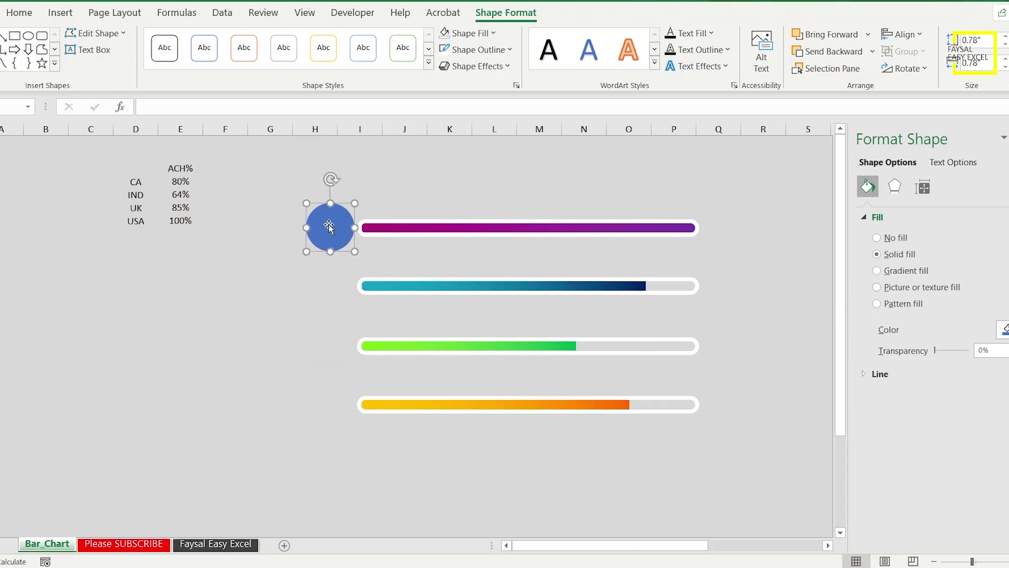
left_click_drag(329, 225, 337, 225)
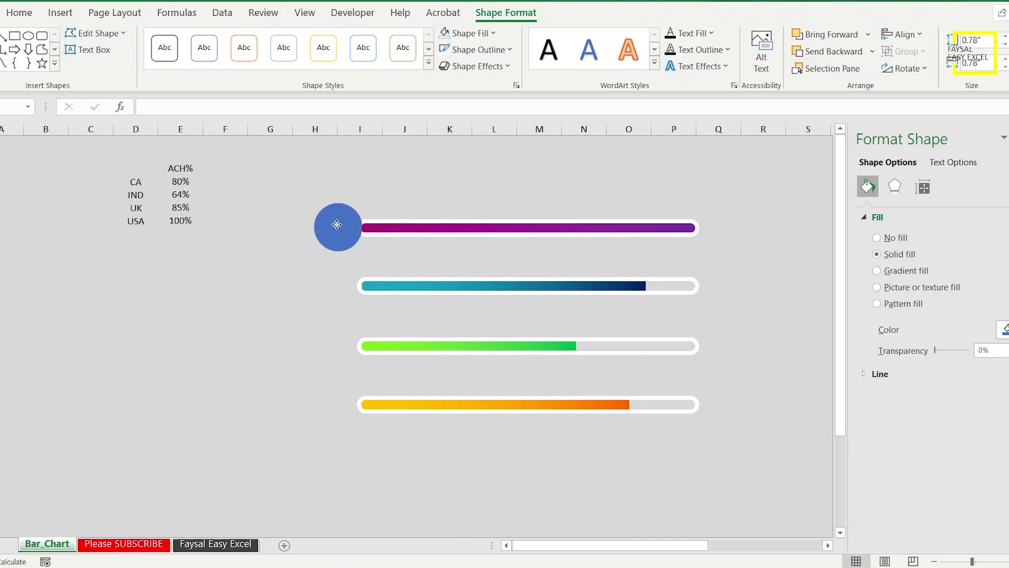
left_click_drag(337, 225, 337, 224)
- Resize the circle to 0.85 inches and copy it onto the teal bar's left end
left_click(338, 225)
left_click_drag(338, 226, 342, 229)
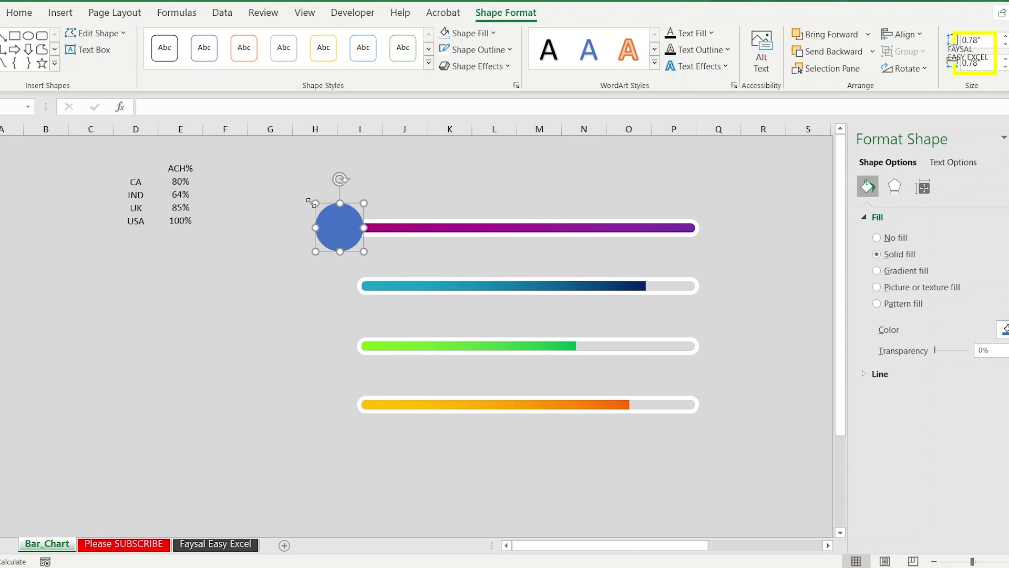
left_click_drag(312, 203, 308, 203)
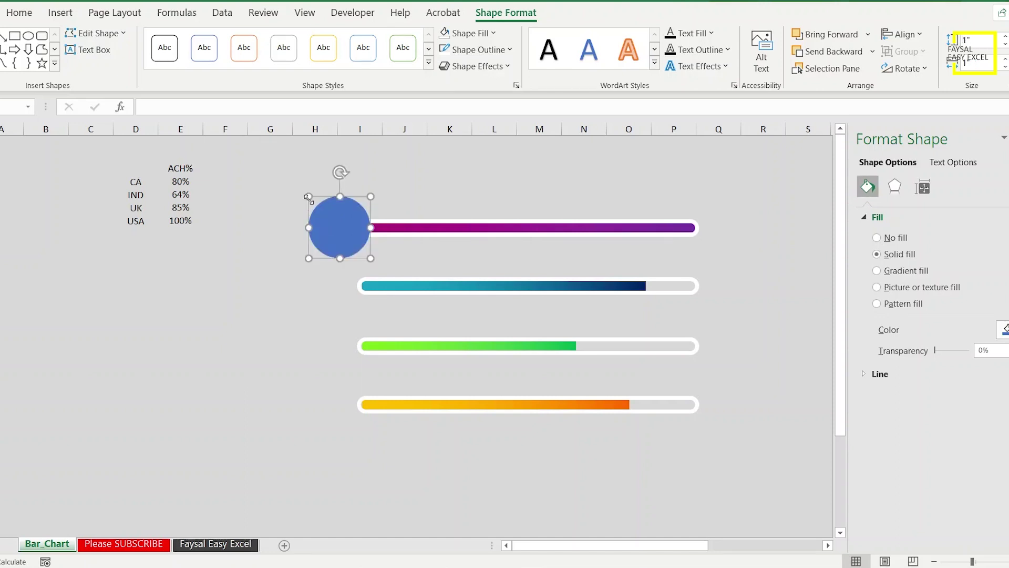
left_click_drag(309, 198, 311, 200)
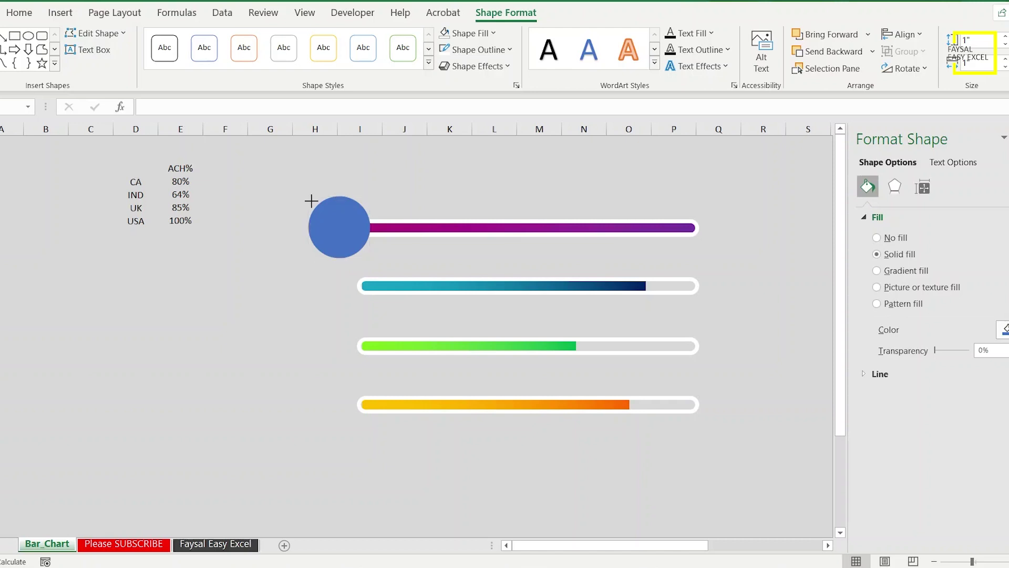
left_click_drag(326, 212, 313, 209)
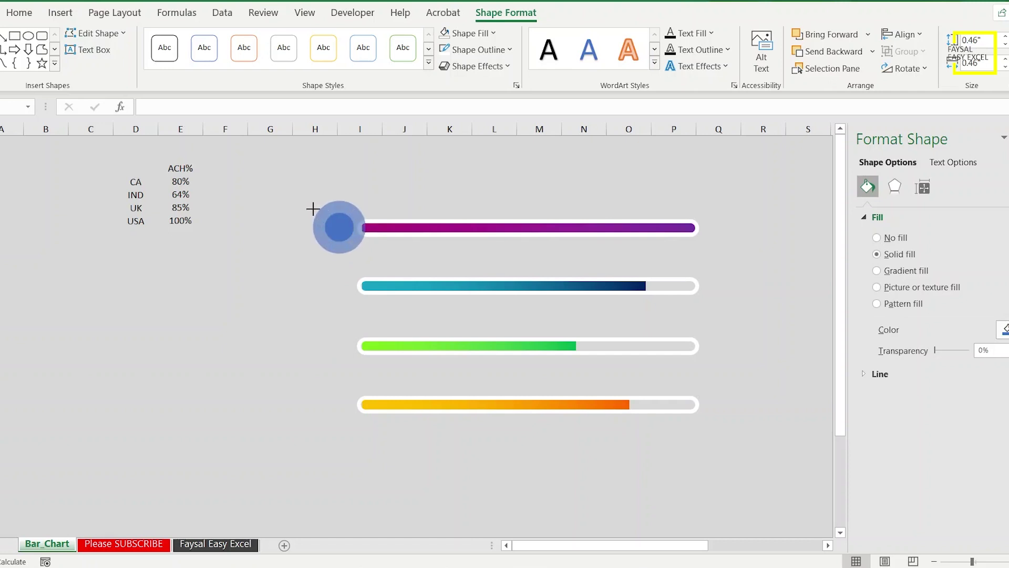
left_click_drag(313, 208, 312, 209)
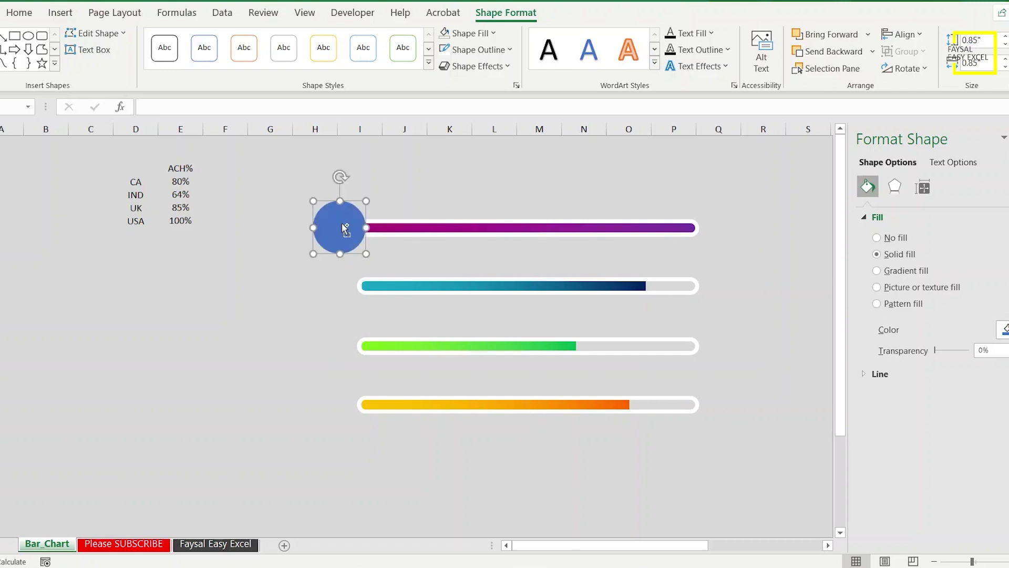
left_click_drag(344, 229, 347, 285)
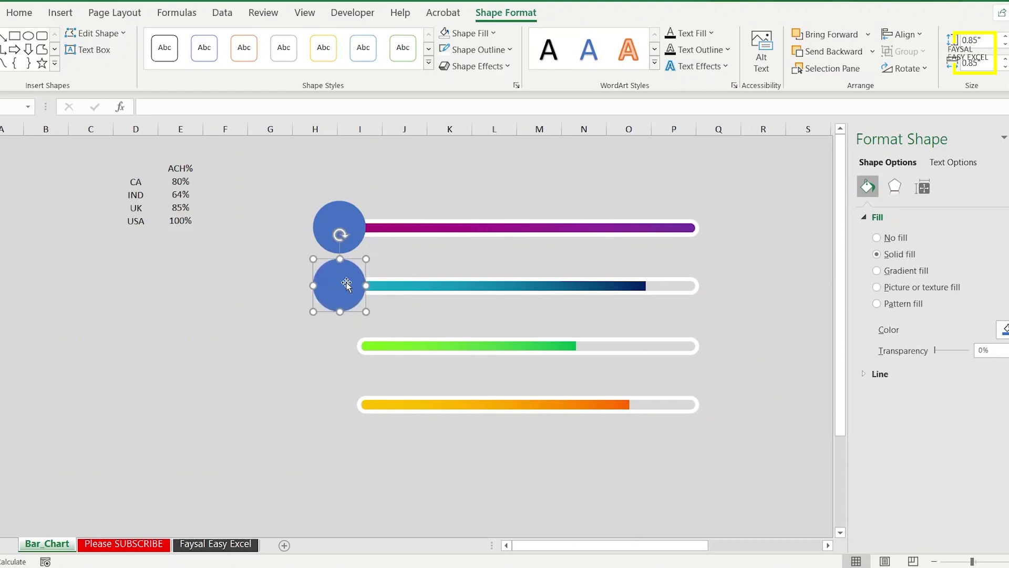
- Copy the circle onto the green and orange bars, then select all four circles
left_click_drag(342, 285, 347, 345)
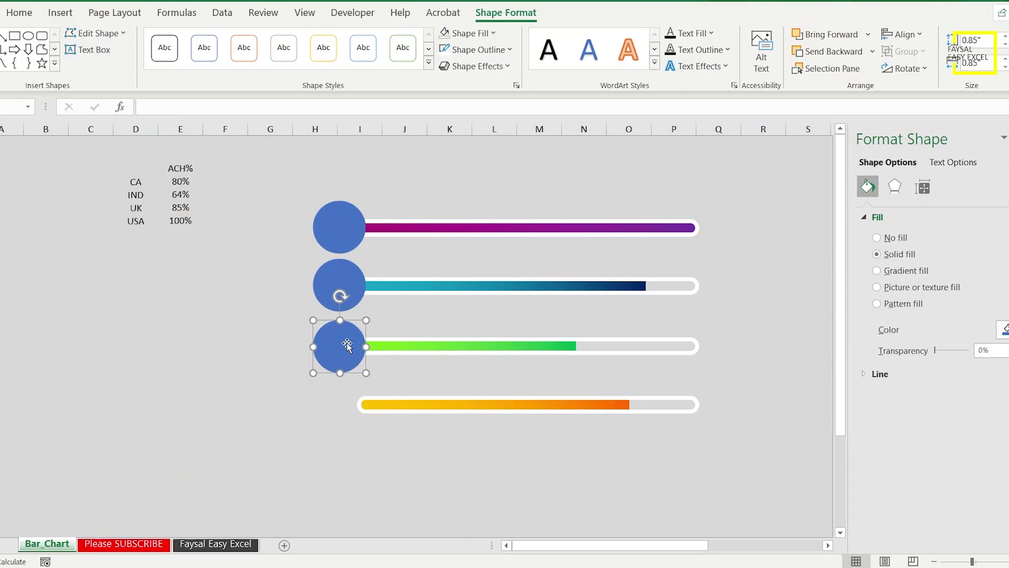
left_click_drag(347, 343, 352, 404)
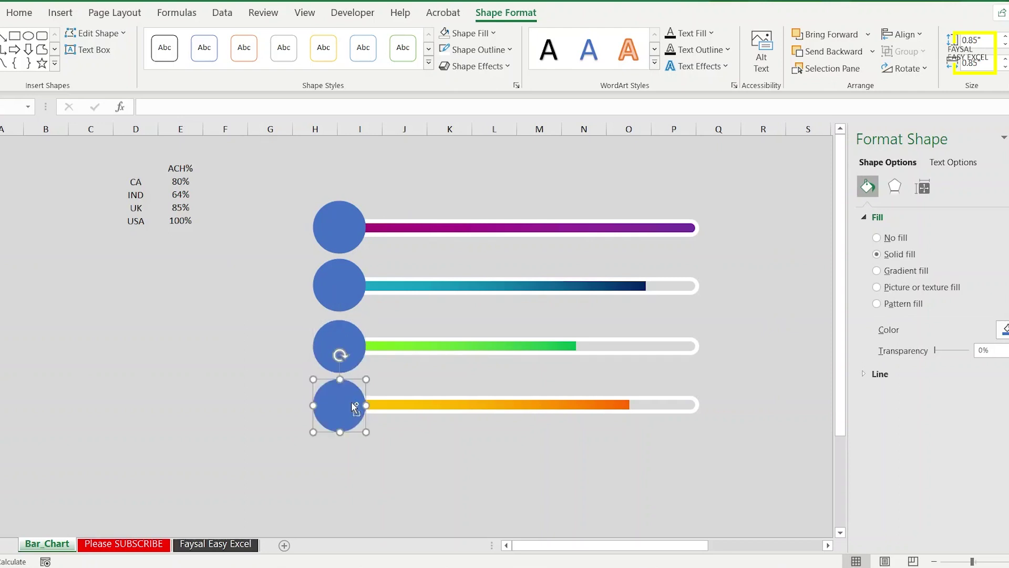
left_click(349, 337, "shift")
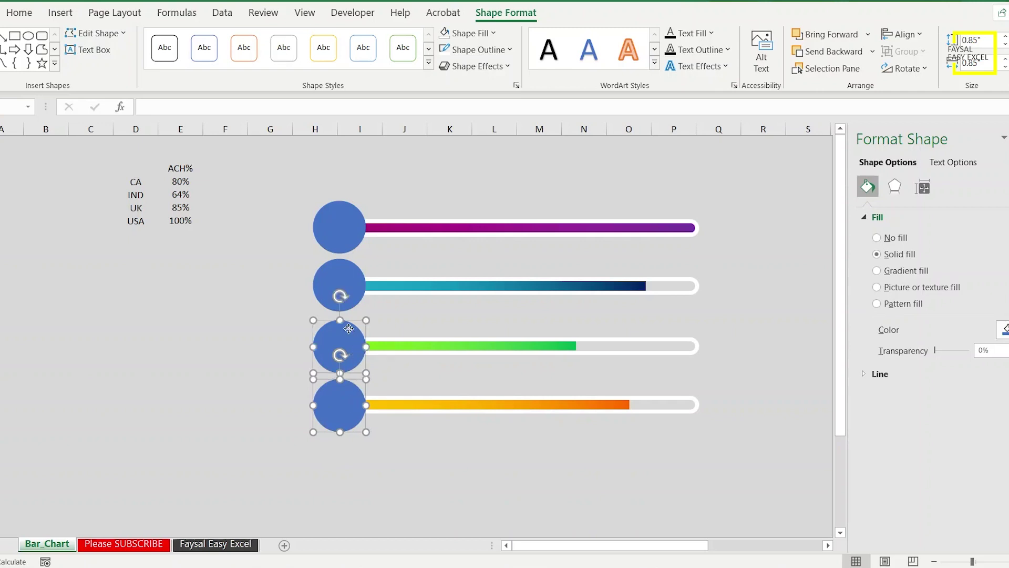
left_click(351, 279, "shift")
left_click(348, 219, "shift")
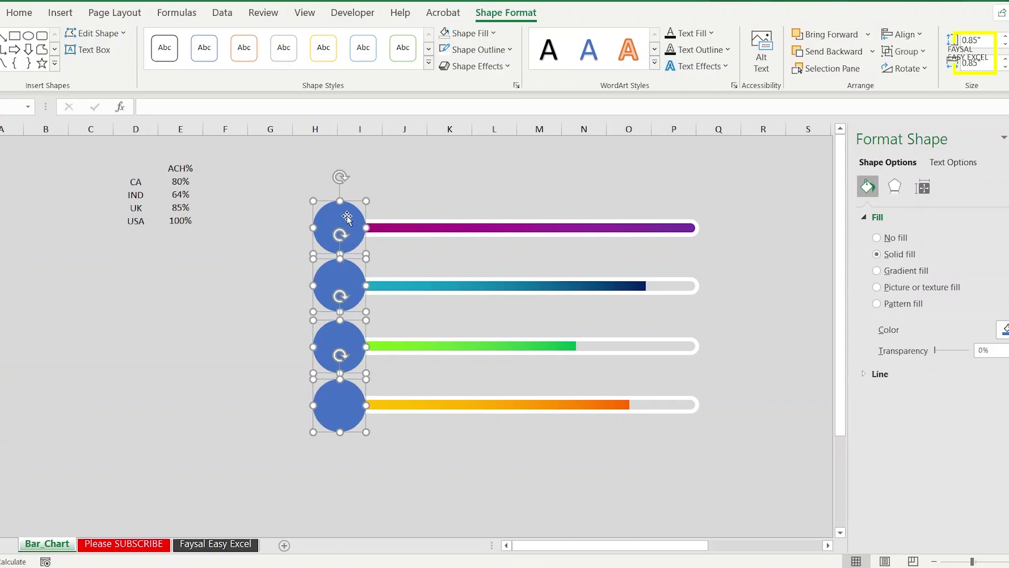
left_click(479, 37)
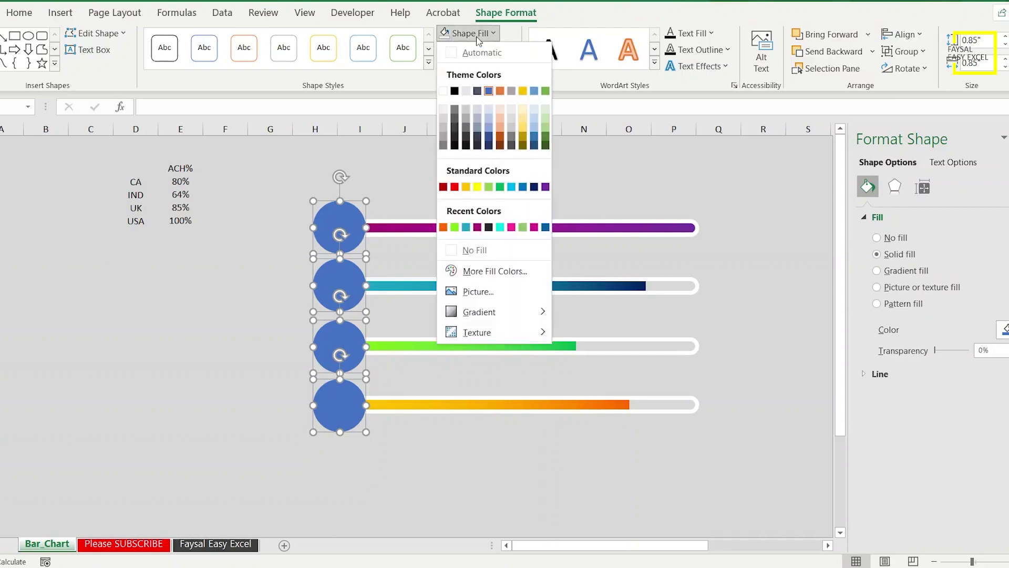
- Fill the four circles White Darker 5%, remove their outlines and apply the Preset 2 effect
left_click(444, 115)
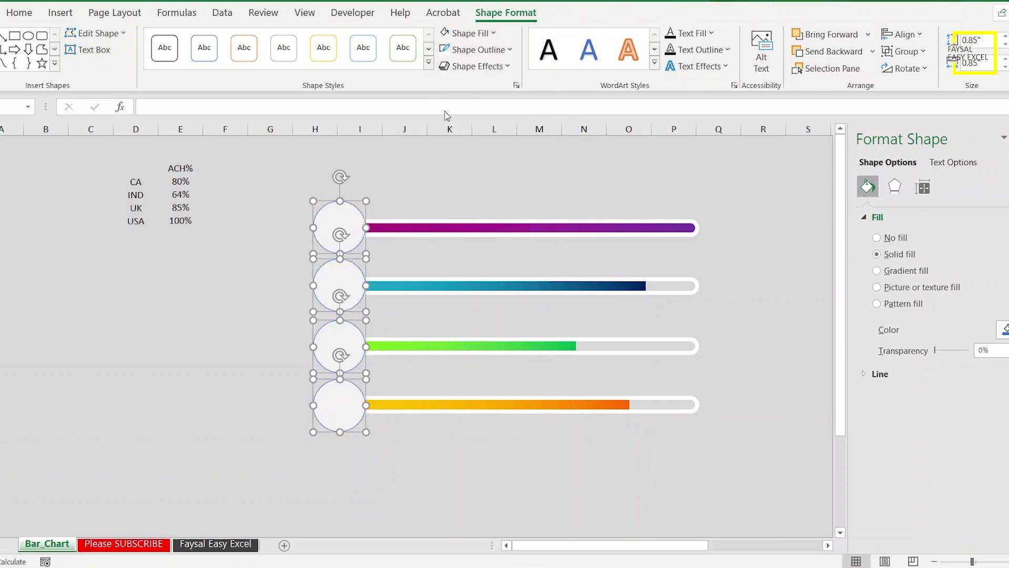
left_click(481, 50)
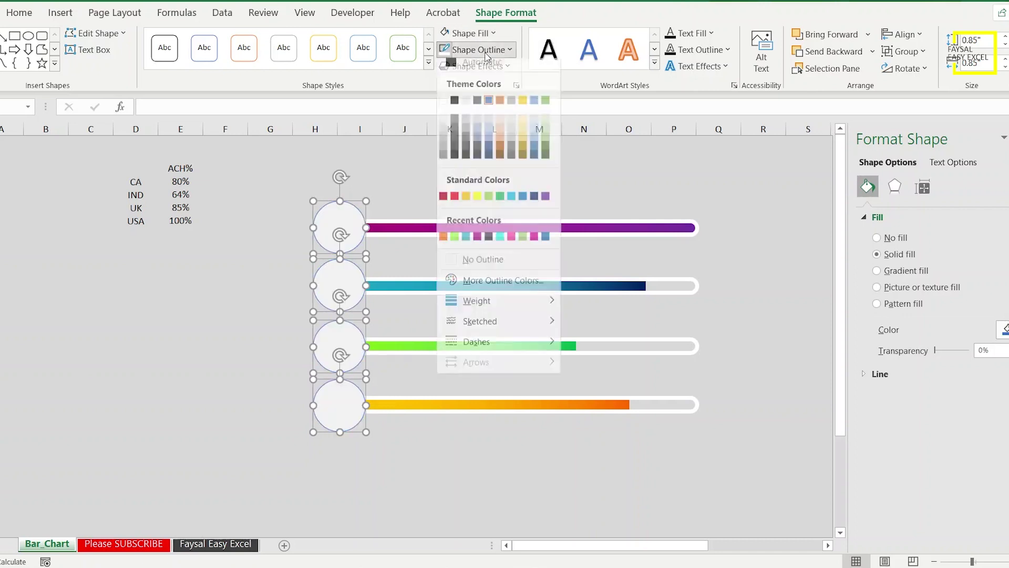
left_click(497, 266)
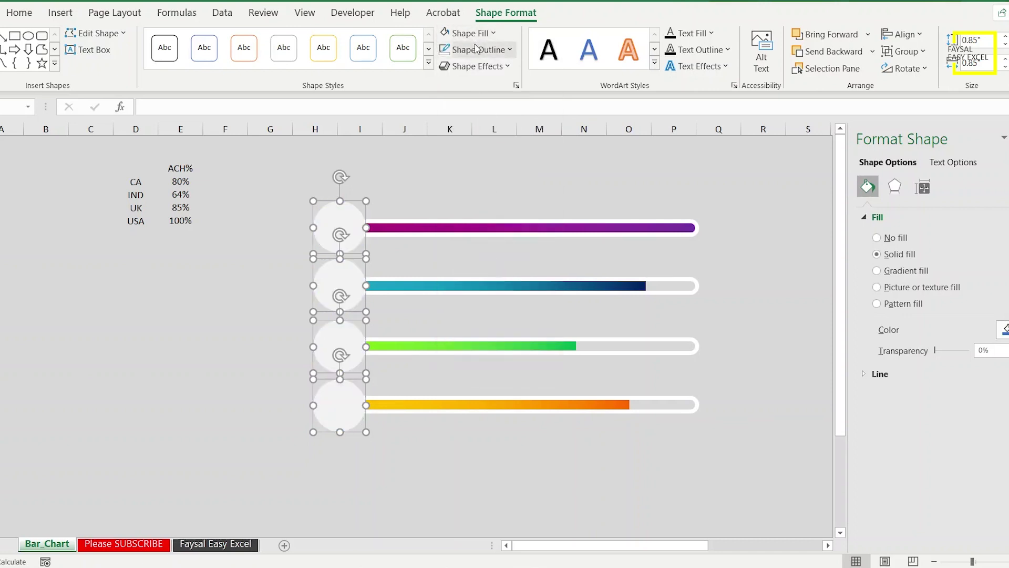
left_click(479, 67)
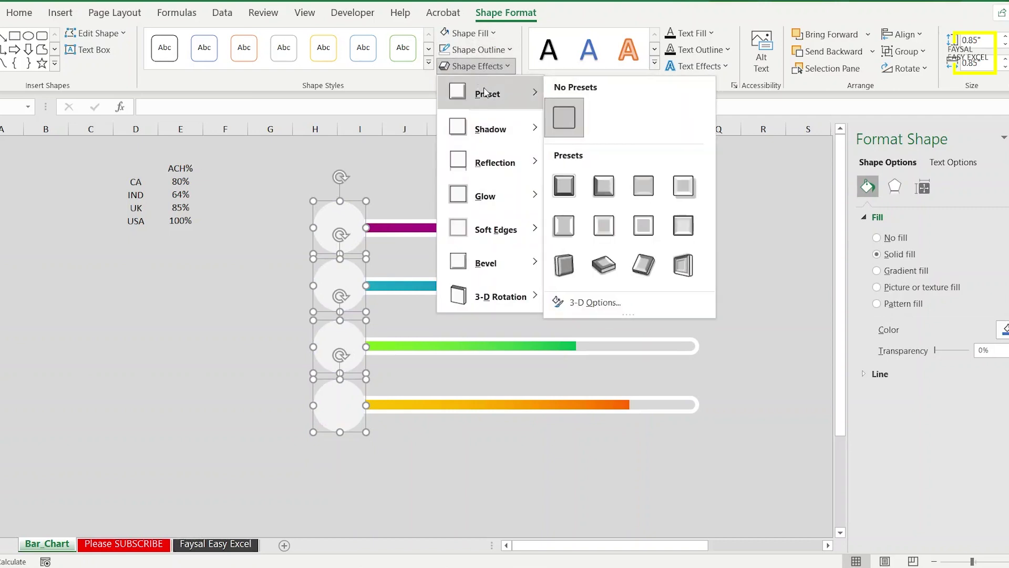
mouse_move(487, 93)
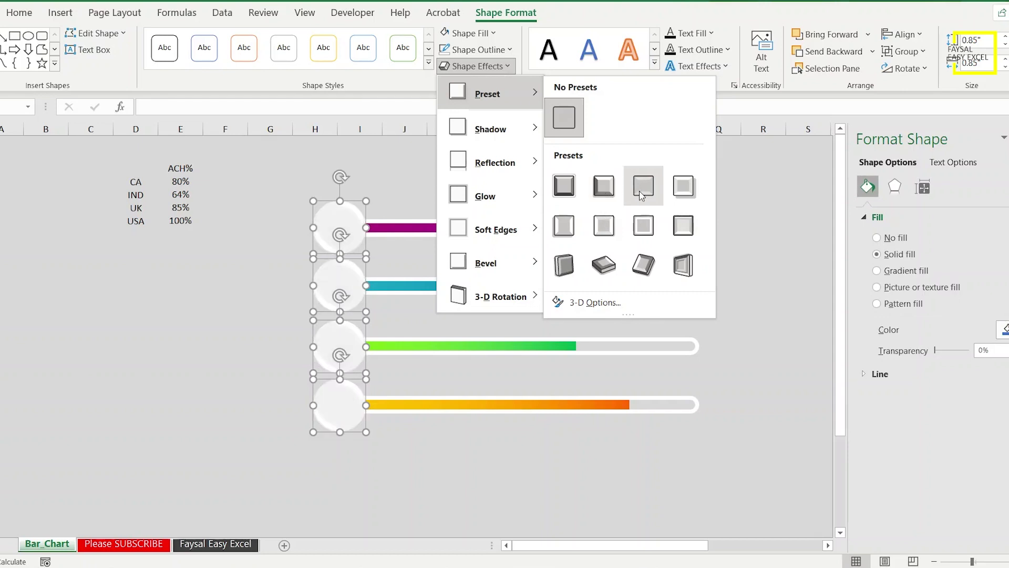
left_click(612, 192)
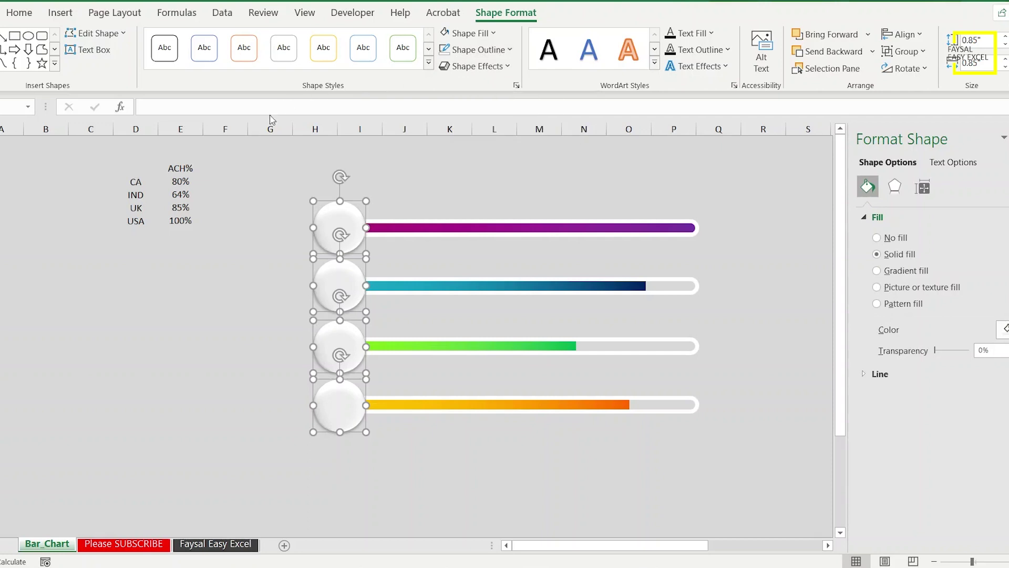
left_click(231, 163)
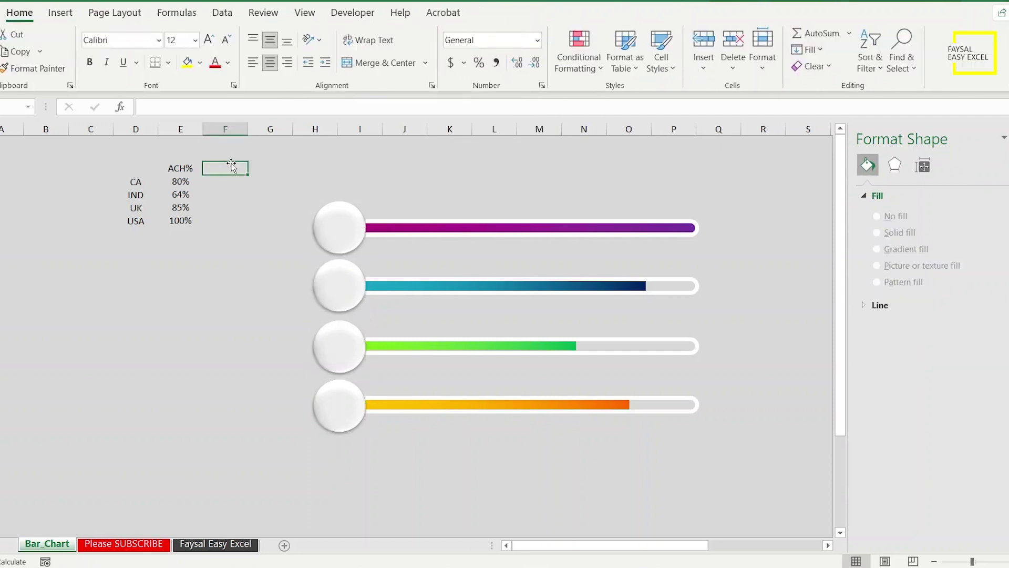
- Draw a smaller oval circle and place it over the first badge
left_click(67, 15)
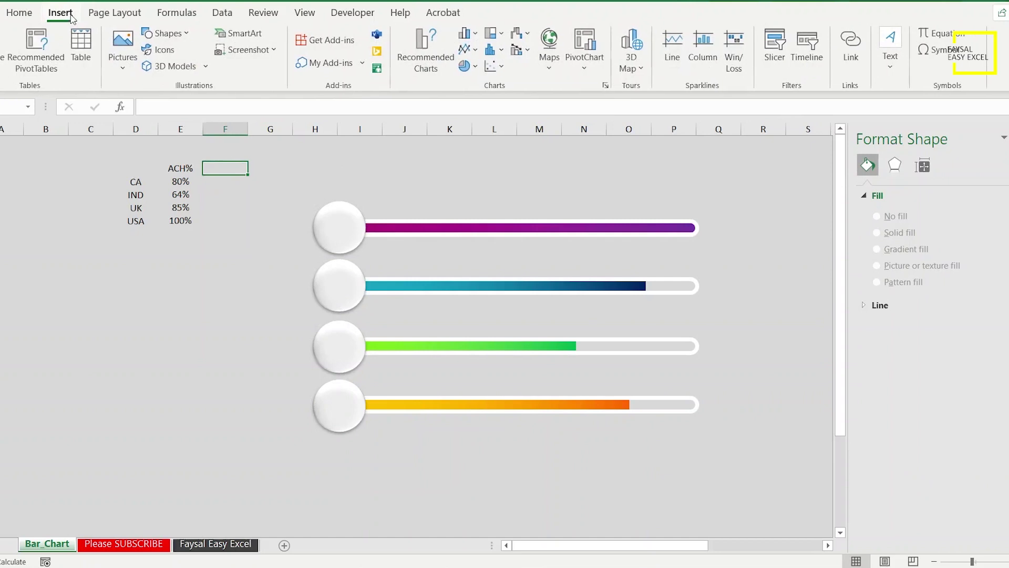
left_click(166, 33)
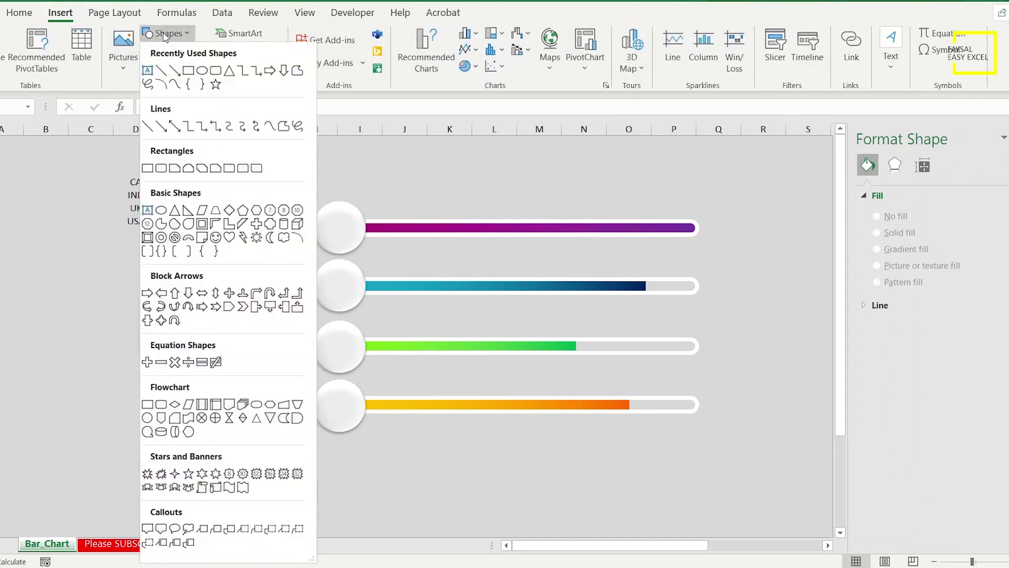
left_click(203, 70)
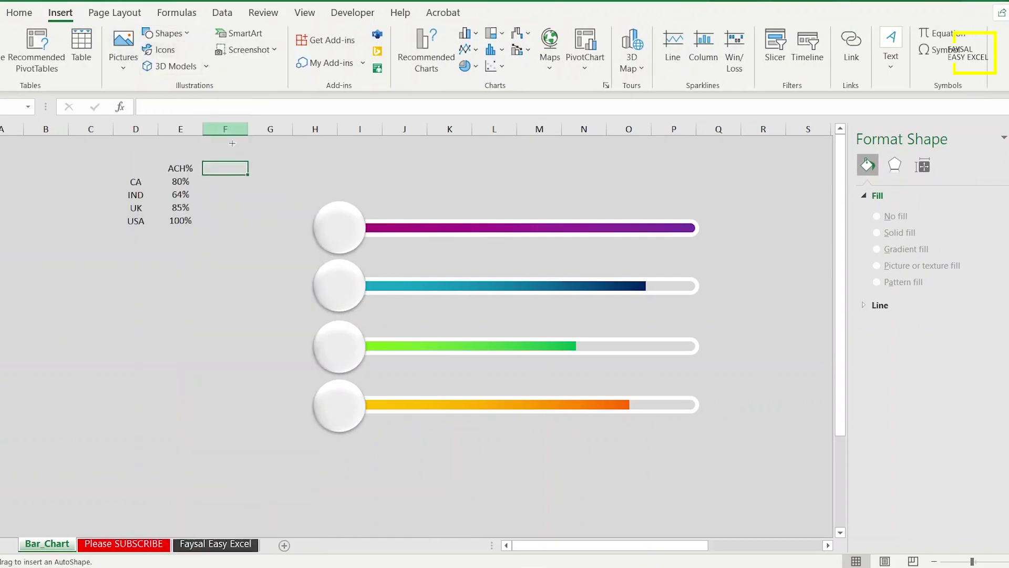
left_click_drag(254, 201, 271, 225)
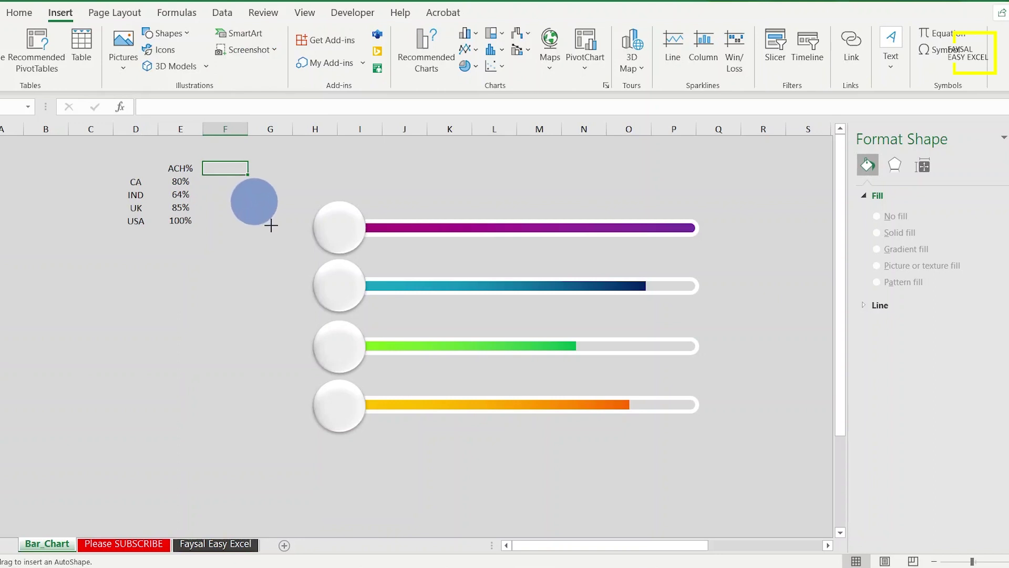
left_click_drag(271, 225, 338, 228)
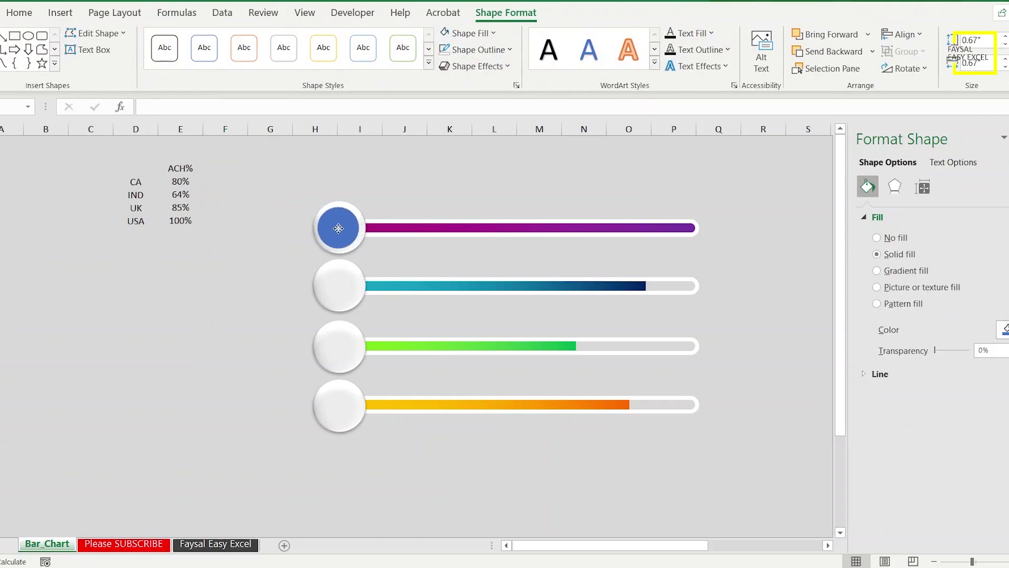
left_click_drag(338, 228, 339, 229)
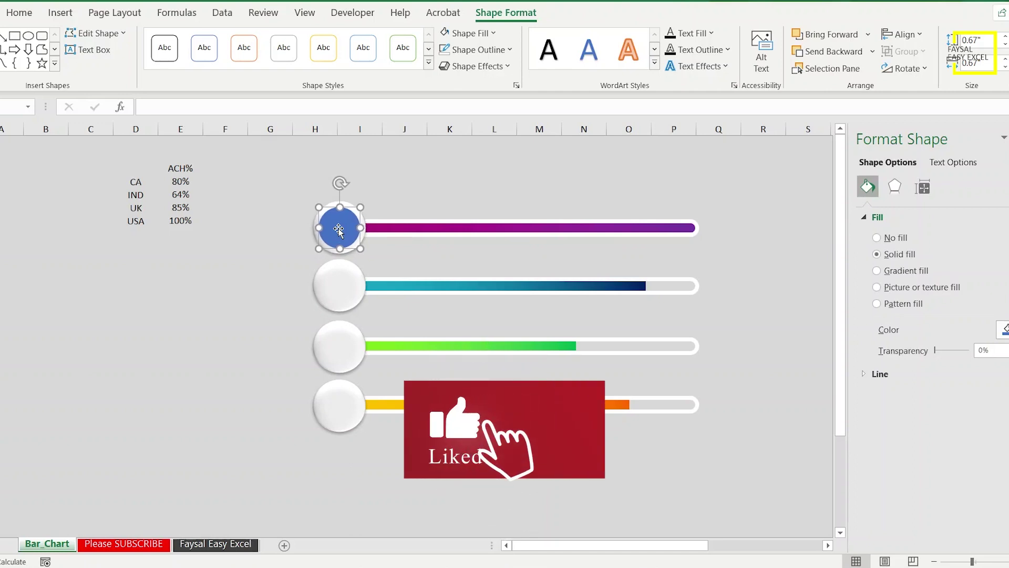
- Remove the new circle's outline, apply the Preset 3 effect and give it a gradient fill
left_click(506, 51)
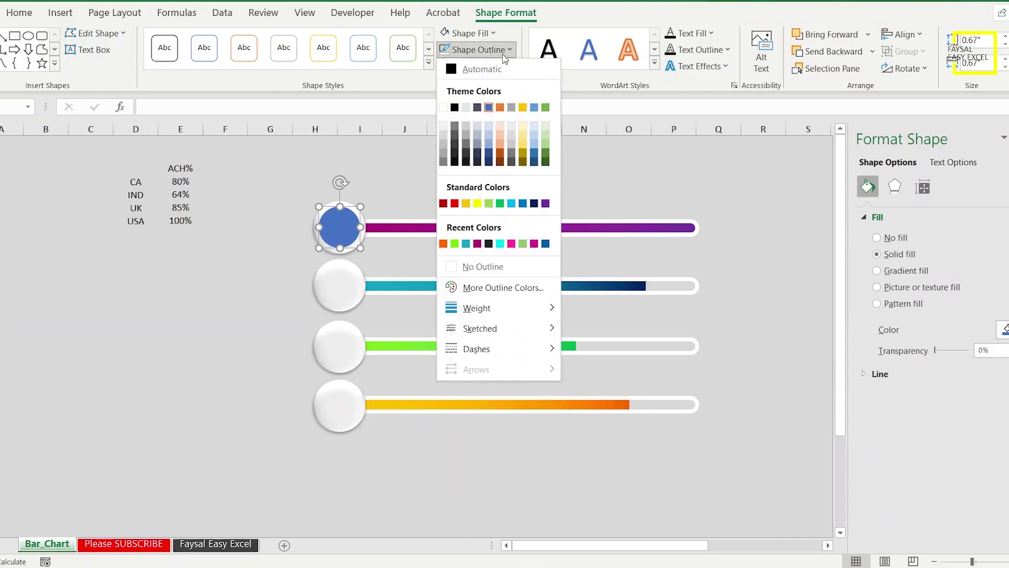
left_click(488, 268)
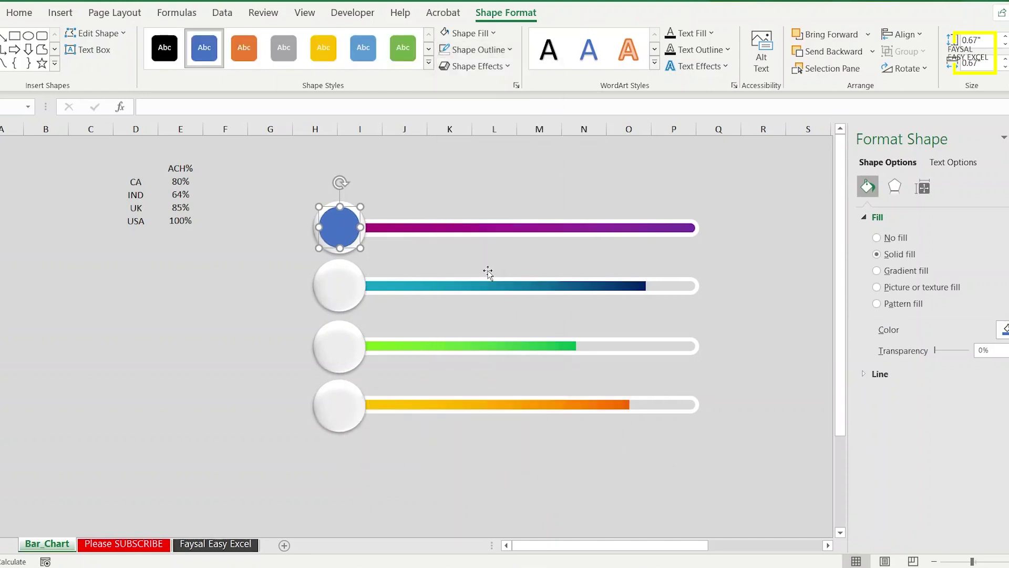
left_click(476, 66)
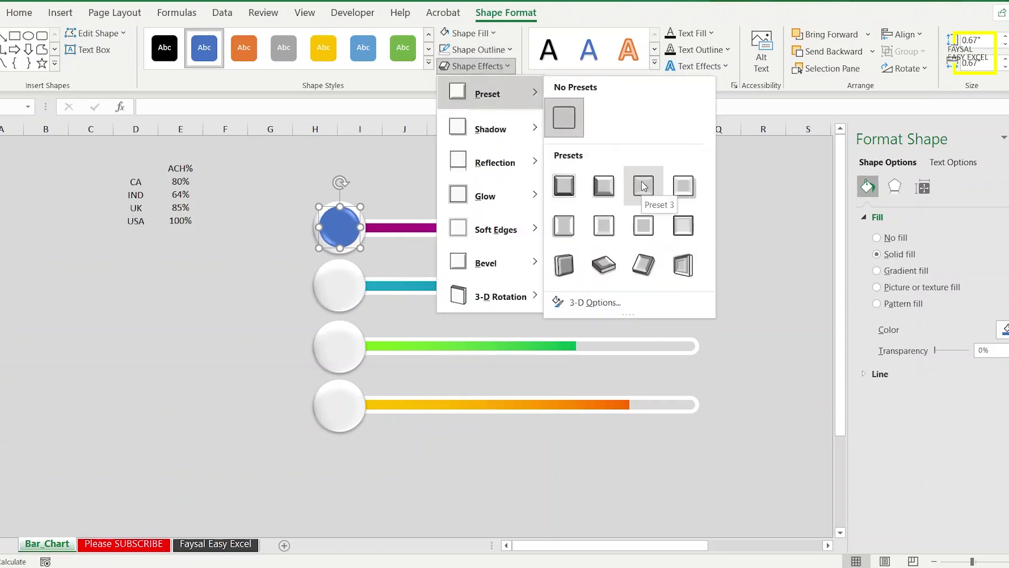
left_click(642, 182)
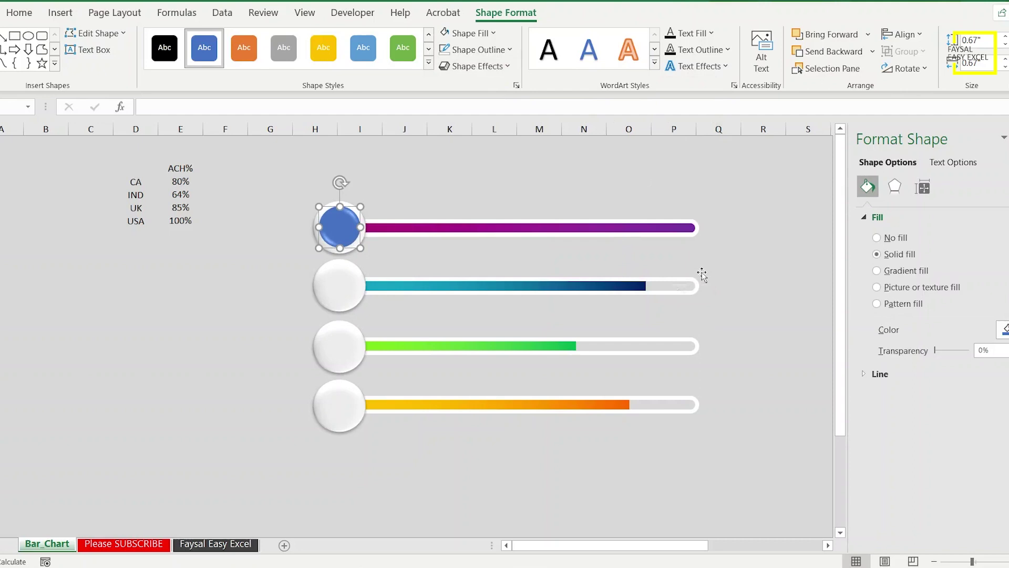
left_click(900, 271)
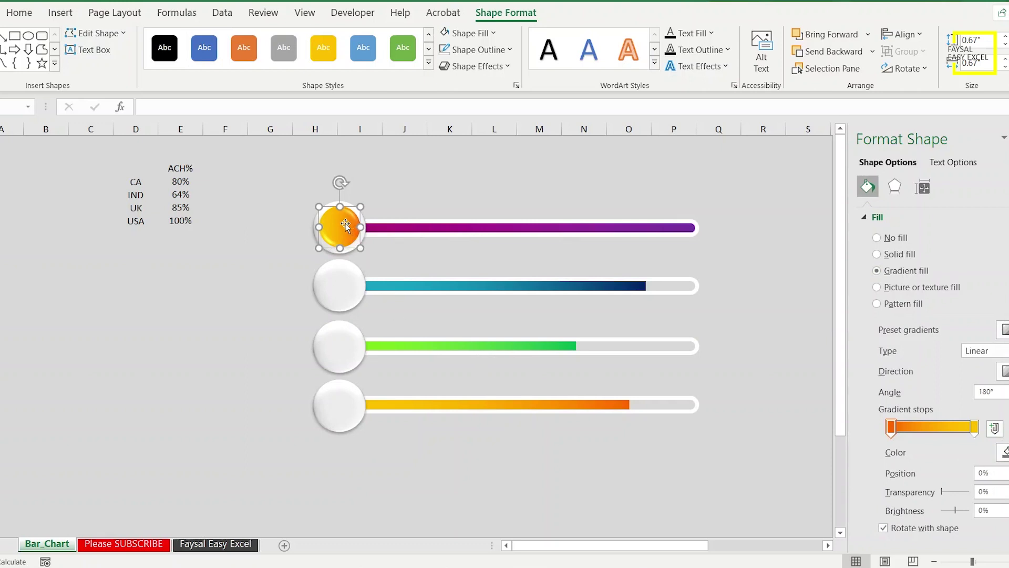
- Move the orange gradient circle onto the bottom badge and put a green-gradient copy on the green badge
left_click_drag(345, 224, 349, 402)
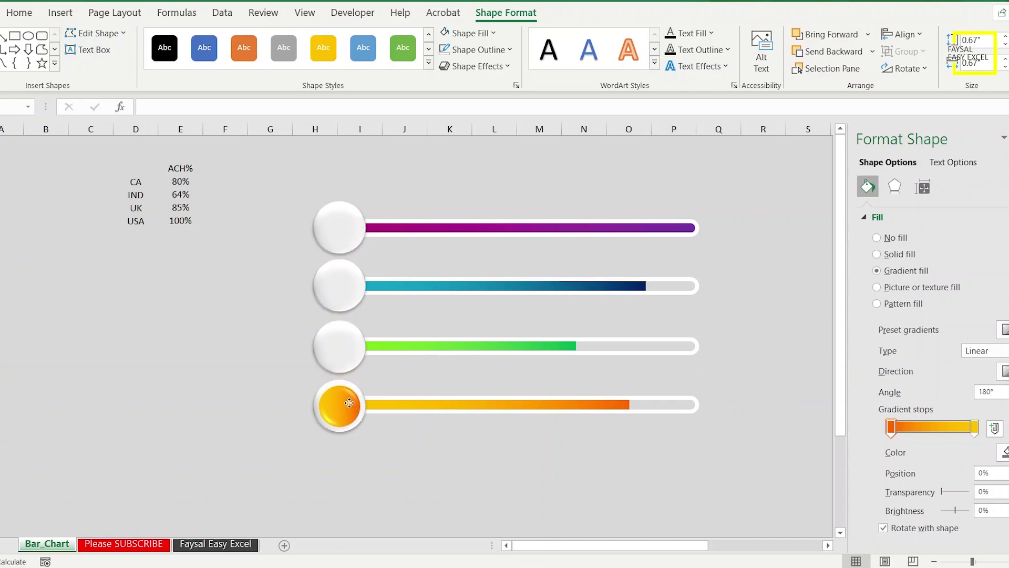
left_click(349, 403)
left_click_drag(349, 402, 347, 370)
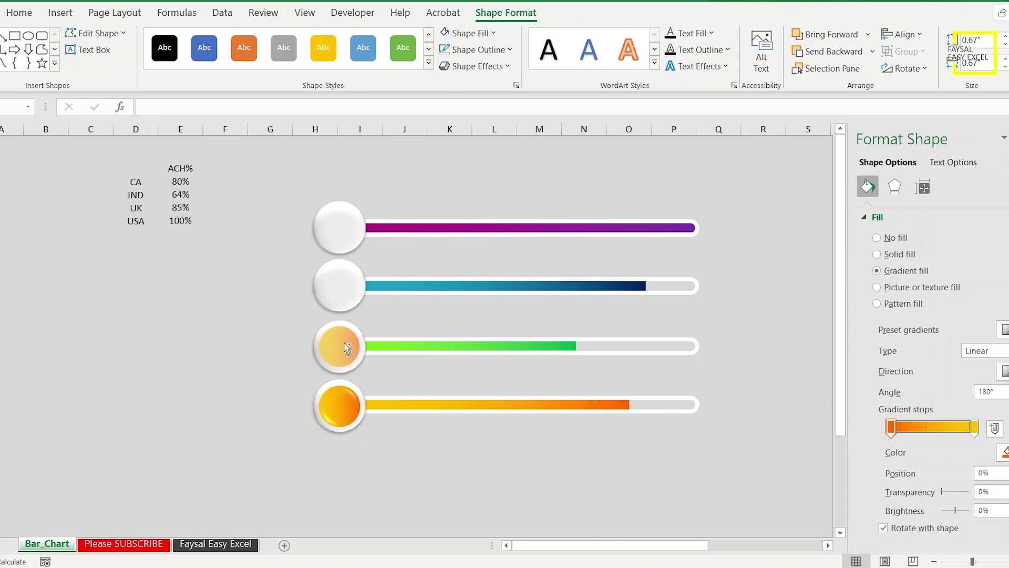
left_click_drag(345, 344, 345, 345)
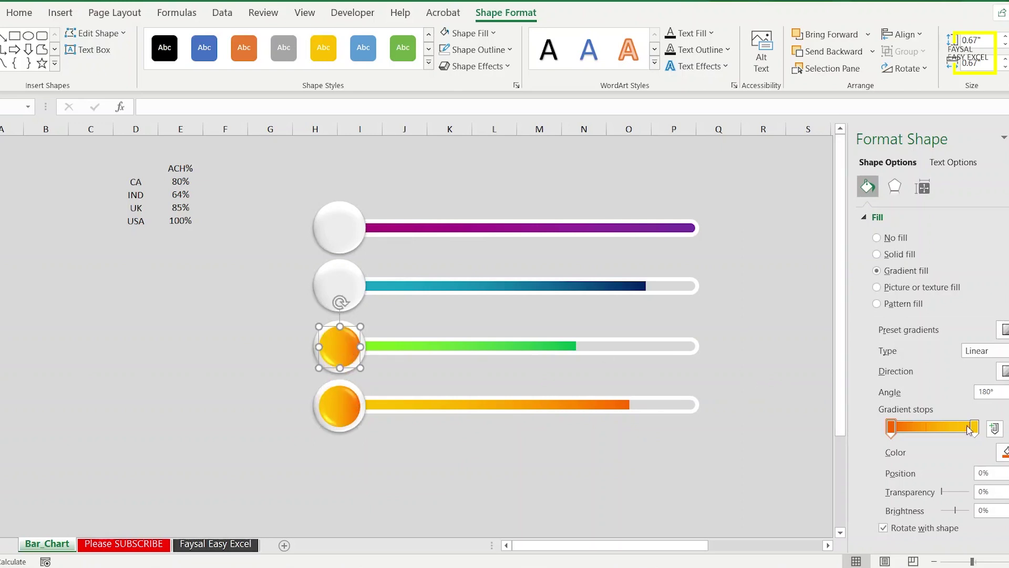
left_click(1003, 451)
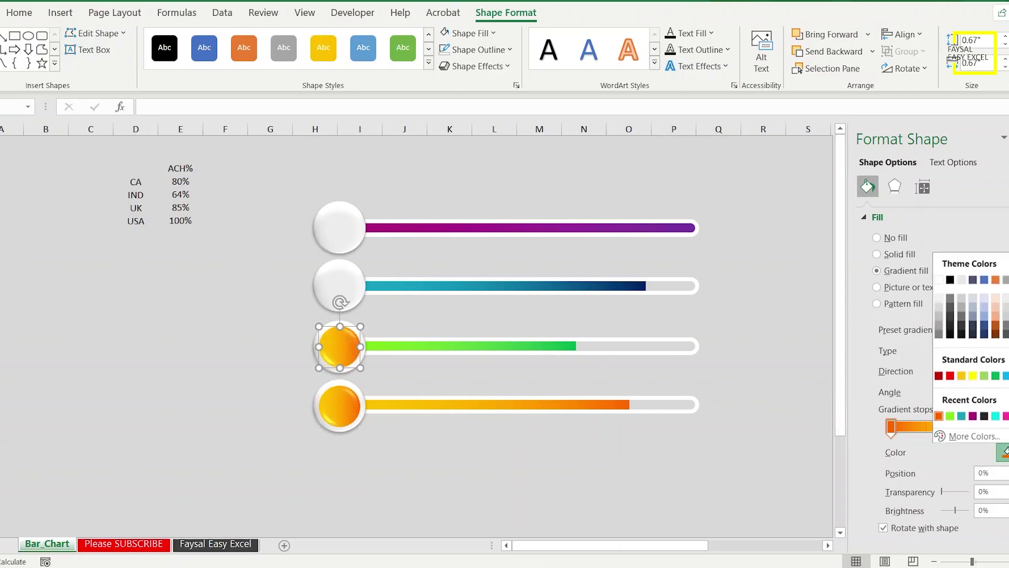
left_click(997, 375)
left_click(975, 427)
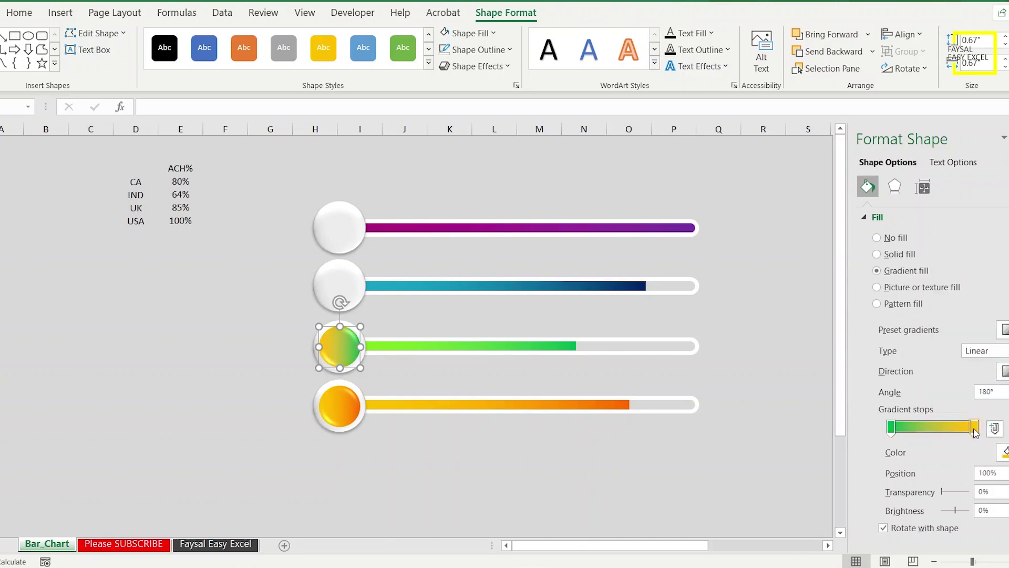
left_click(1002, 451)
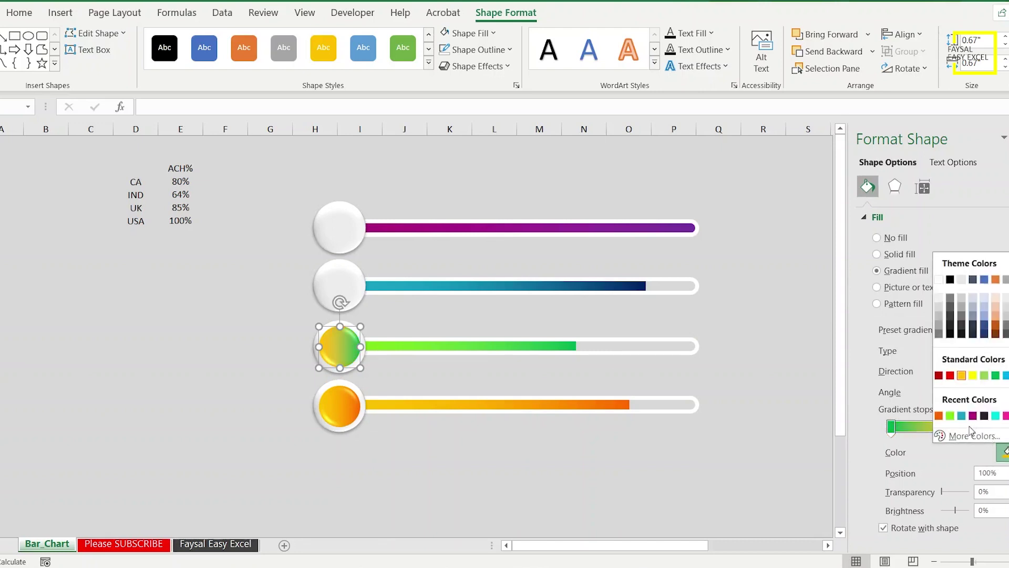
key("Escape")
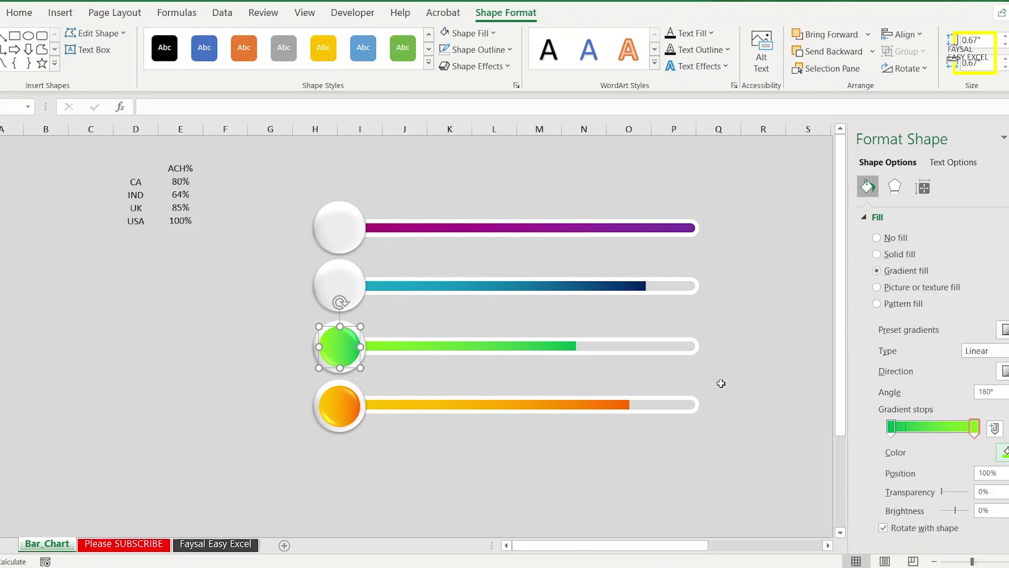
- Copy the circle onto the teal badge and give it a navy-to-teal gradient
left_click_drag(344, 347, 339, 286)
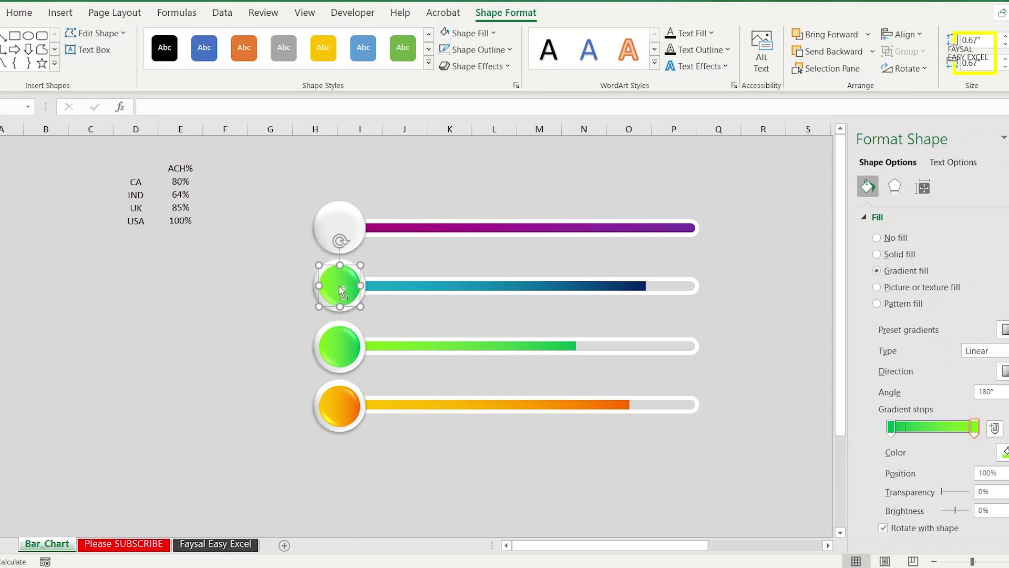
left_click(891, 427)
left_click(1005, 453)
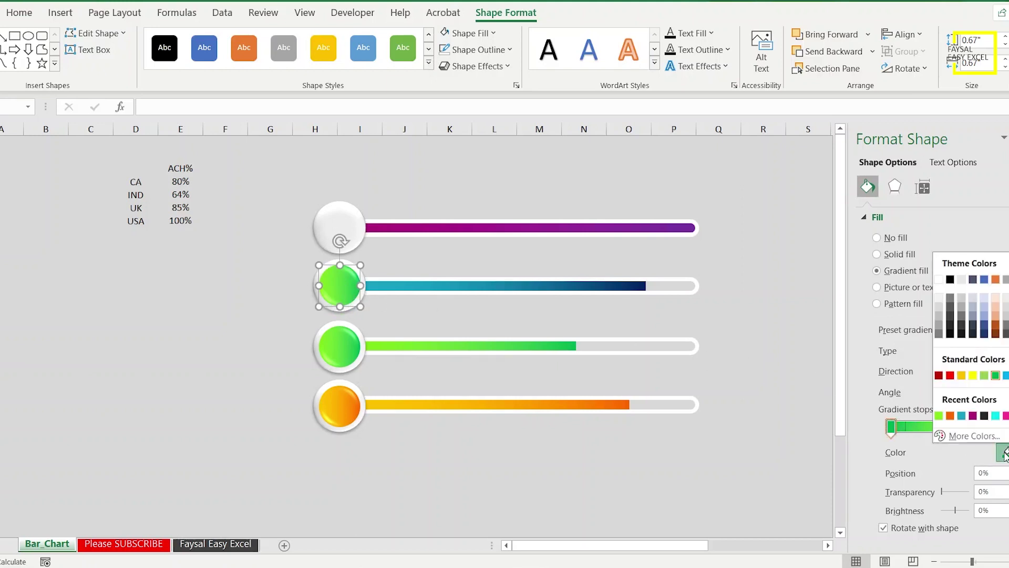
left_click(984, 333)
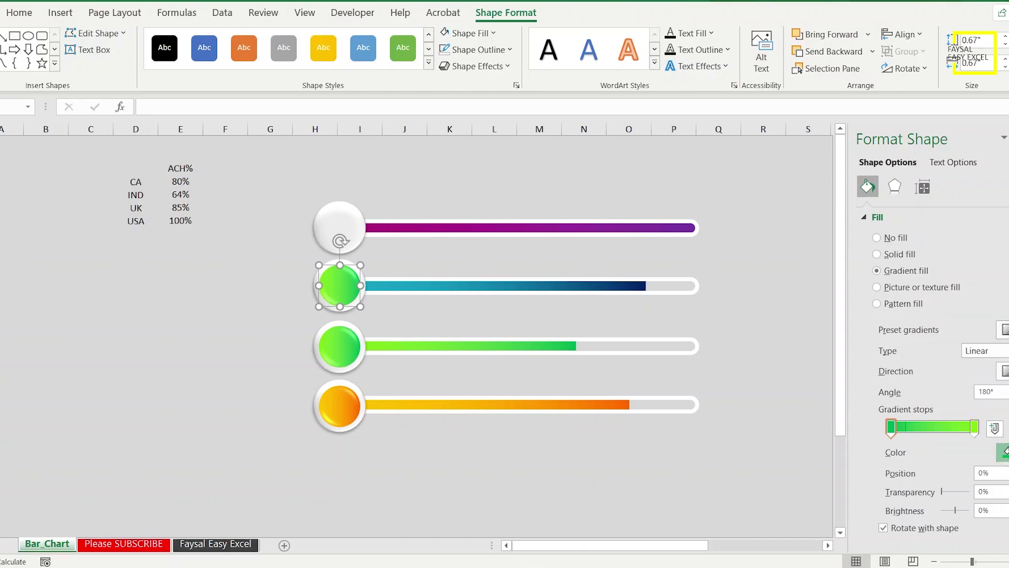
left_click(974, 428)
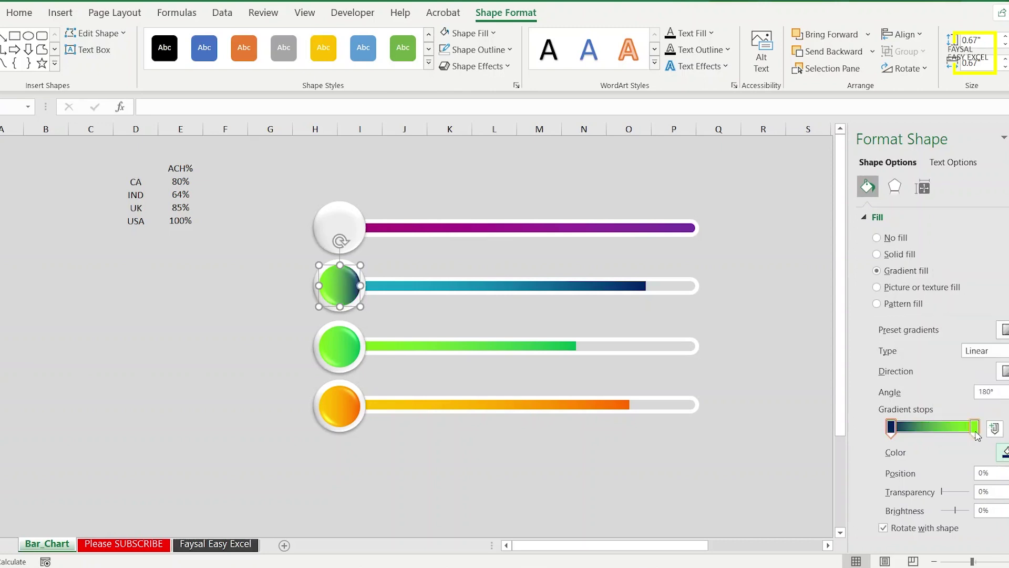
left_click(1004, 452)
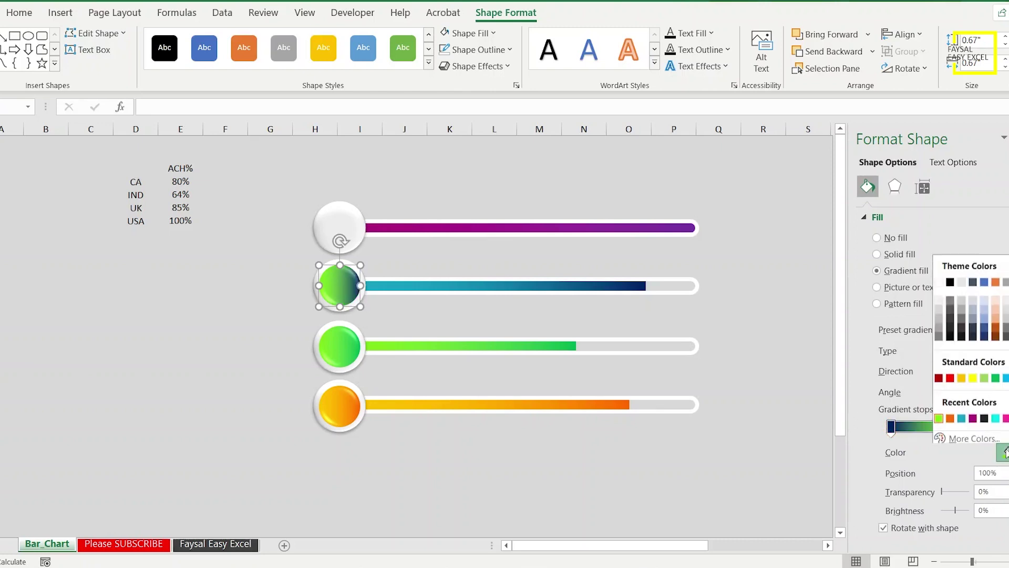
left_click(962, 415)
- Place a purple-to-magenta gradient copy of the circle on the top purple badge
left_click_drag(344, 288, 341, 232)
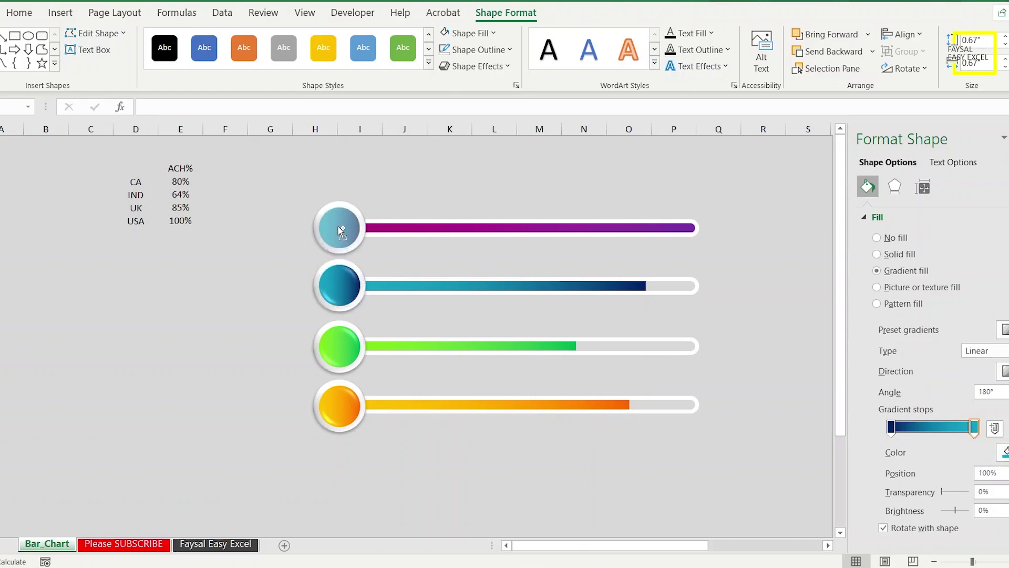
left_click_drag(341, 229, 339, 227)
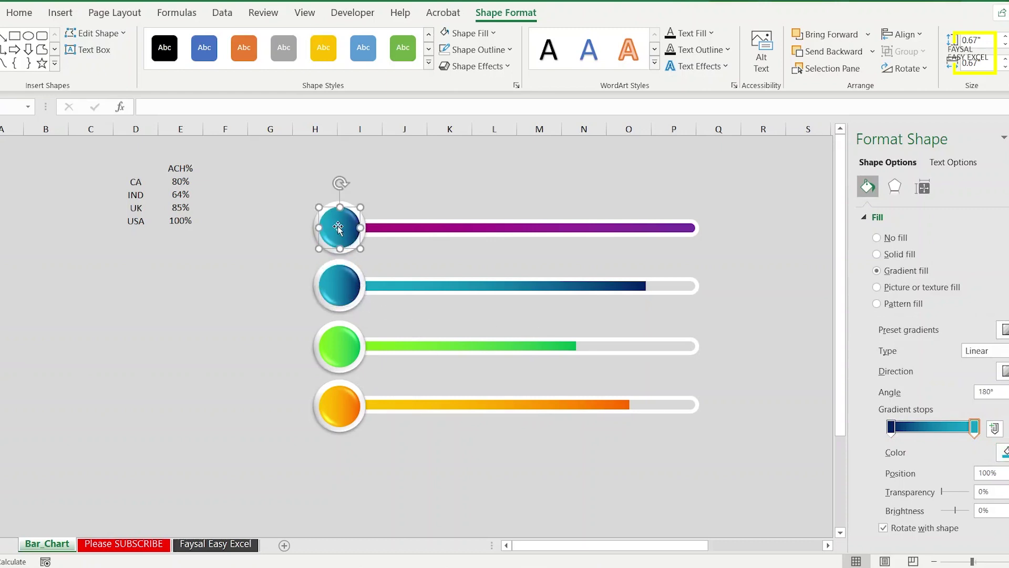
left_click(891, 427)
left_click(1005, 453)
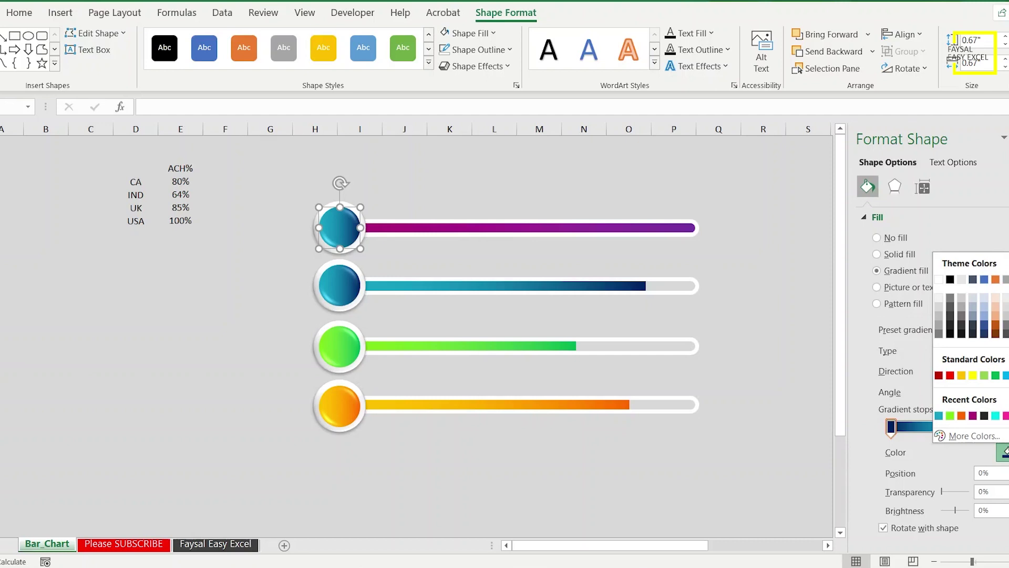
left_click(973, 416)
left_click(975, 427)
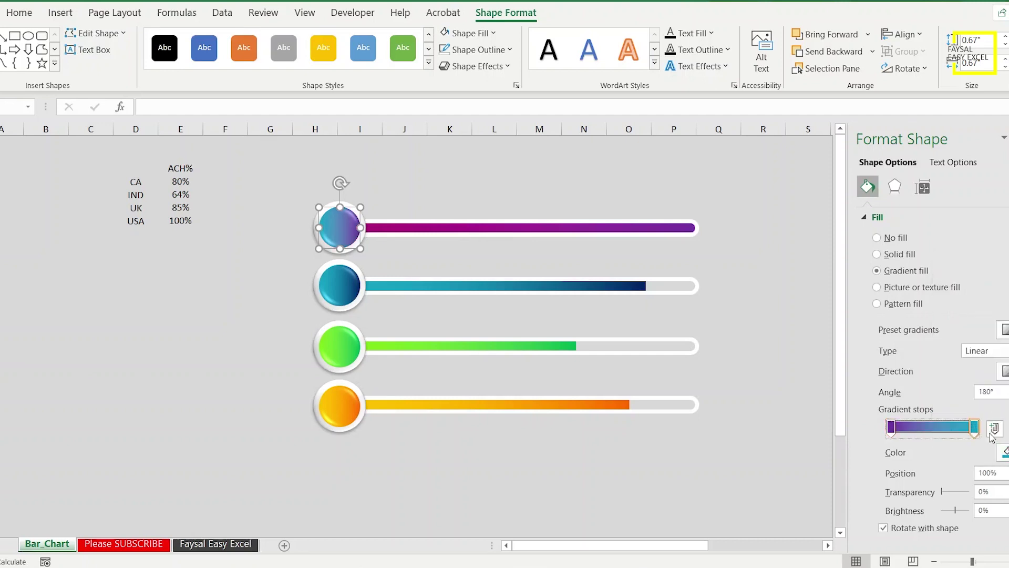
left_click(1003, 452)
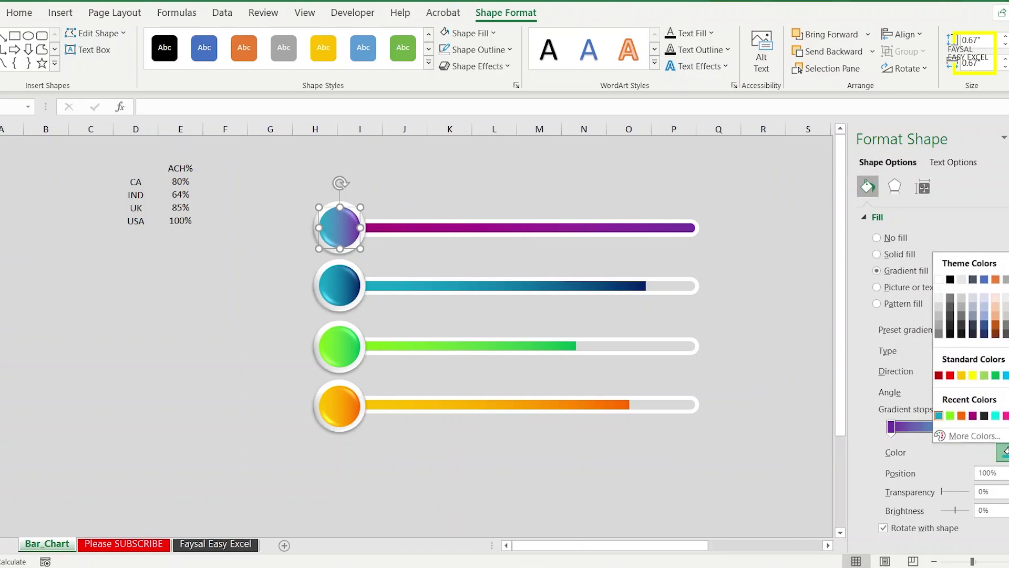
left_click(973, 416)
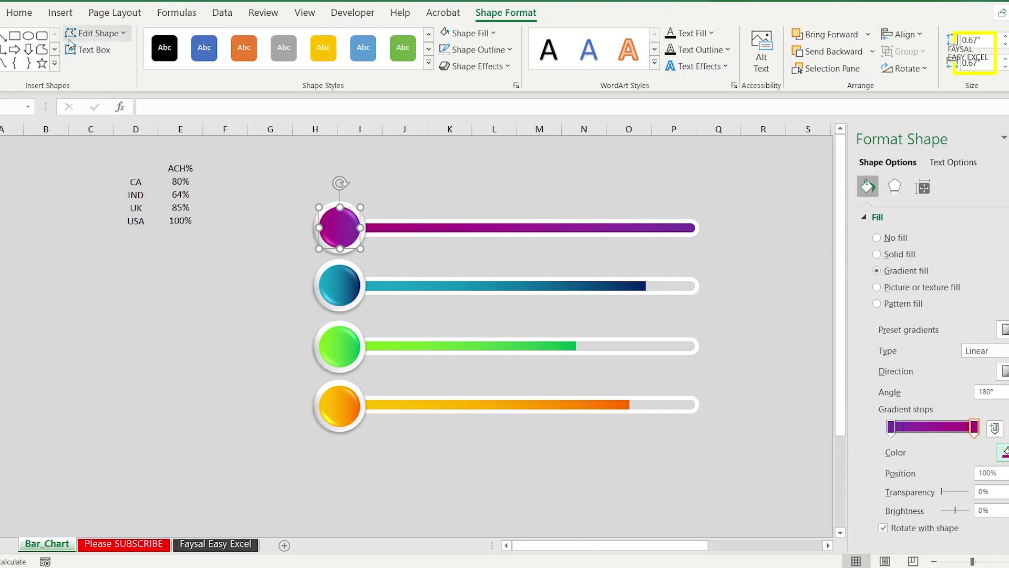
left_click(66, 17)
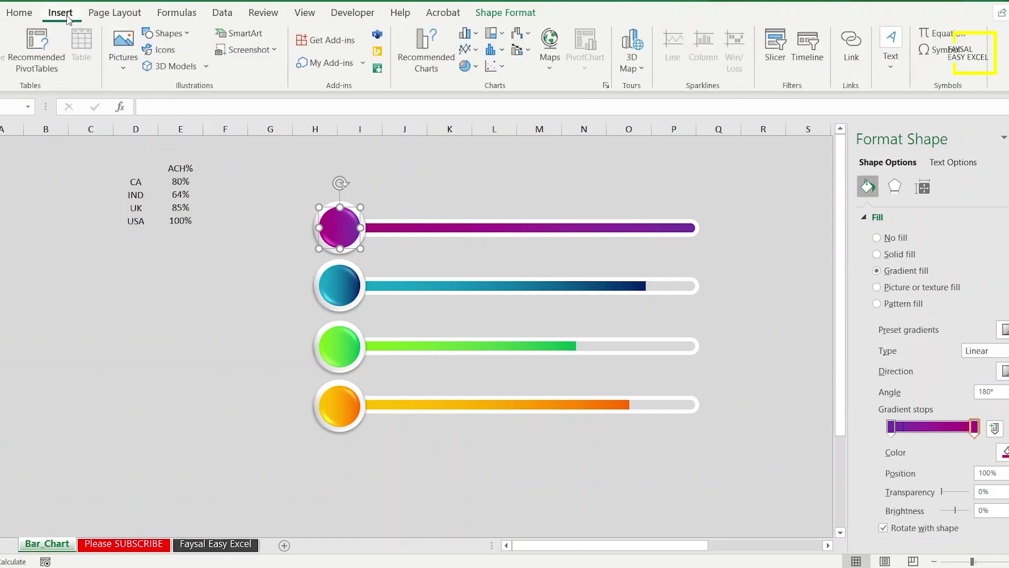
- Draw a text box beside the ACH% data with centred, middle-aligned Bahnschrift Condensed text
left_click(190, 41)
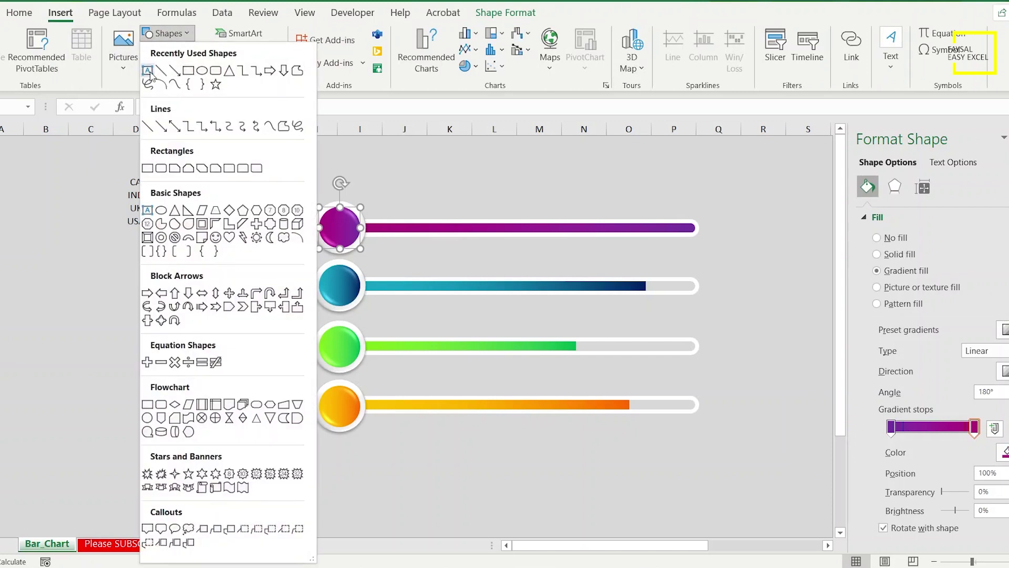
left_click(152, 77)
left_click_drag(221, 188, 294, 213)
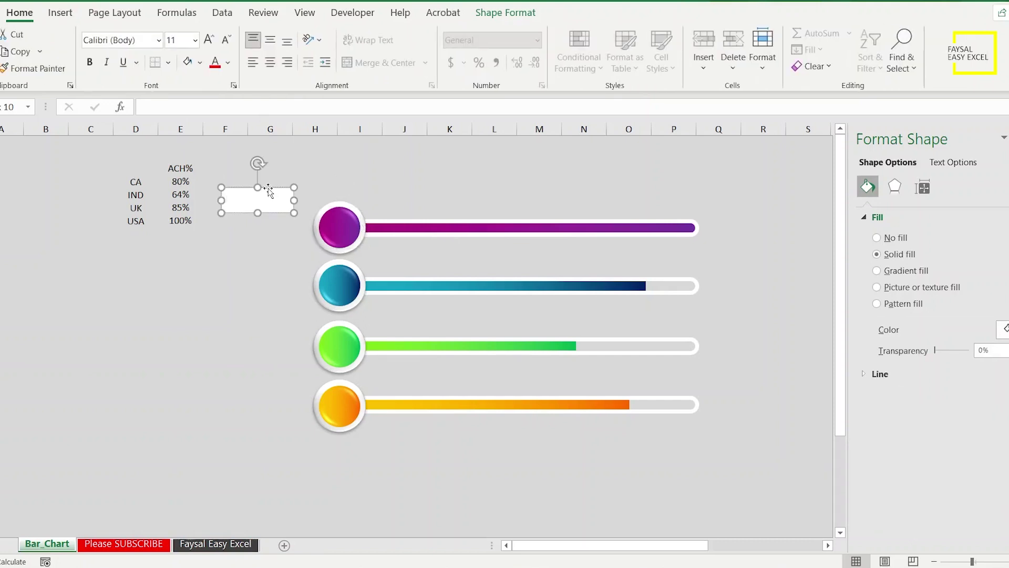
left_click(271, 64)
left_click(270, 39)
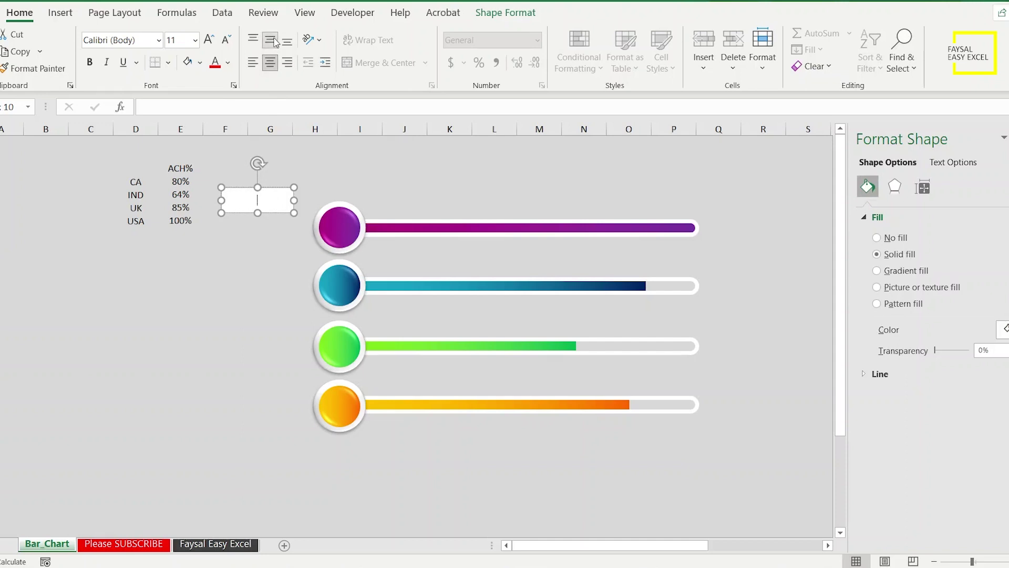
left_click(159, 40)
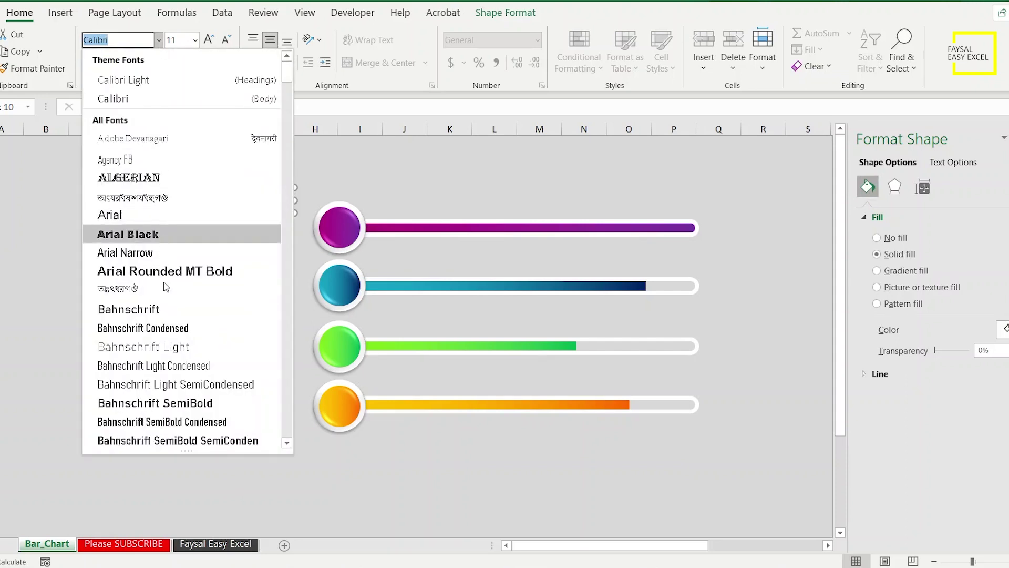
left_click(158, 326)
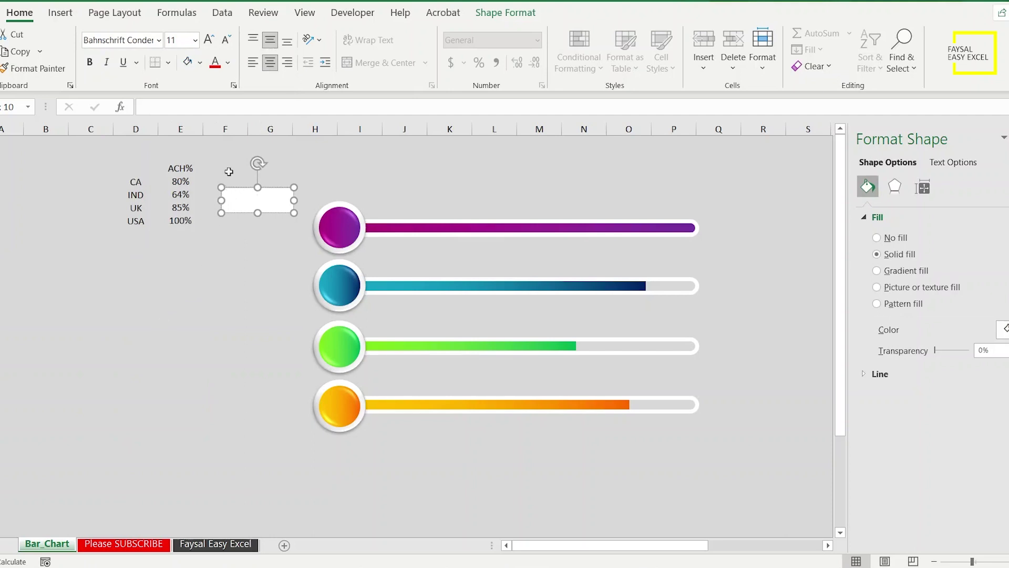
left_click(495, 15)
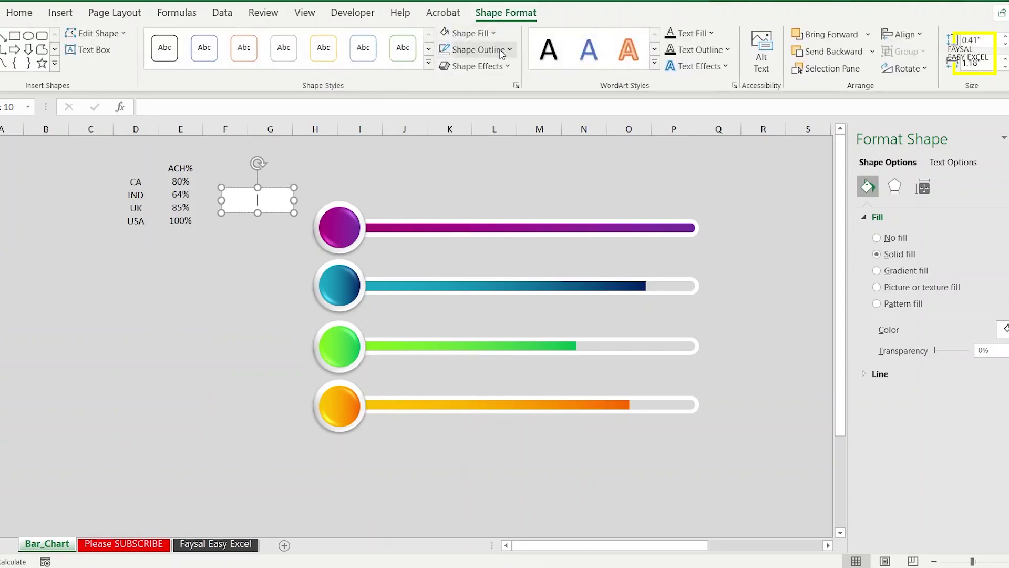
- Set the text box to No Outline and No Fill, and begin linking it to cell E7
left_click(502, 53)
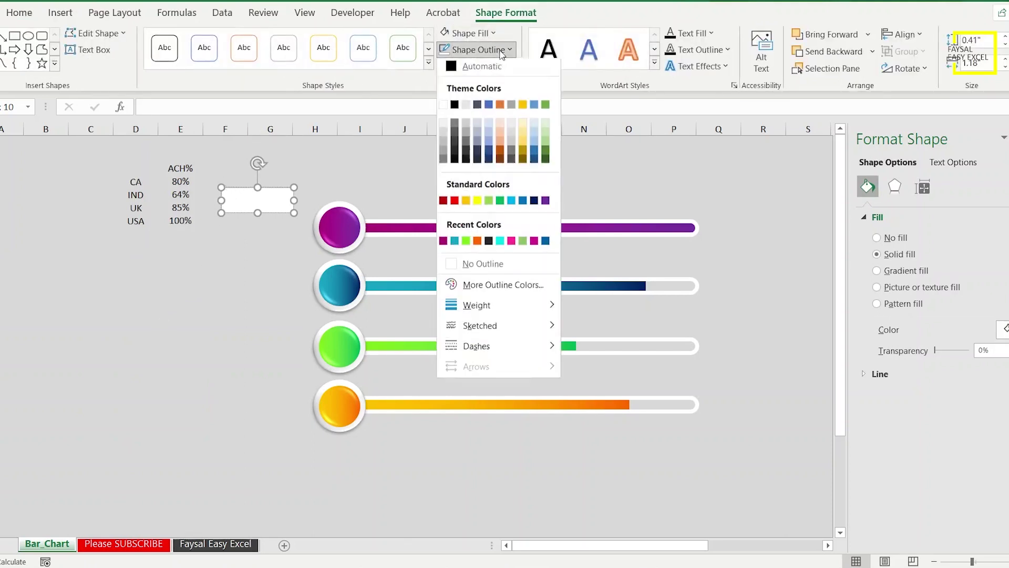
left_click(510, 267)
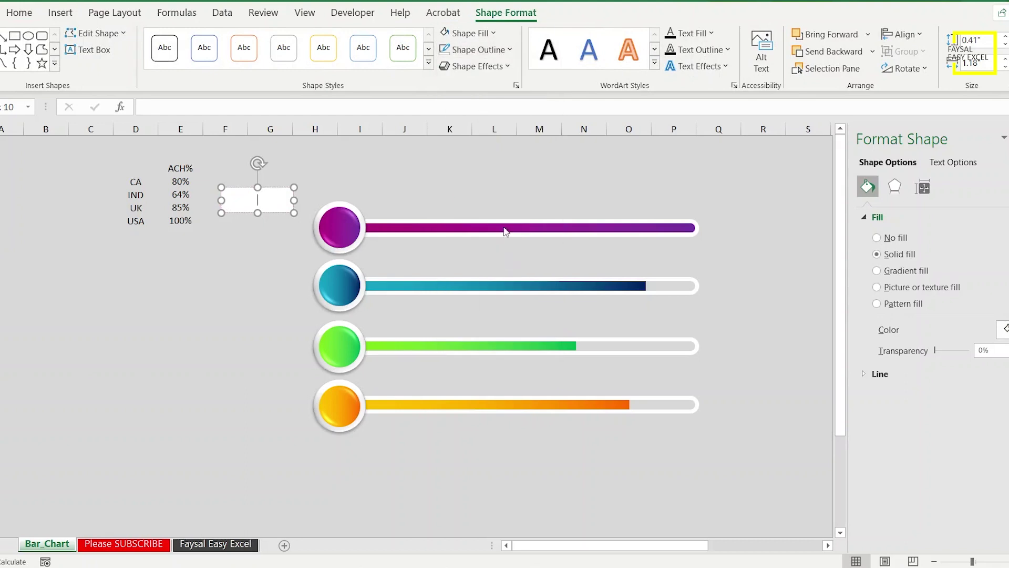
left_click(482, 35)
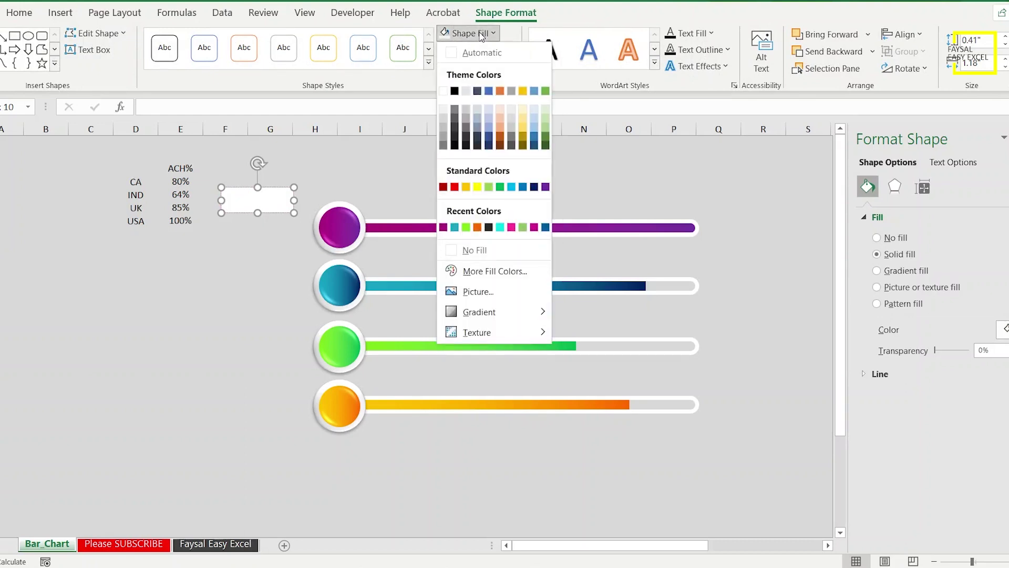
left_click(494, 255)
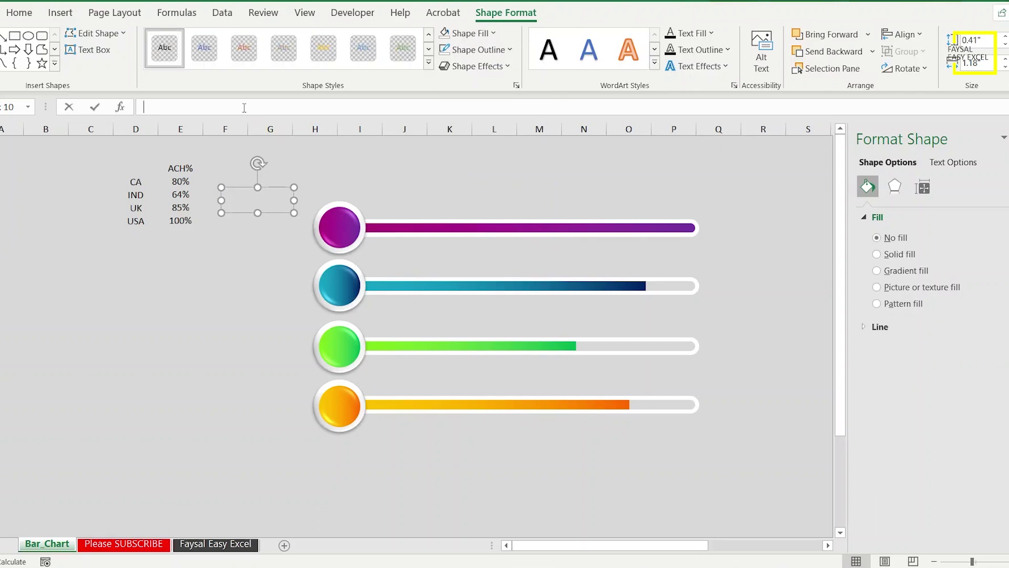
type("=")
left_click(188, 220)
- Confirm the E7 link and move the white-text 100% label onto the purple badge
key("Return")
left_click_drag(285, 194, 357, 214)
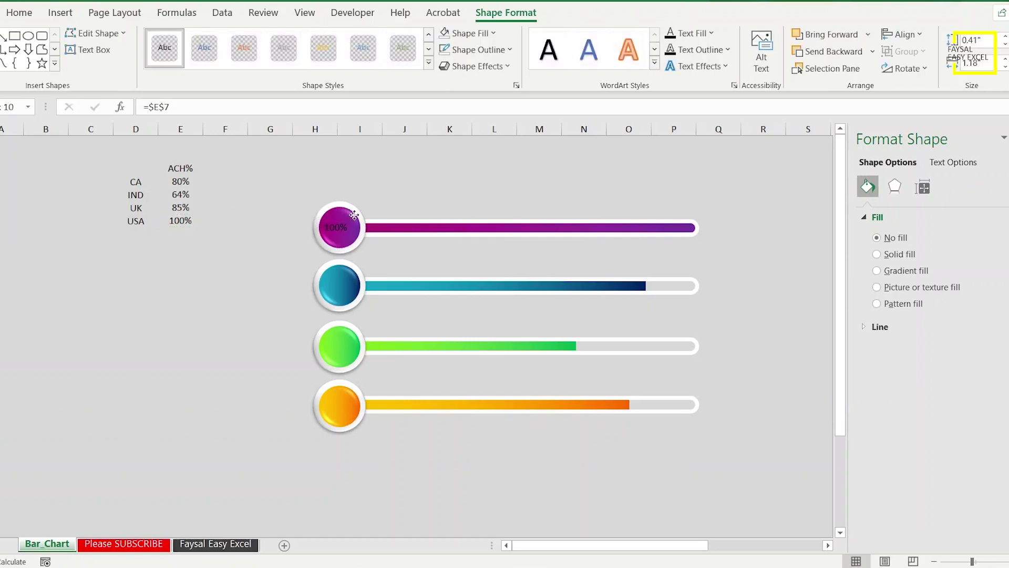
left_click(356, 214)
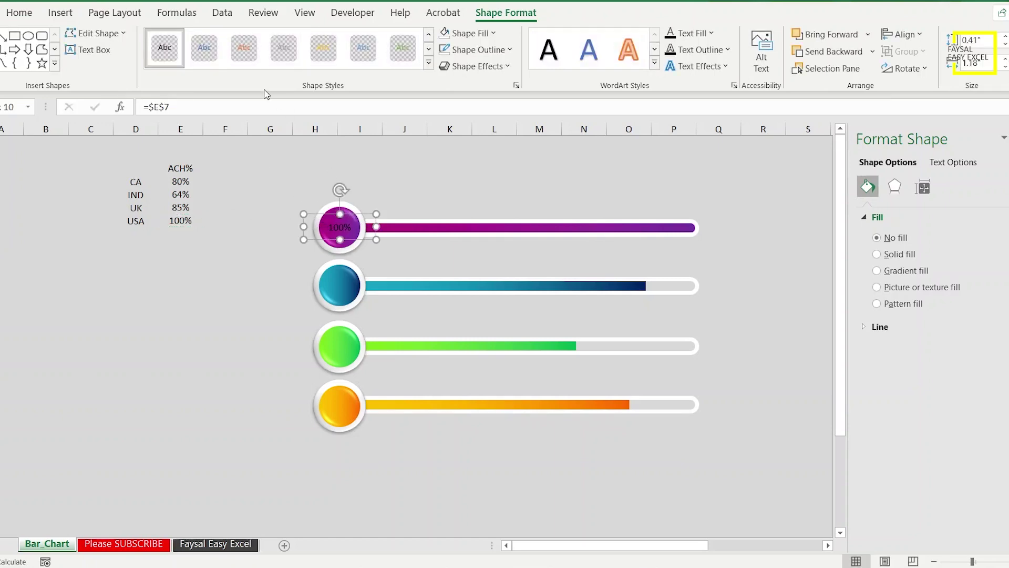
left_click(30, 16)
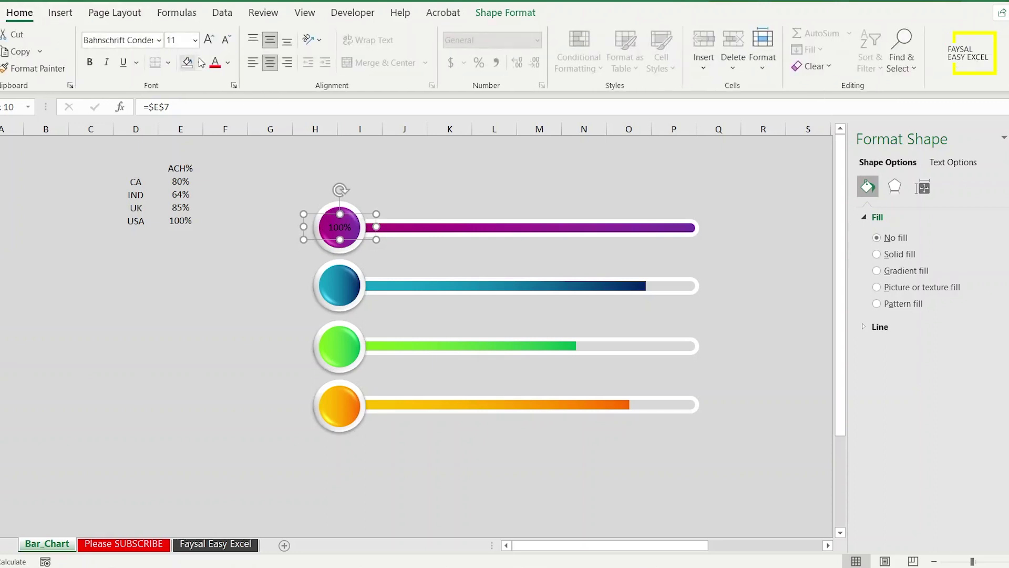
left_click(229, 64)
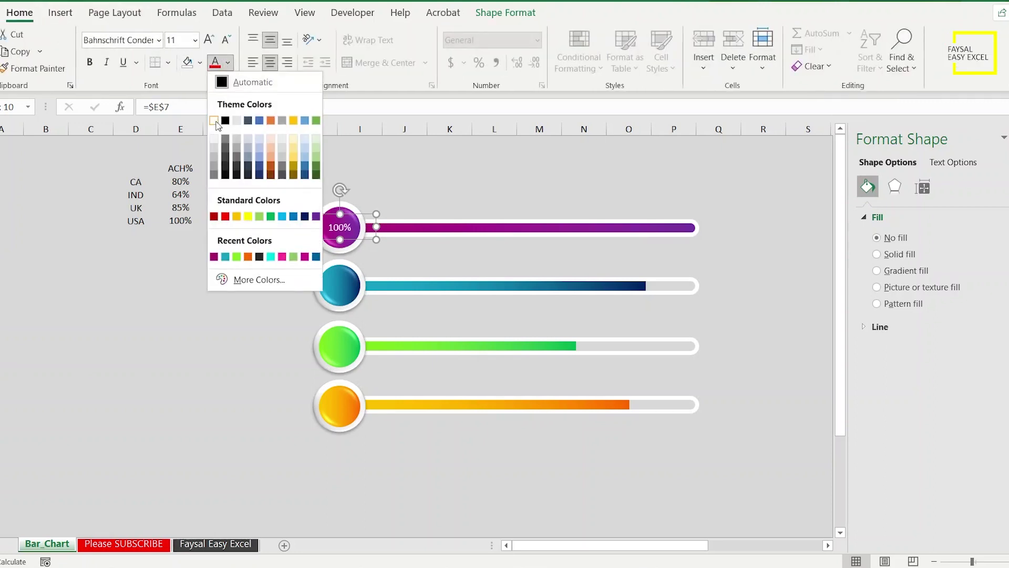
left_click(215, 120)
left_click(215, 67)
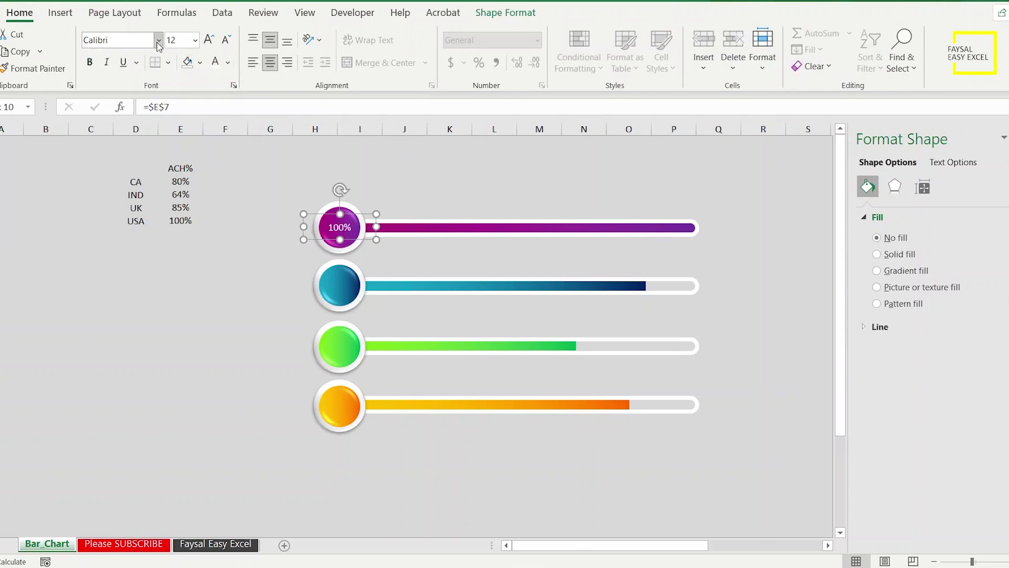
- Set the label in Bahnschrift and enlarge it to 16 pt
left_click(158, 40)
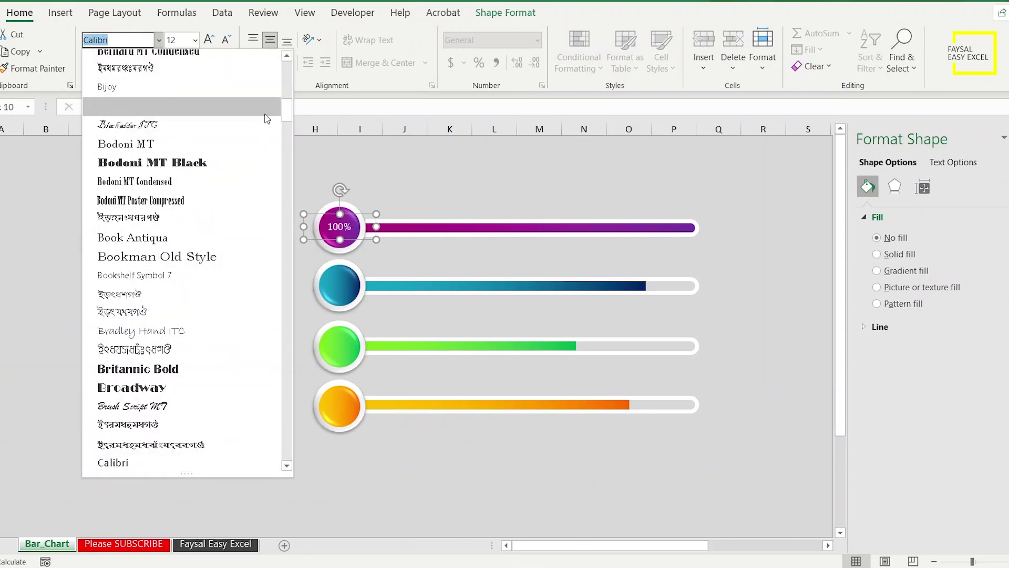
left_click_drag(286, 114, 286, 73)
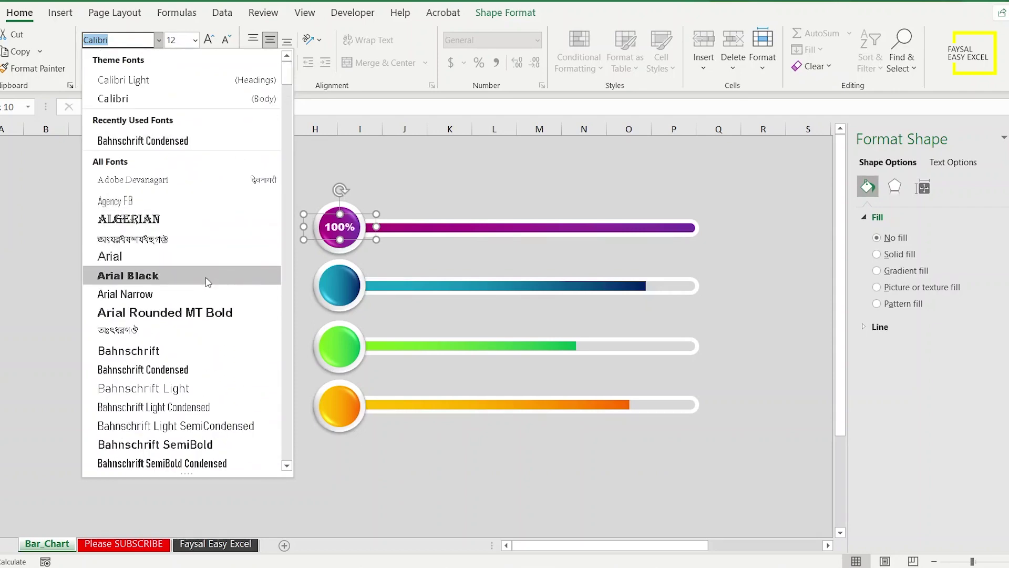
left_click(197, 351)
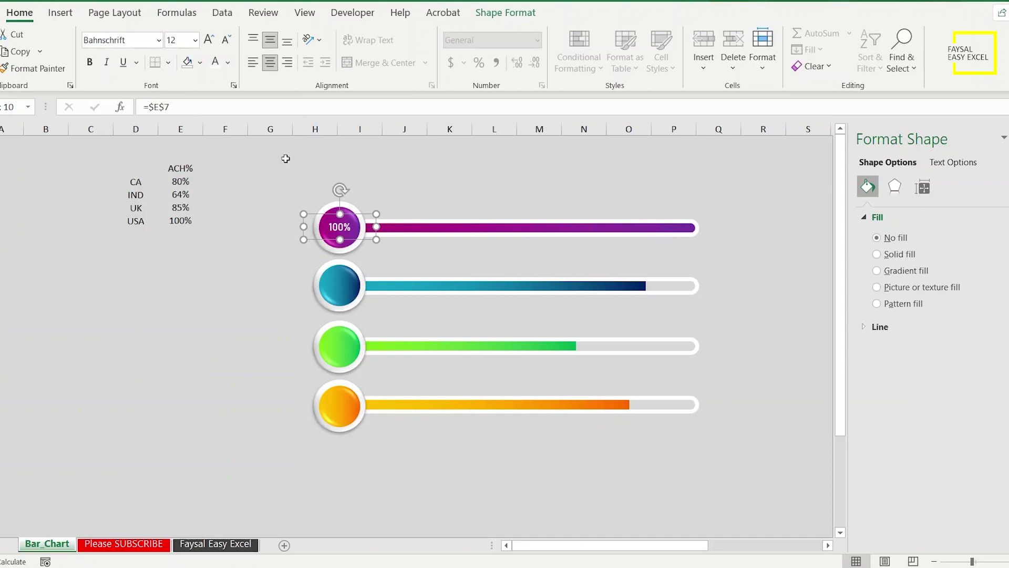
left_click(209, 40)
- Enlarge the 100% label to size 16 and copy it onto the blue, green and orange badges
left_click(210, 40)
left_click_drag(367, 217, 371, 340)
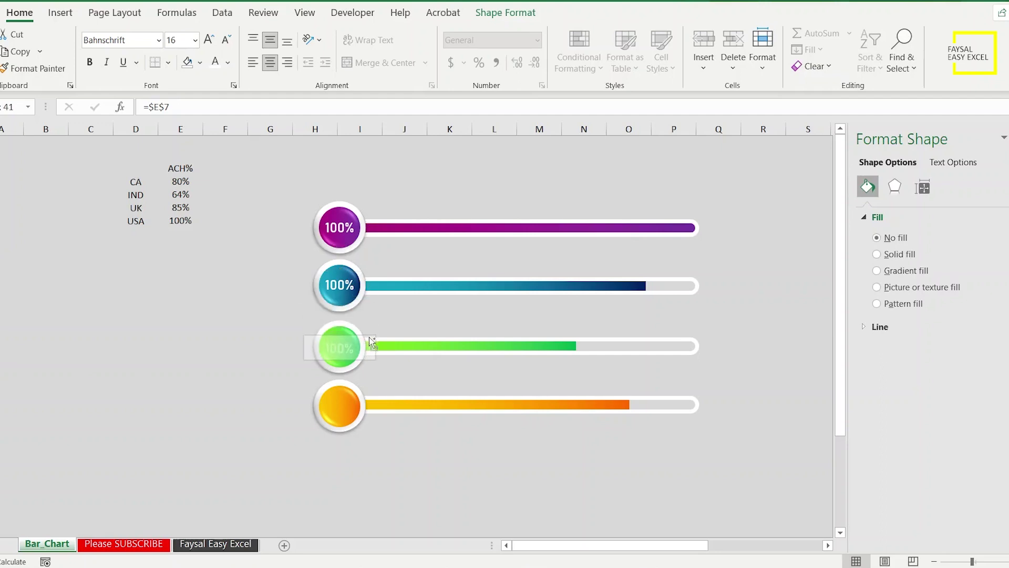
left_click_drag(372, 341, 368, 395)
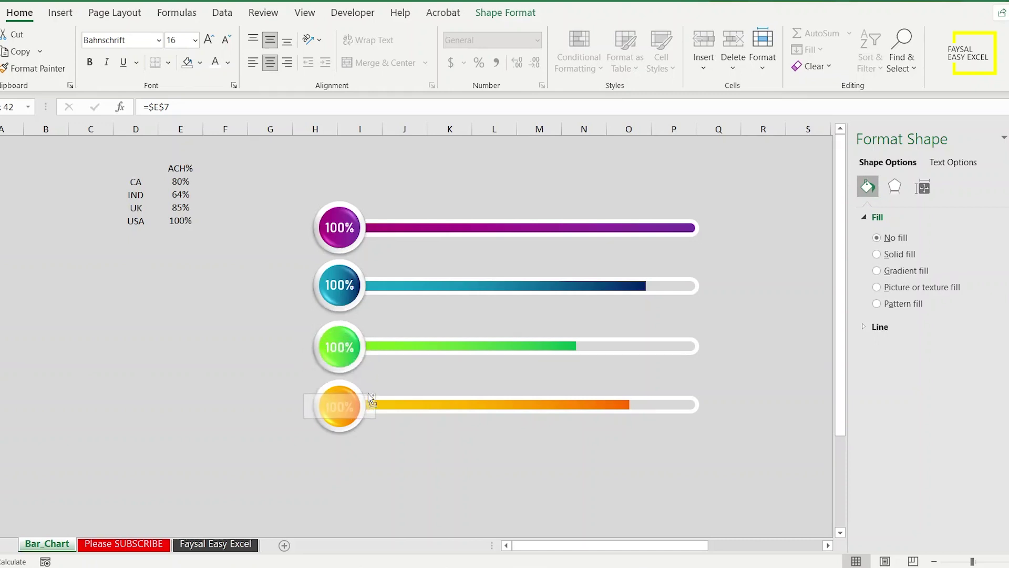
left_click_drag(369, 395, 369, 395)
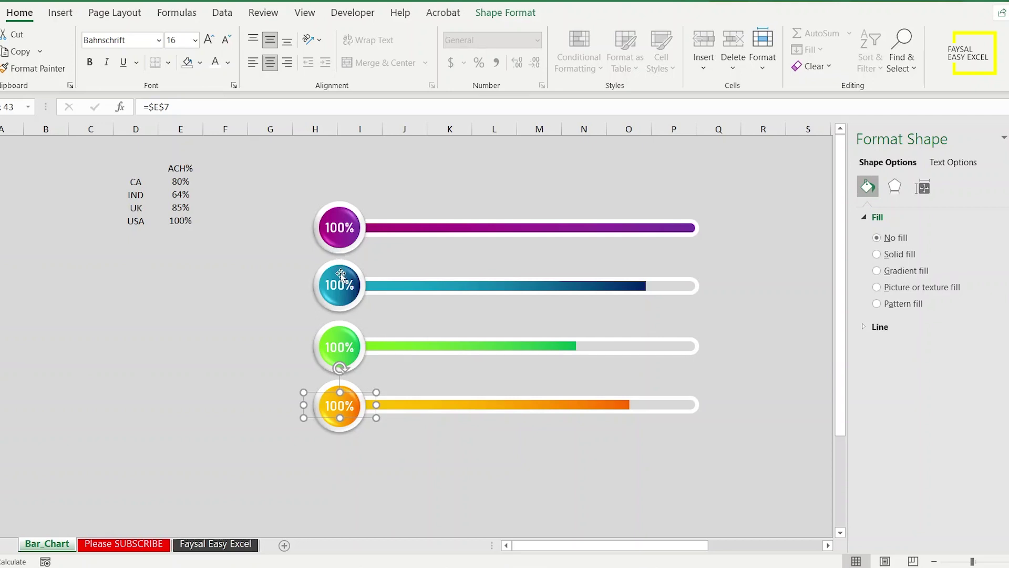
- Link the blue, green and orange badge labels to cells $E$6, $E$5 and $E$4
left_click(337, 231)
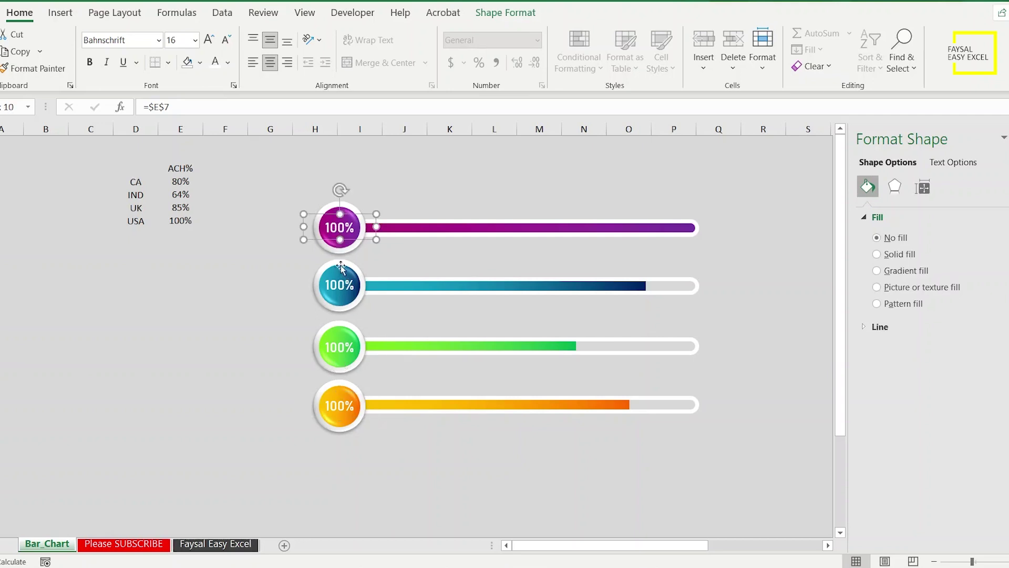
left_click(340, 281)
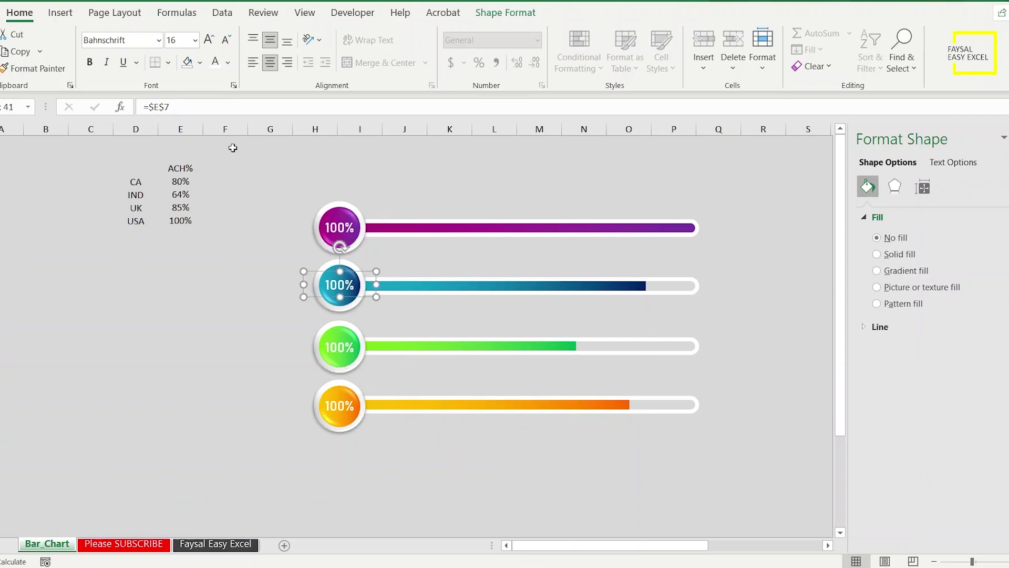
double_click(191, 107)
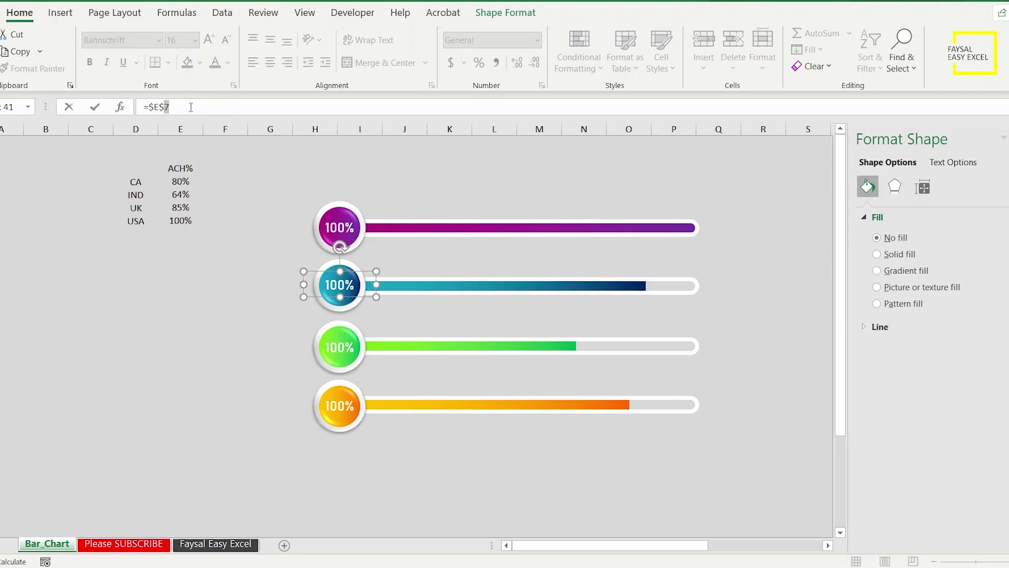
type("6")
key("Return")
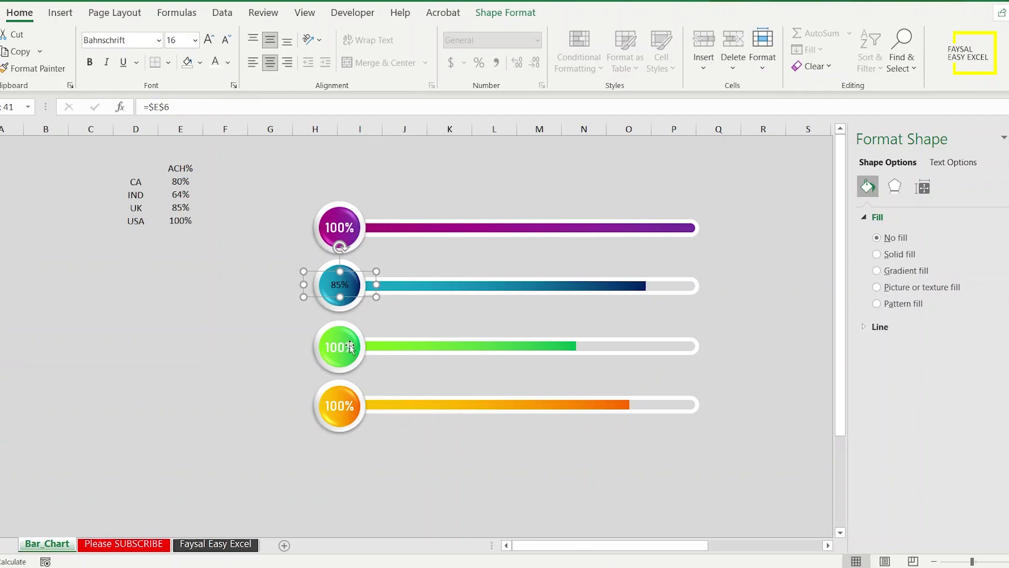
left_click(343, 351)
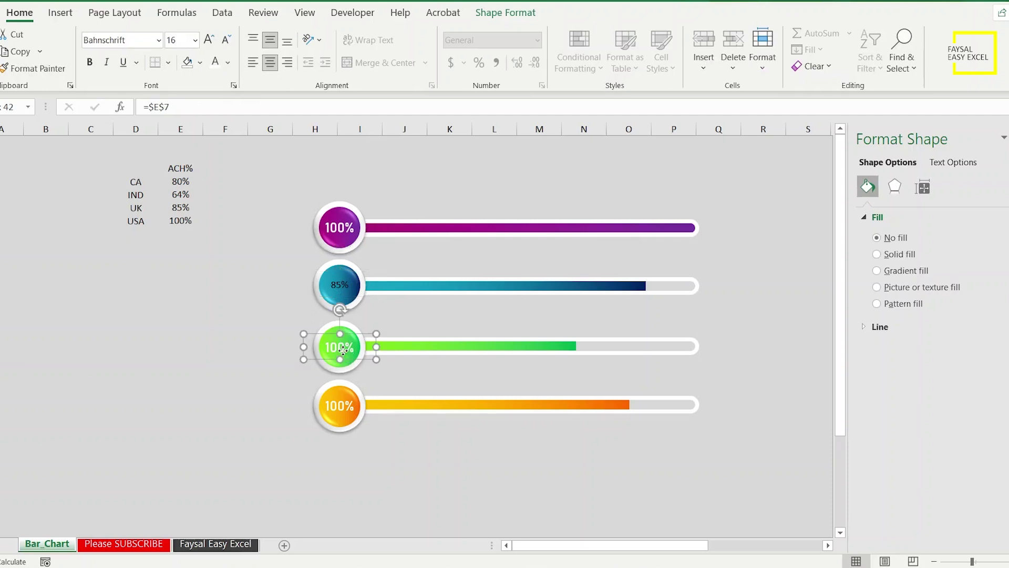
double_click(201, 109)
key("Return")
left_click(349, 414)
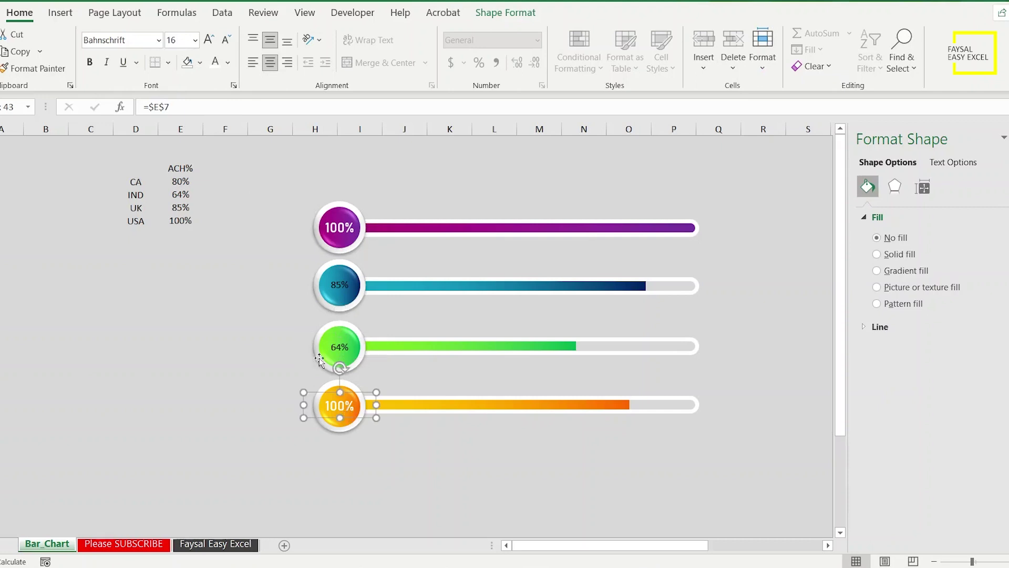
double_click(196, 109)
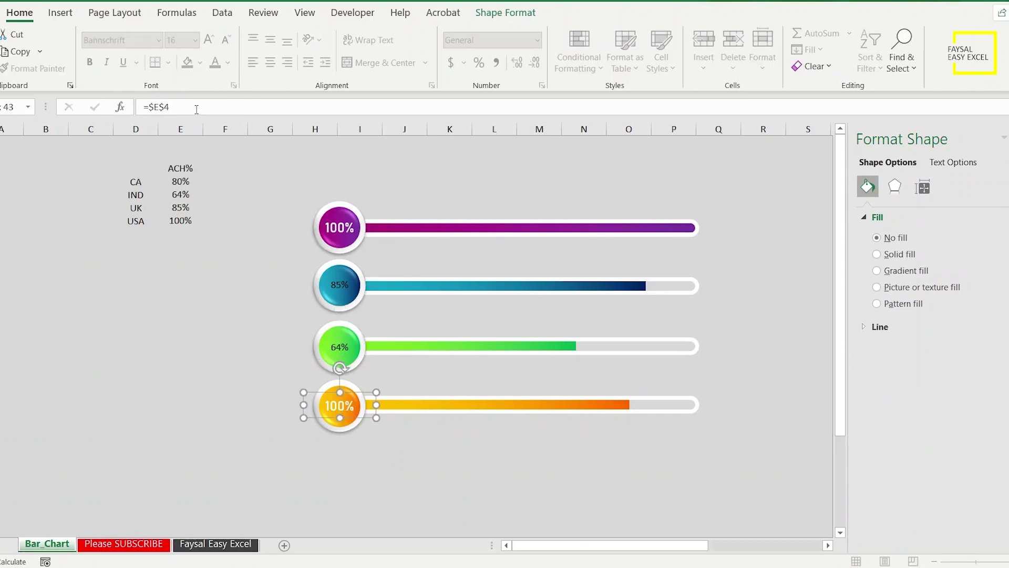
key("Return")
- Format Paint the purple label's white Bahnschrift 16 style onto the 85%, 64% and 80% labels
left_click(342, 235)
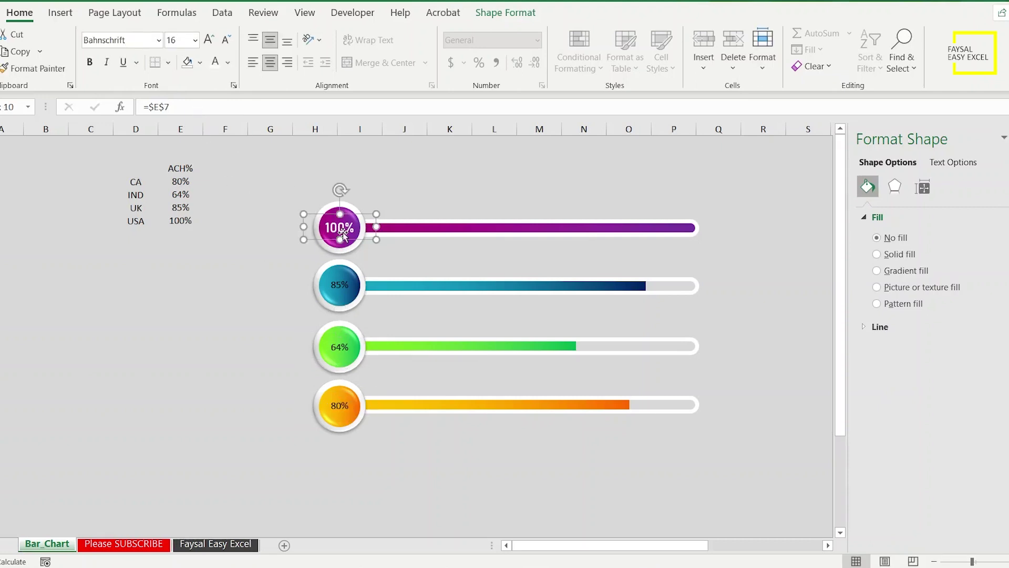
left_click(36, 68)
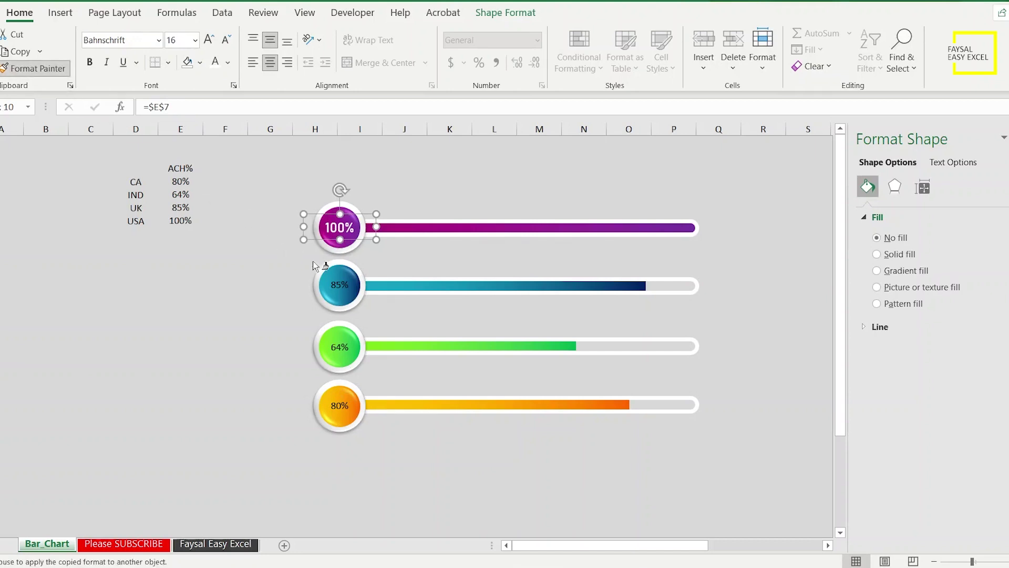
left_click(336, 284)
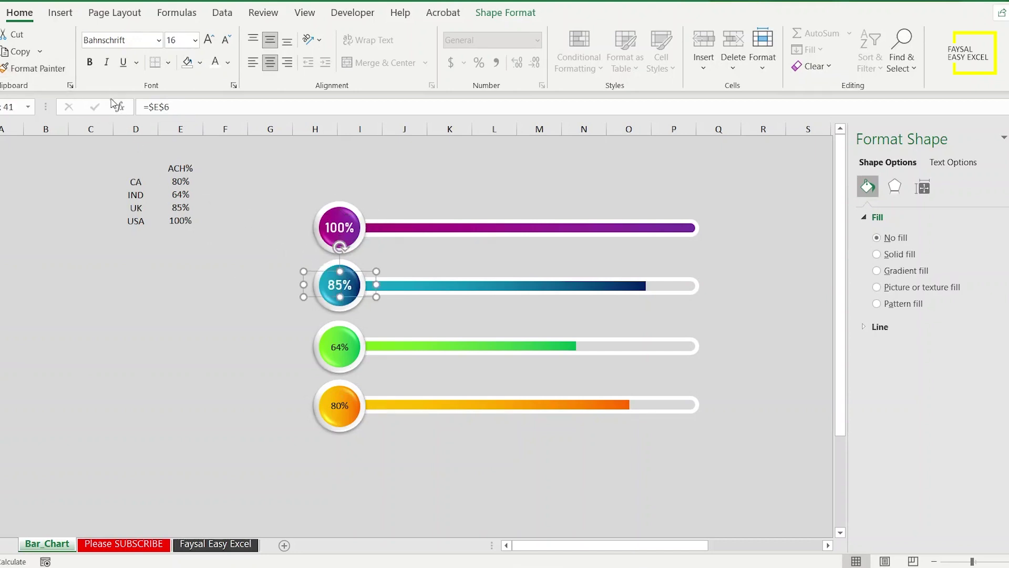
left_click(64, 70)
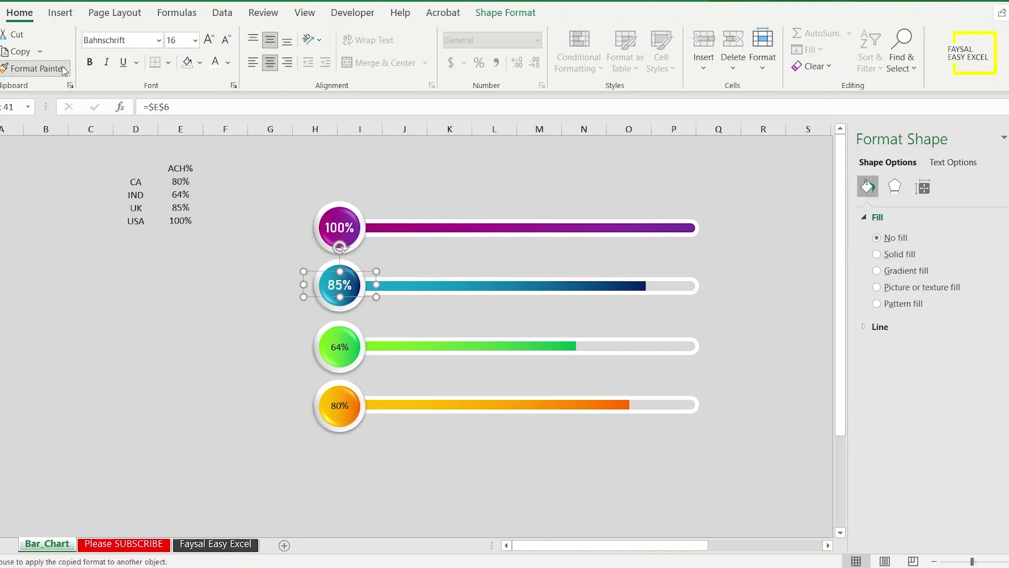
left_click(347, 349)
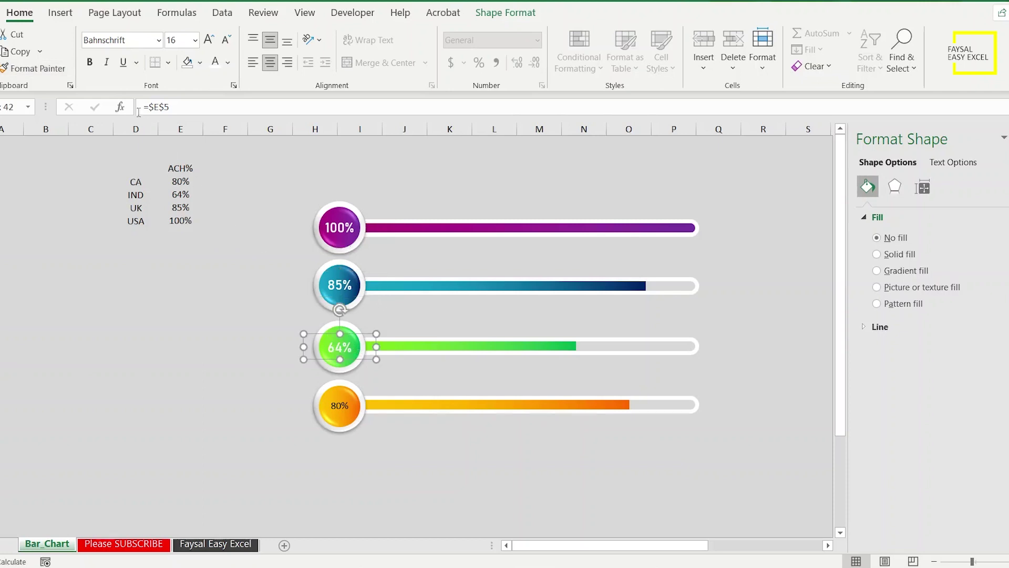
left_click(63, 74)
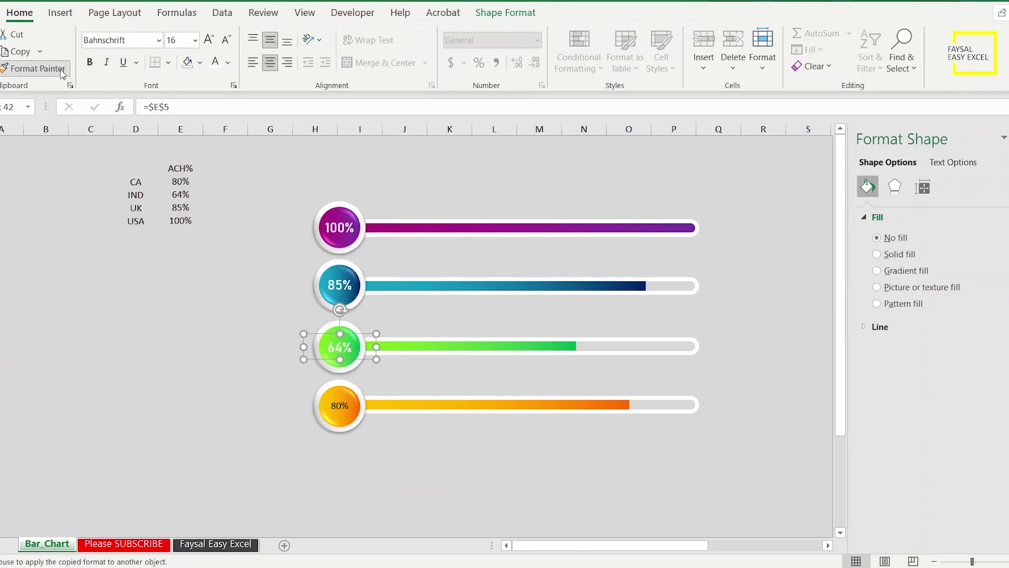
left_click(344, 414)
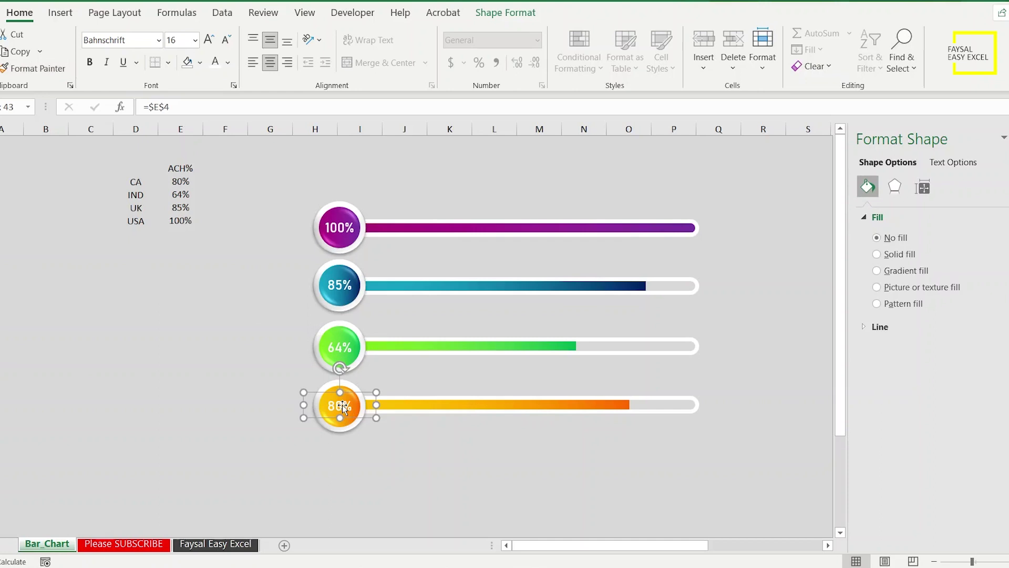
left_click(183, 364)
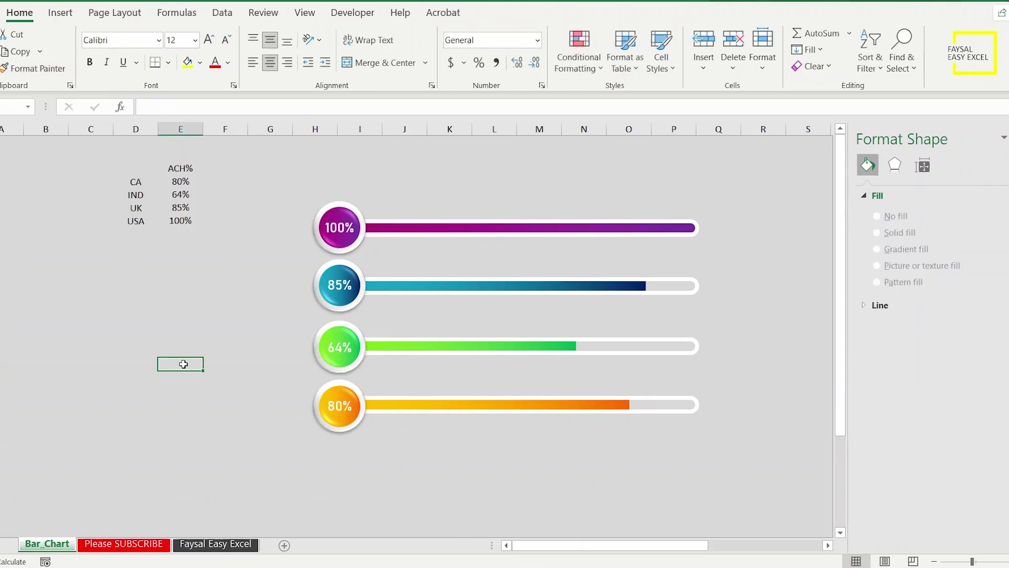
- Draw a centred text box left of the purple badge with no fill and no outline
left_click(60, 13)
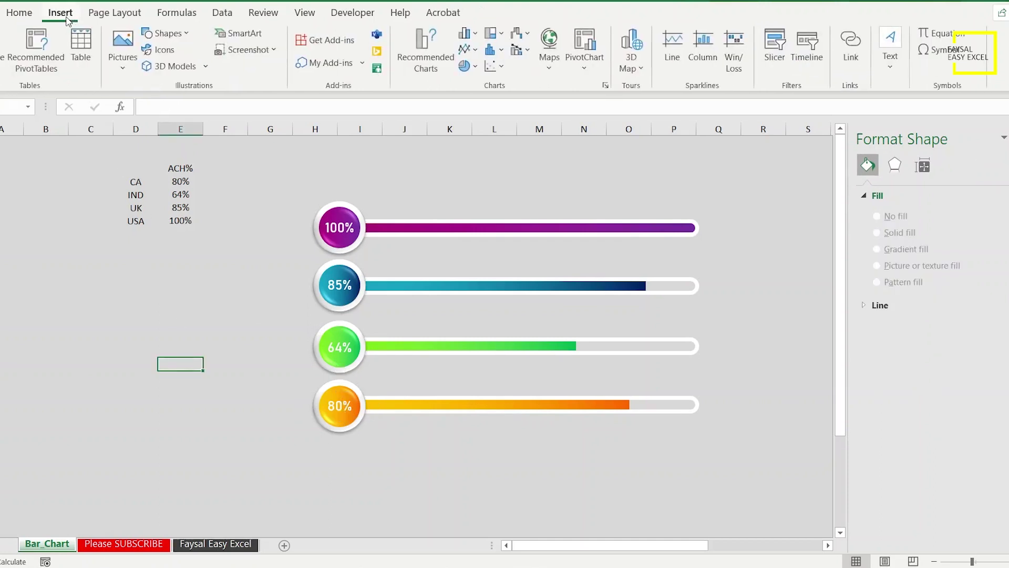
left_click(163, 34)
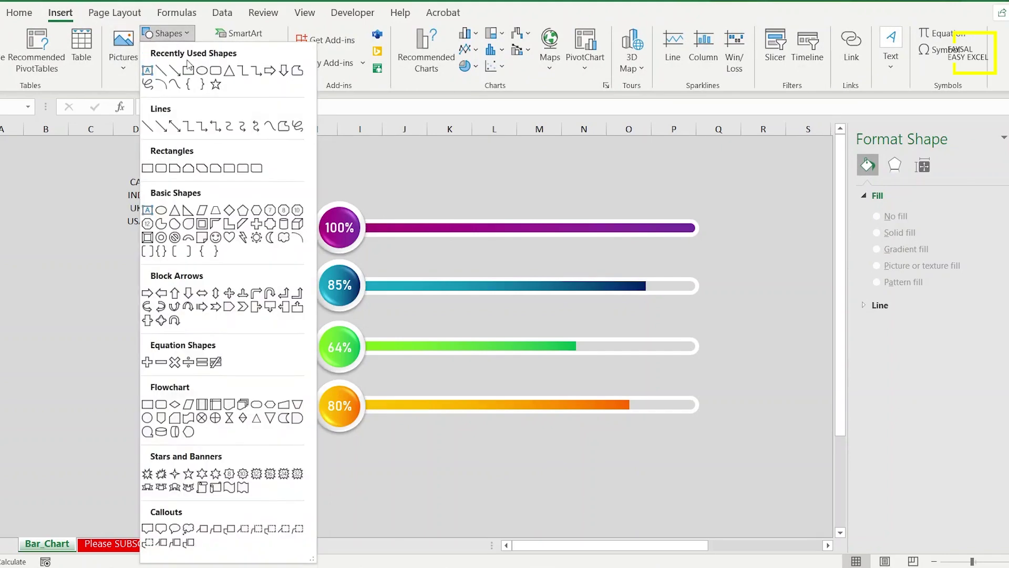
left_click(148, 71)
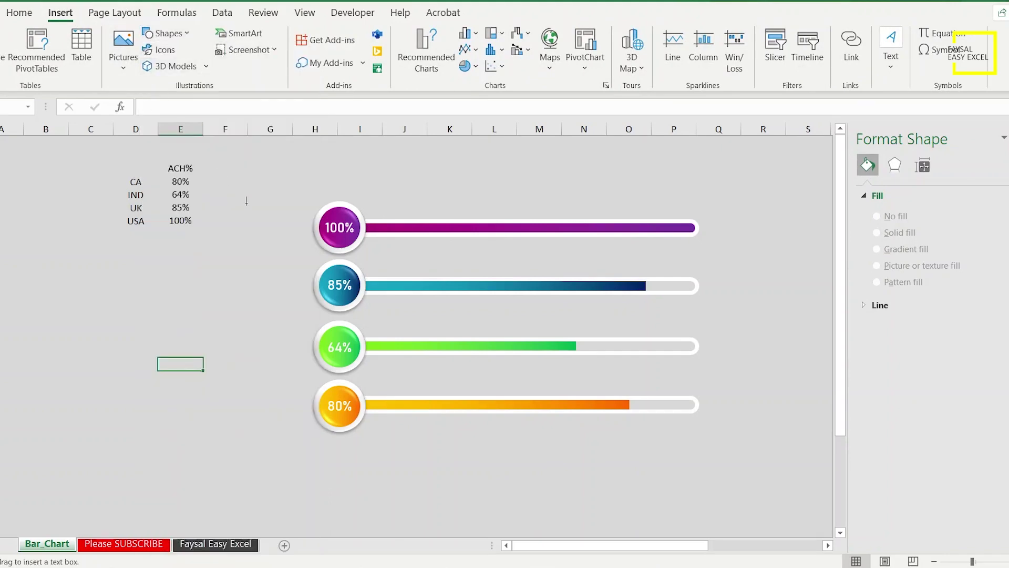
left_click_drag(250, 207, 294, 243)
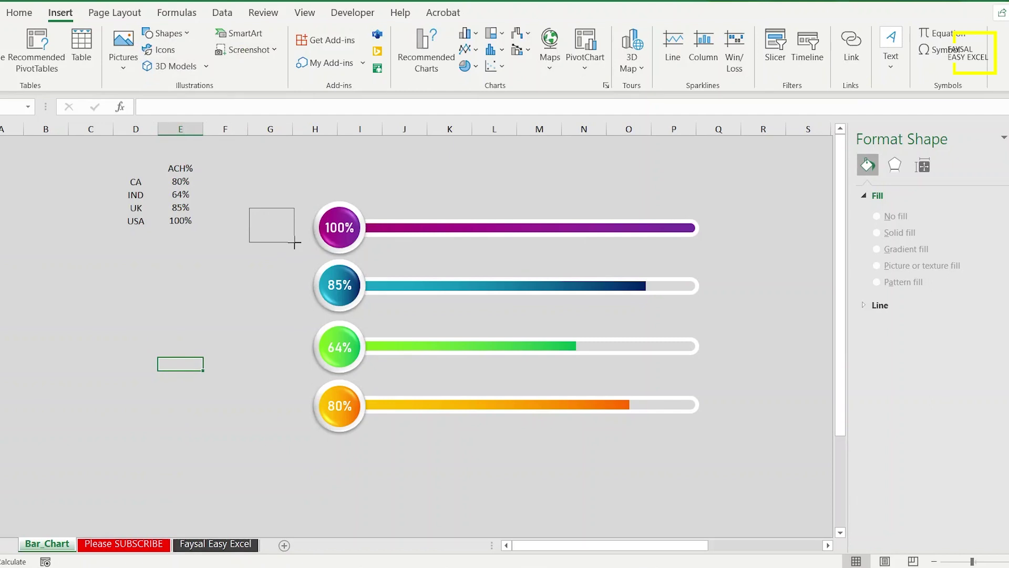
left_click(271, 62)
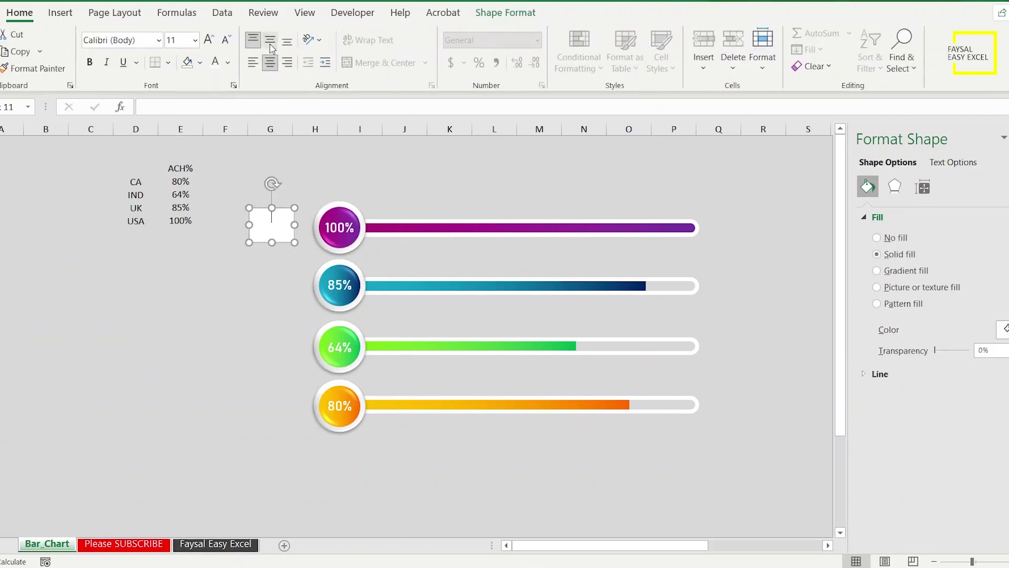
left_click(270, 39)
left_click(200, 62)
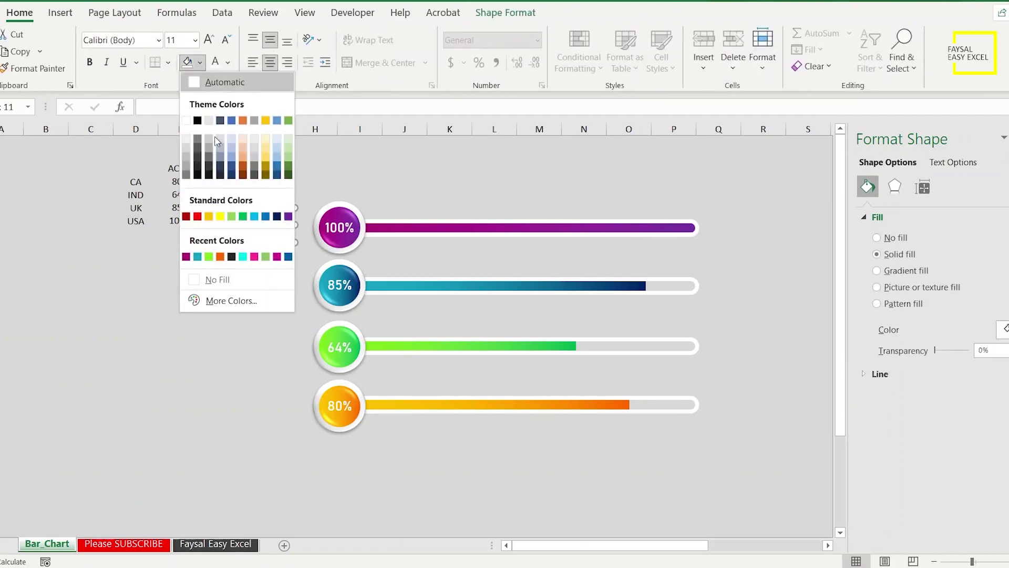
left_click(218, 278)
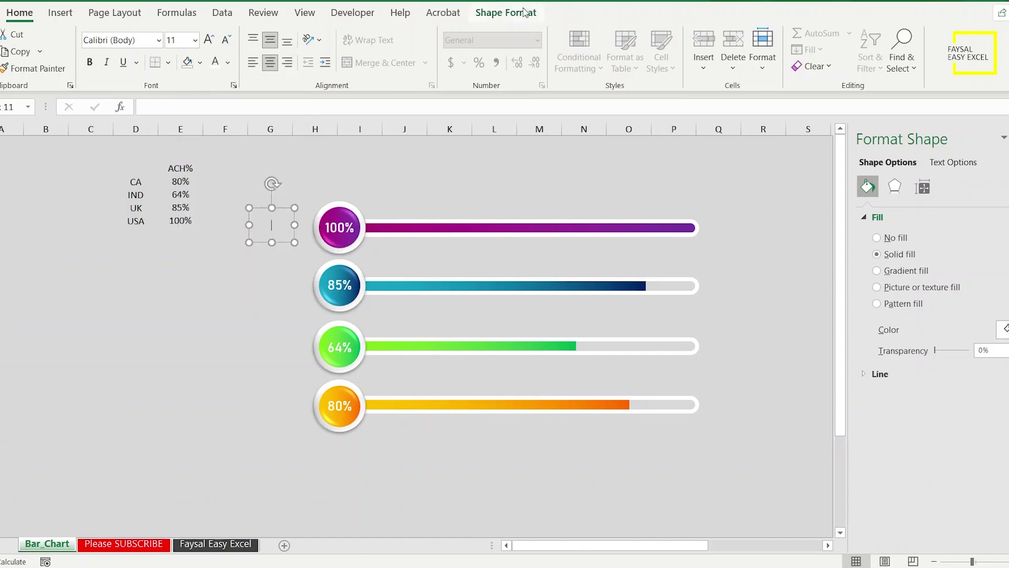
left_click(528, 11)
left_click(479, 49)
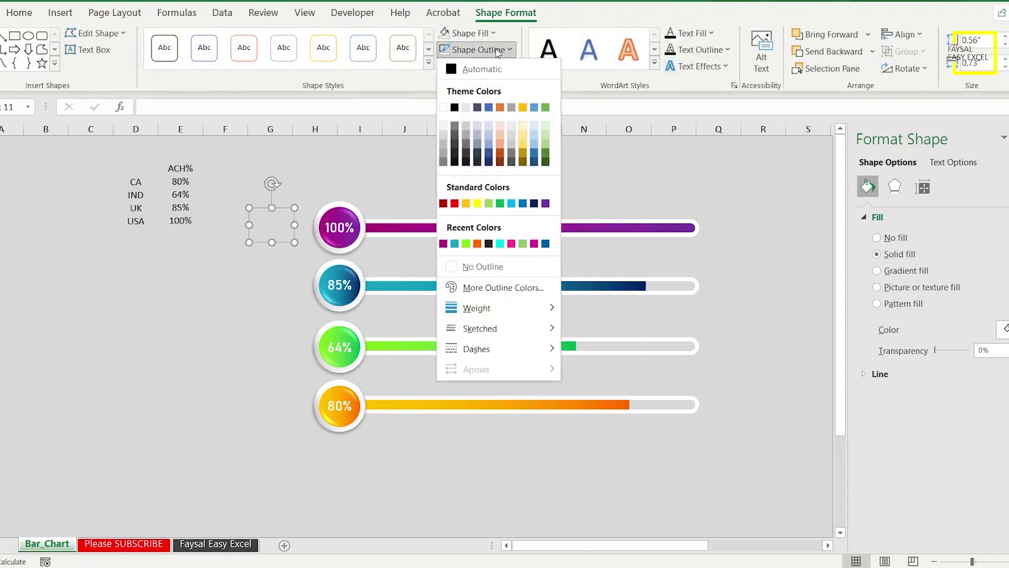
left_click(491, 267)
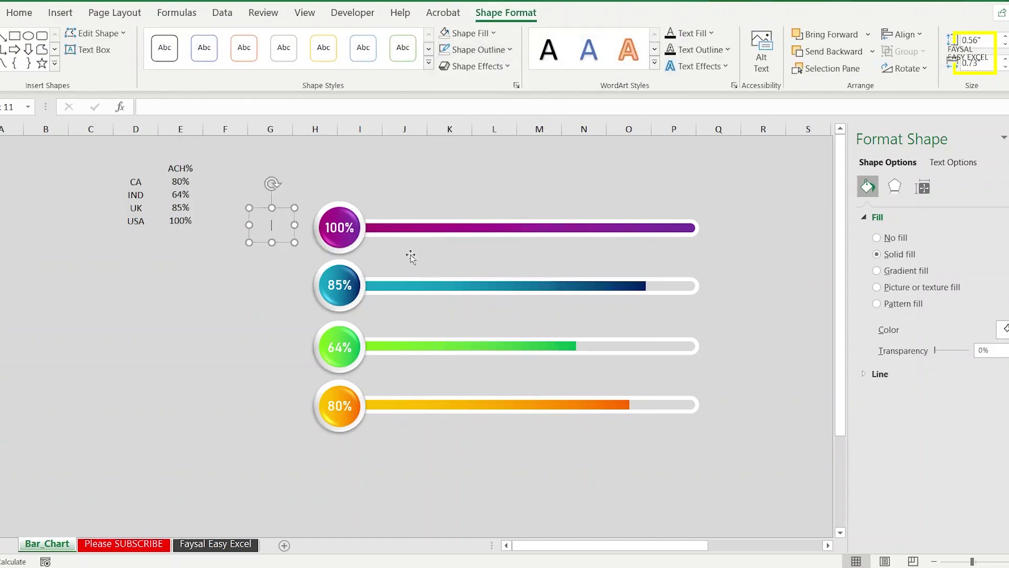
- Enter the USA label text and colour it purple
type("Y")
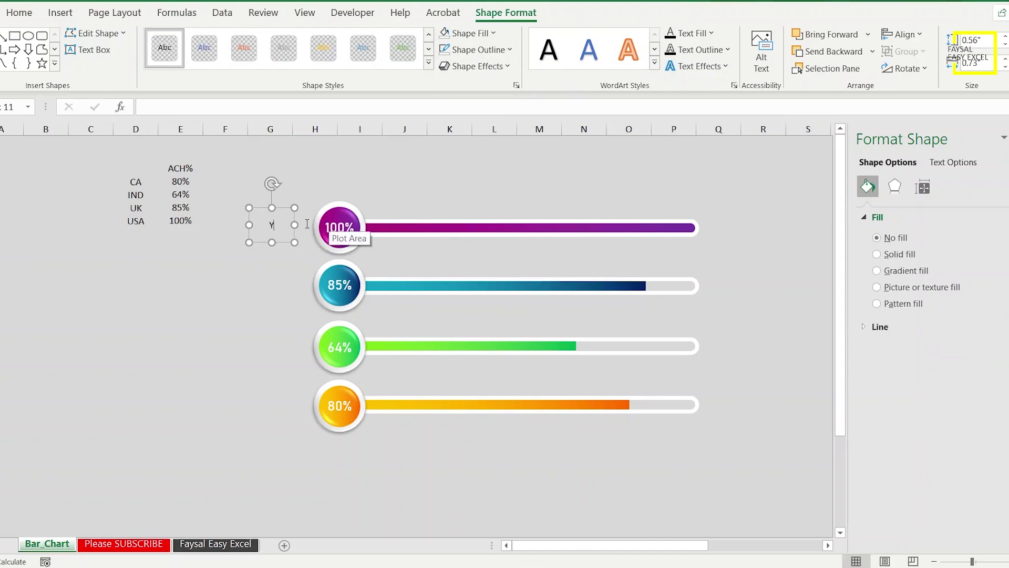
type("SA")
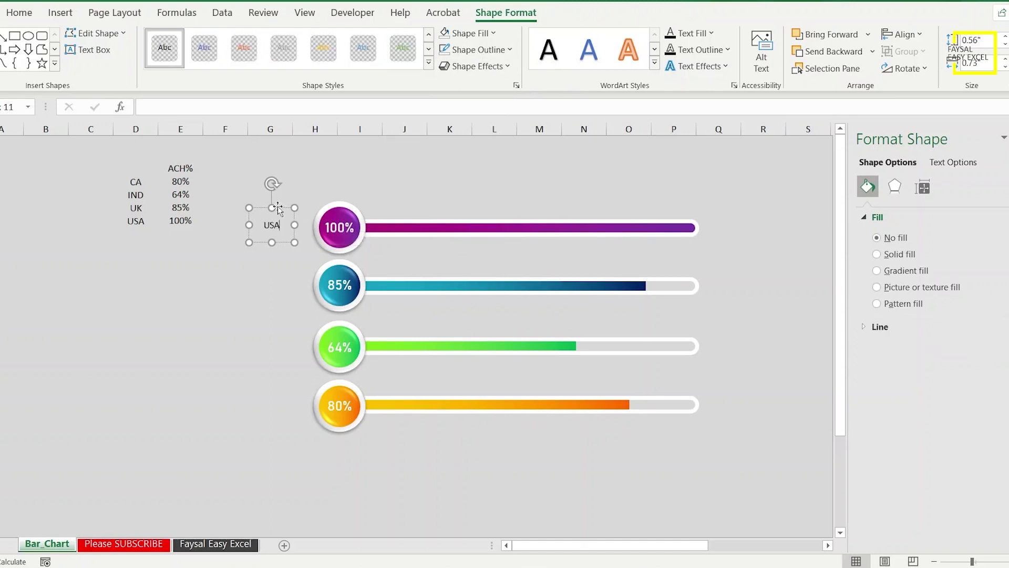
left_click(281, 209)
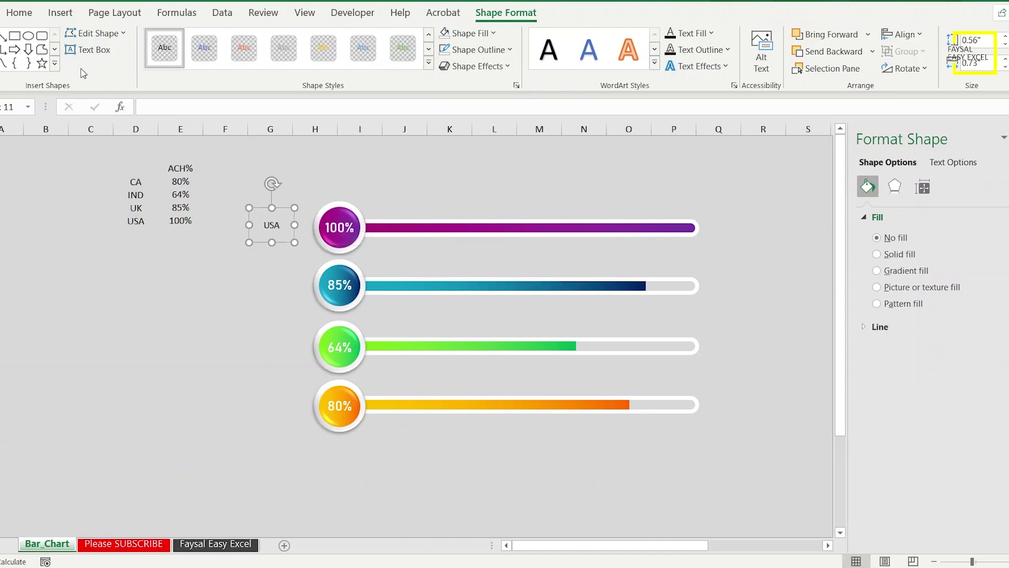
left_click(20, 12)
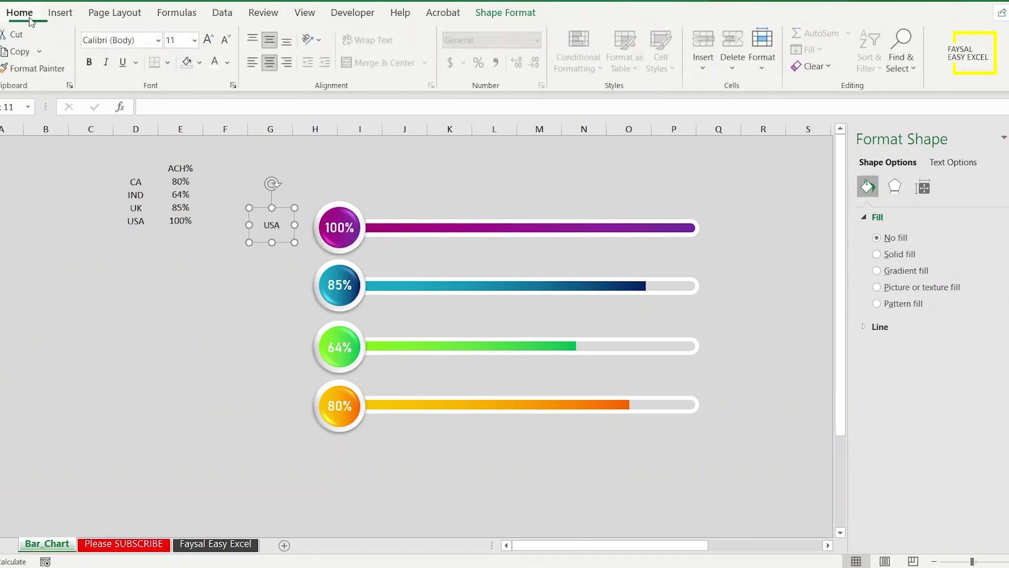
left_click(228, 62)
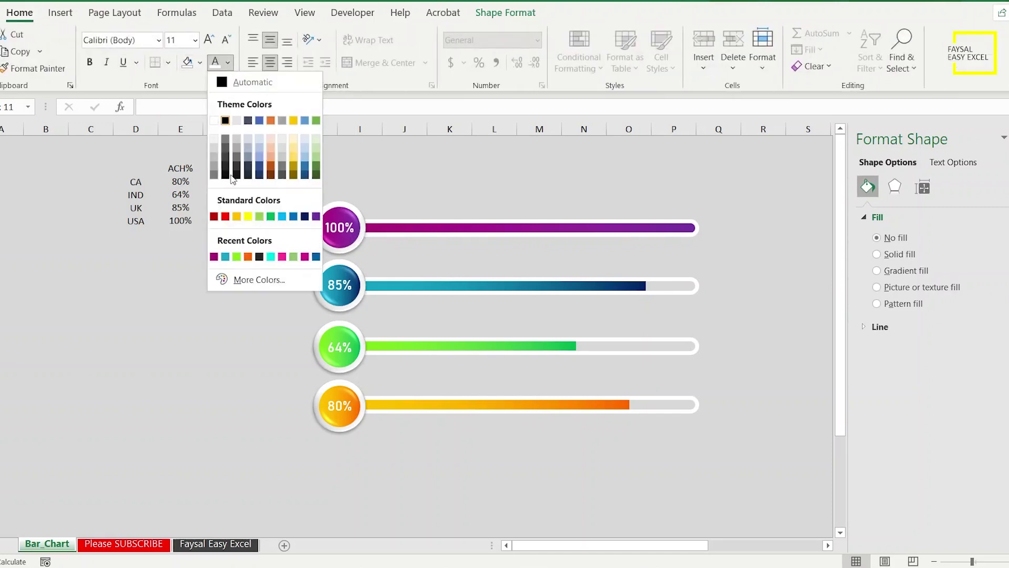
left_click(214, 256)
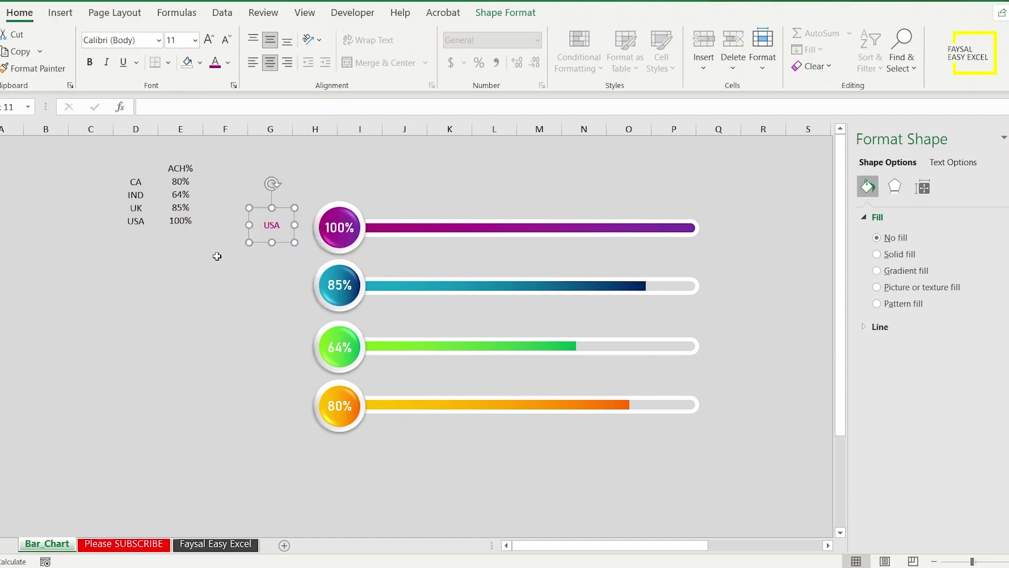
- Set the USA label in Bahnschrift and enlarge its text
left_click(209, 41)
left_click(152, 42)
left_click(159, 42)
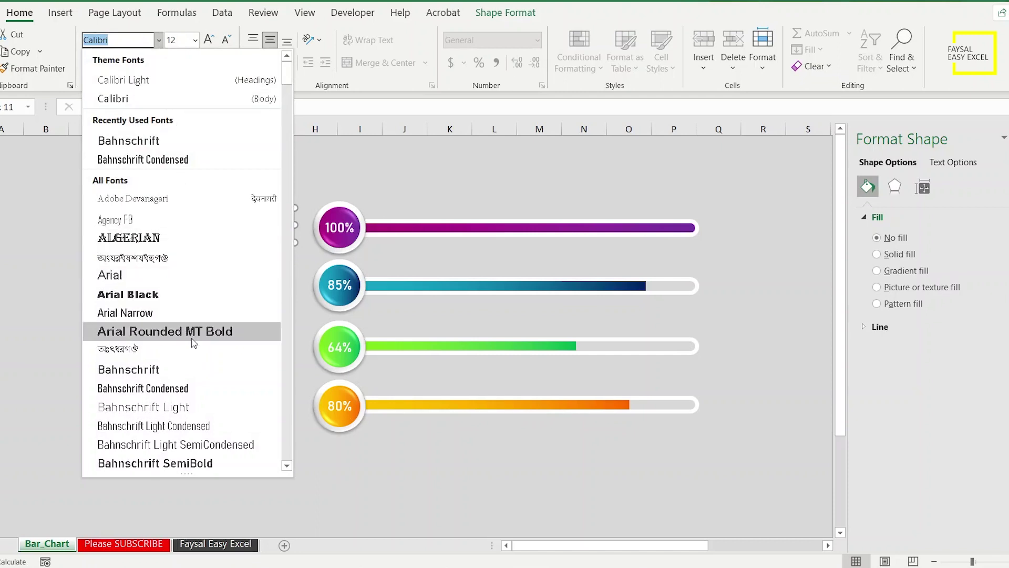
left_click(193, 371)
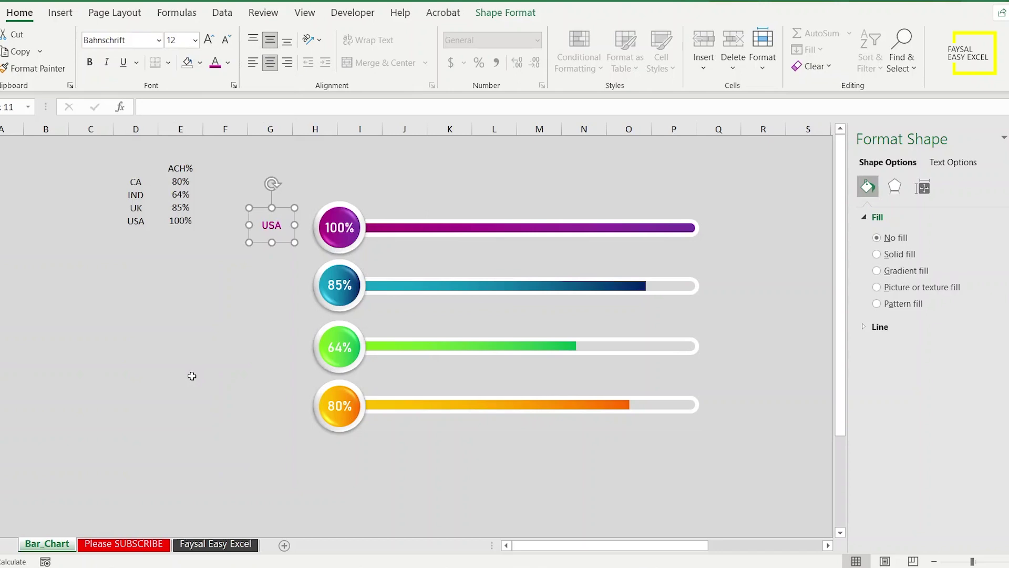
left_click(215, 45)
left_click(214, 45)
left_click(214, 45)
- Make the USA label size 20 on one line beside the 100% badge, then copy it down
left_click_drag(287, 209, 298, 210)
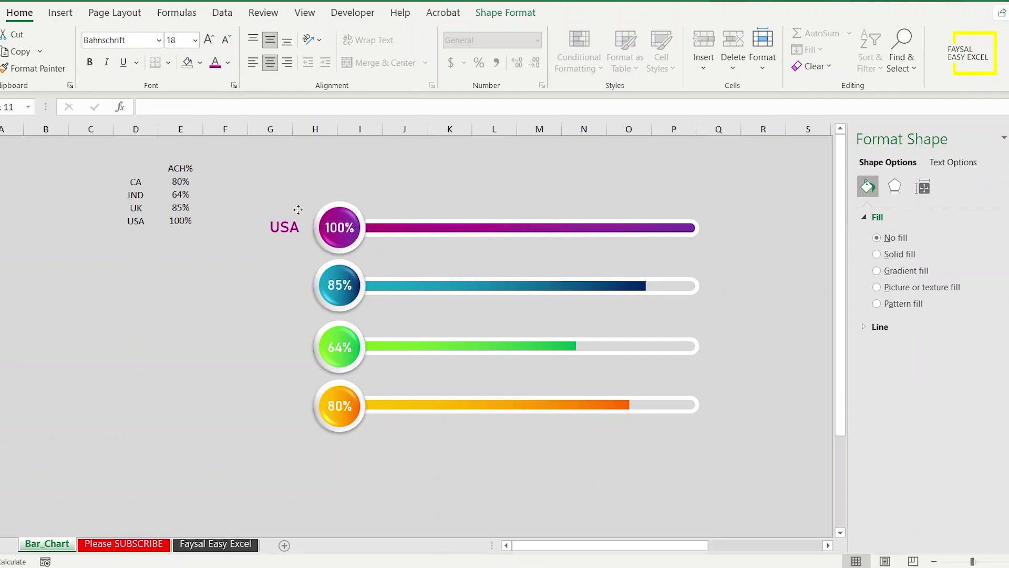
left_click(212, 41)
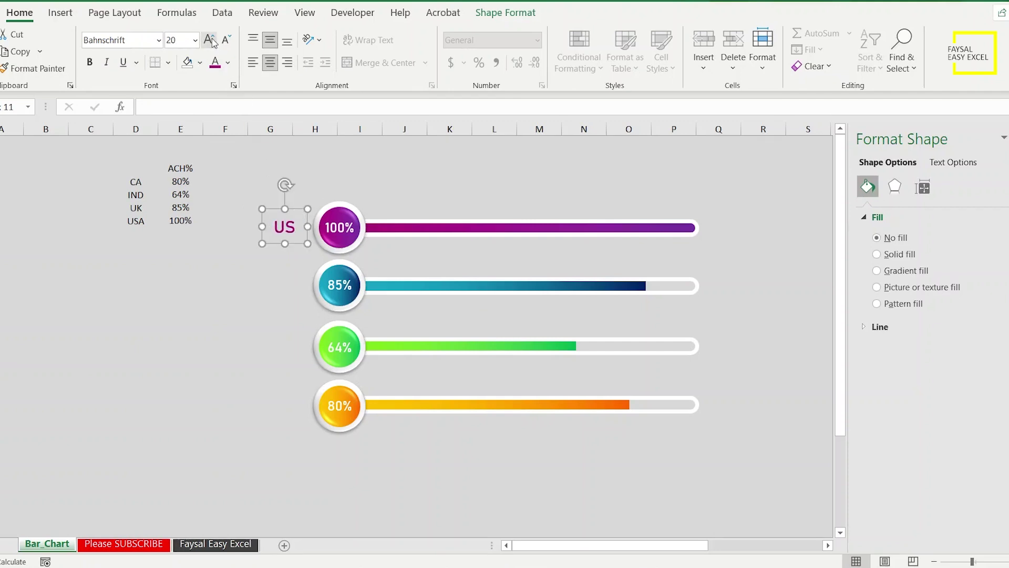
left_click_drag(261, 226, 257, 226)
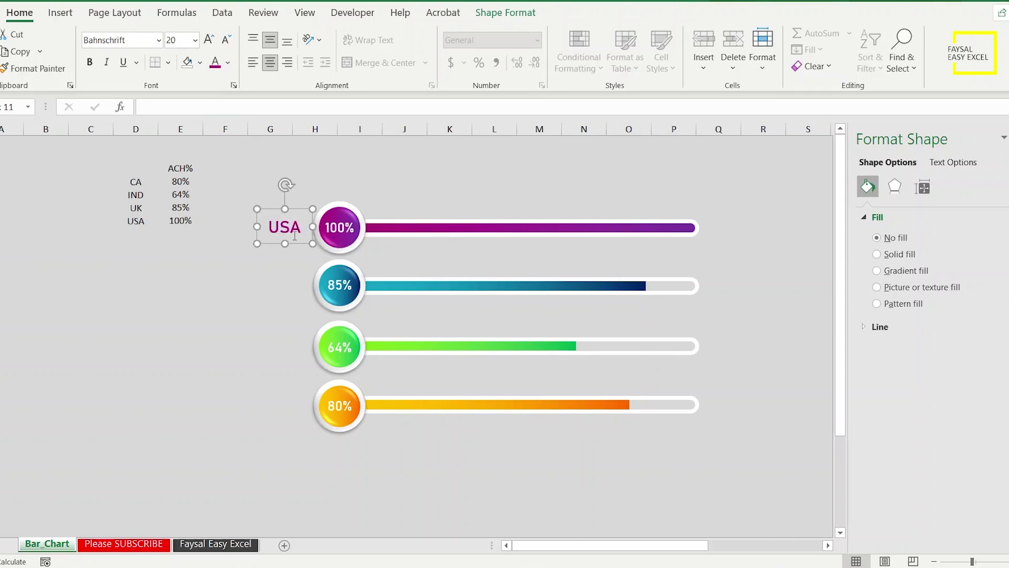
left_click_drag(294, 236, 295, 301)
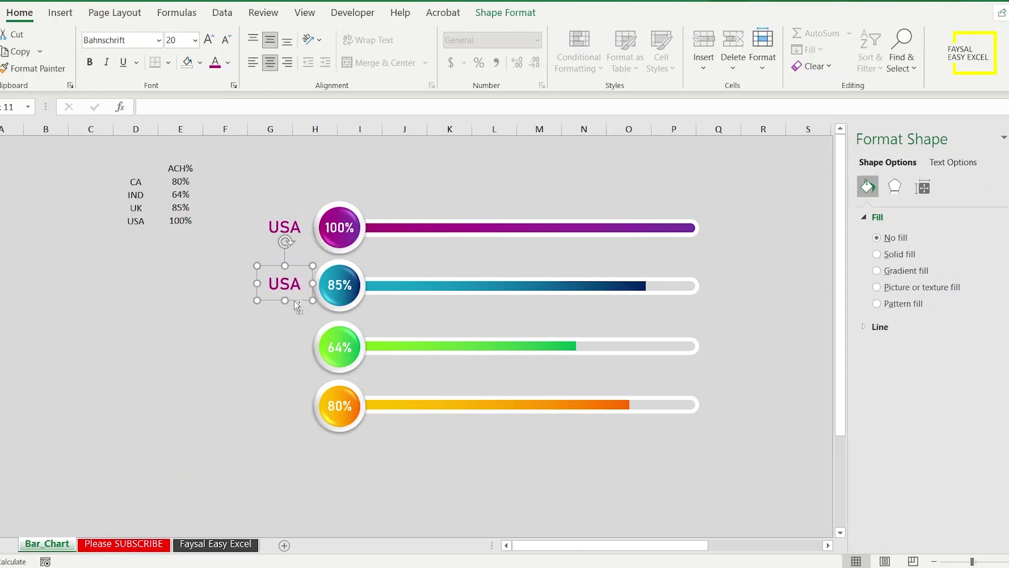
- Retype the copied label as UK and colour it dark blue
double_click(290, 287)
type("UK")
double_click(290, 286)
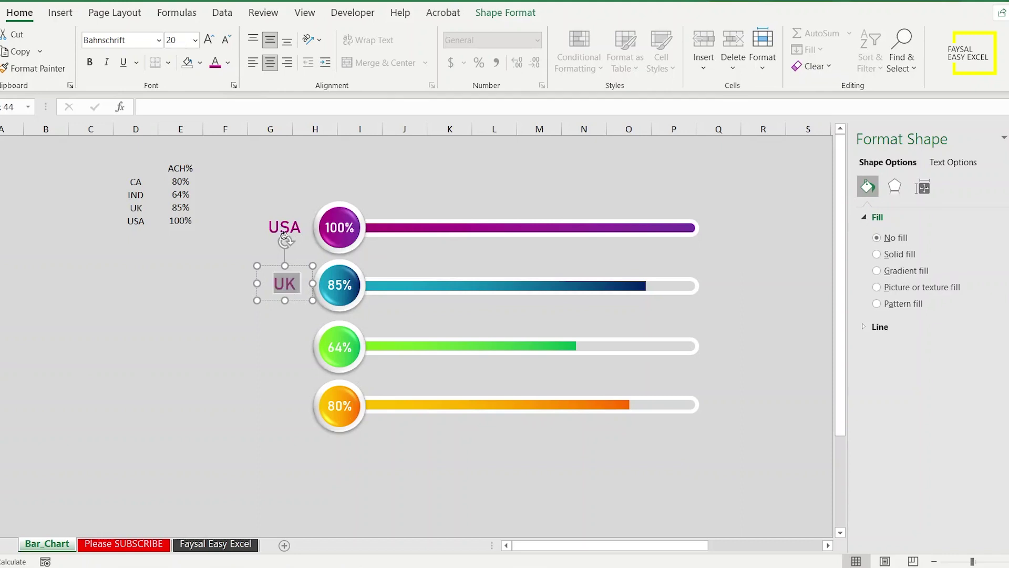
left_click(228, 63)
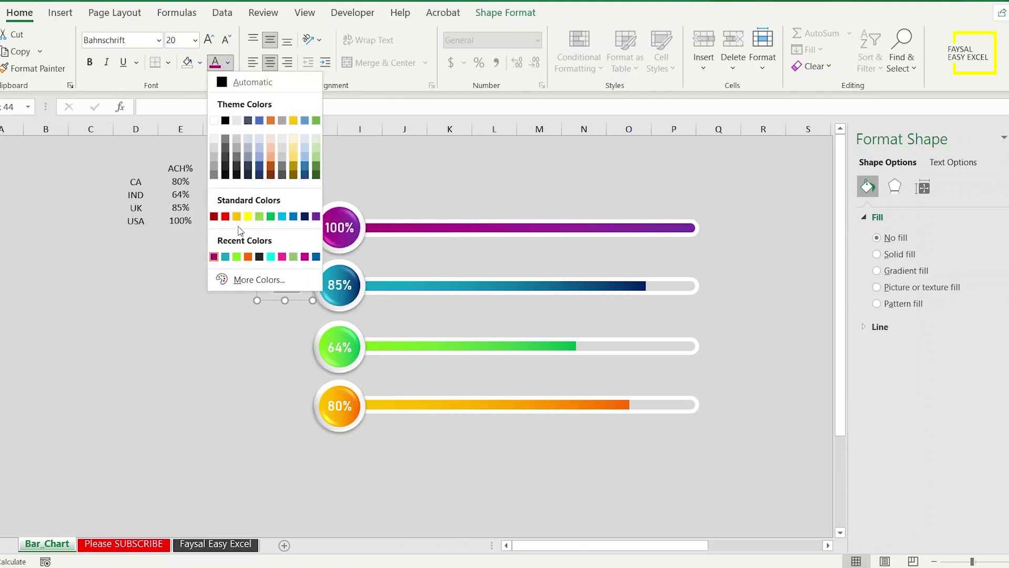
left_click(305, 216)
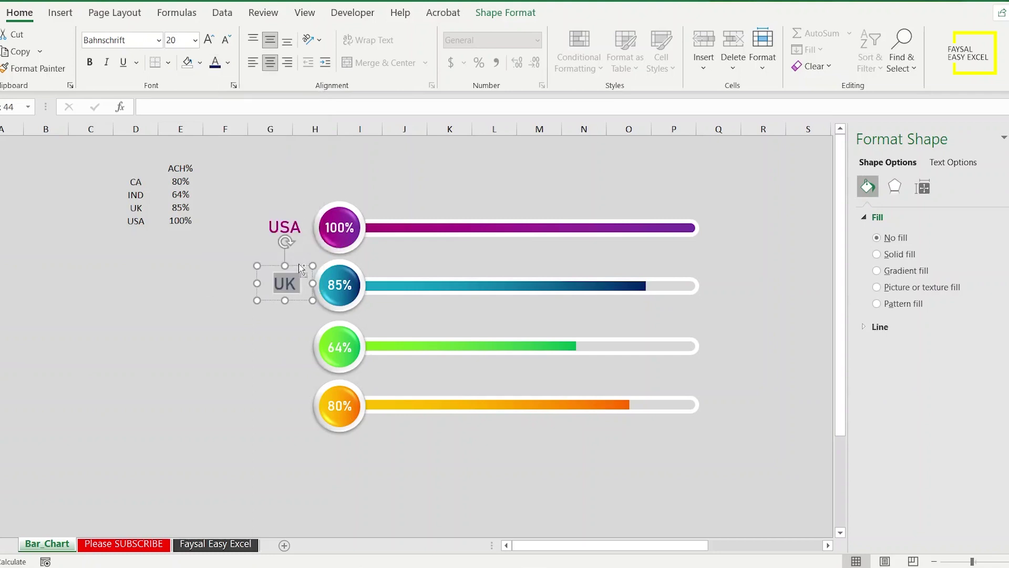
- Copy the label beside the 64% badge, colour it green and retype it IND
left_click_drag(299, 267, 300, 328)
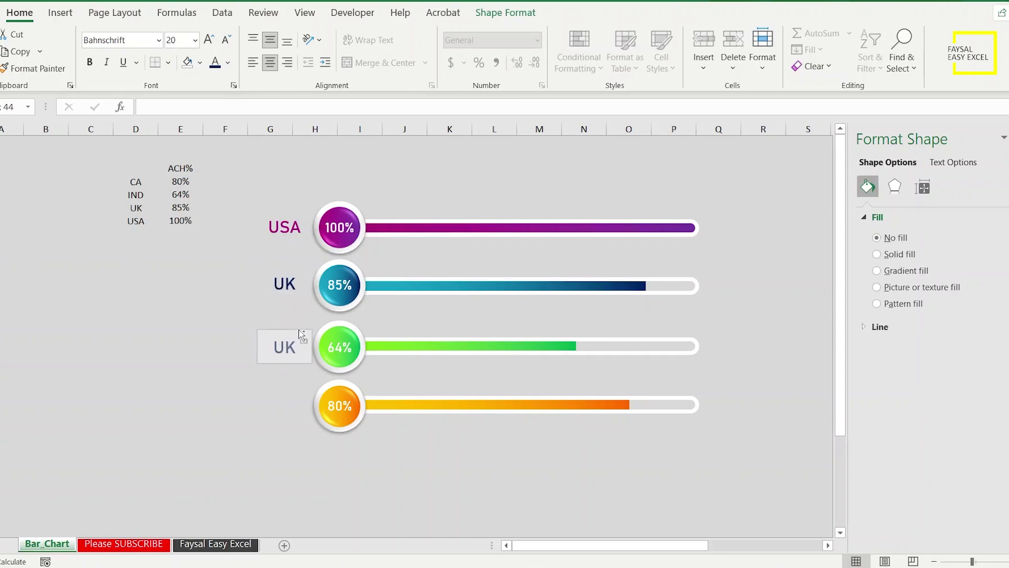
left_click_drag(301, 328, 299, 329)
double_click(297, 346)
left_click(229, 63)
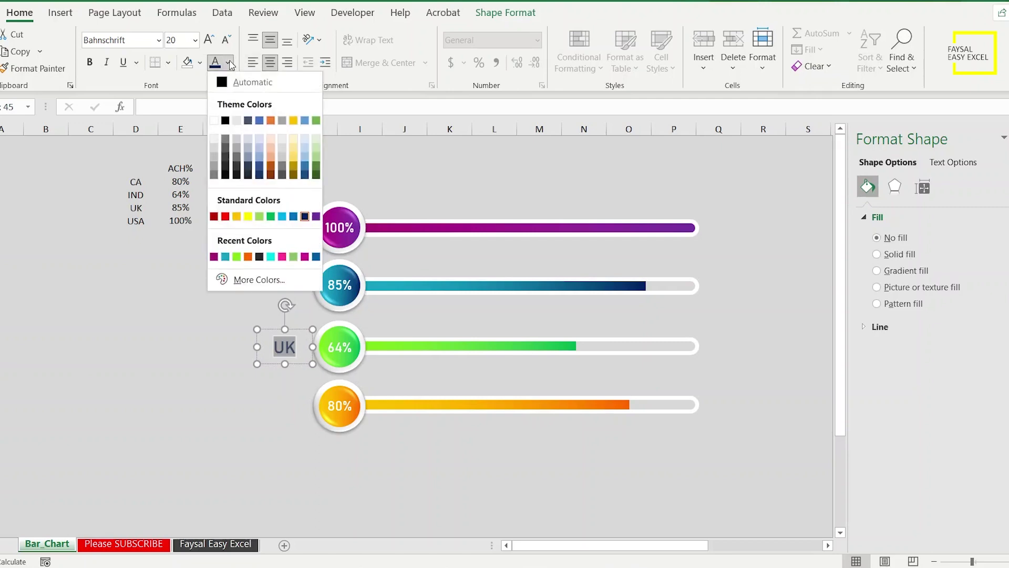
left_click(272, 217)
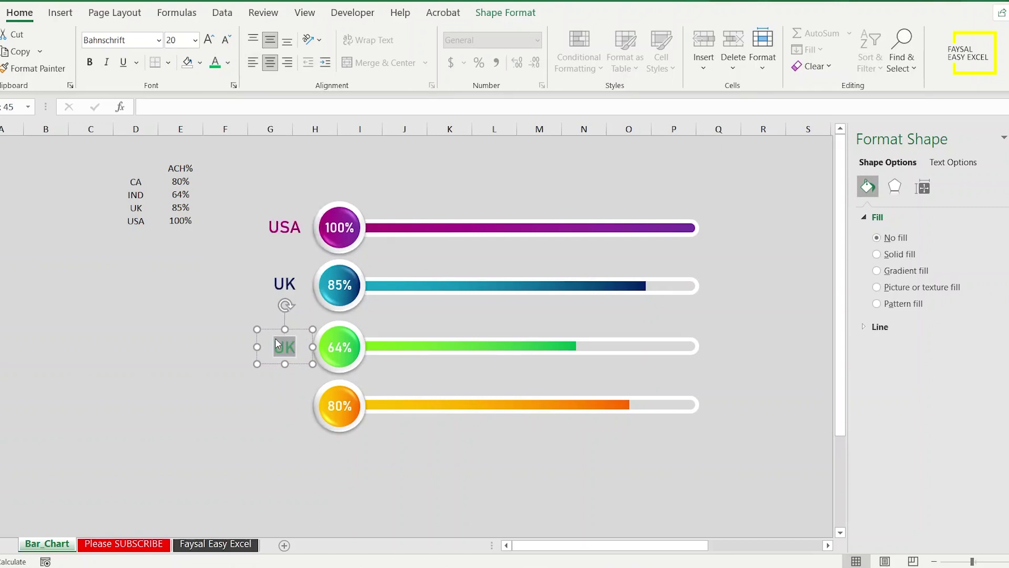
type("IND")
- Copy the label beside the 80% badge and retype it CA in orange
left_click_drag(296, 330, 303, 395)
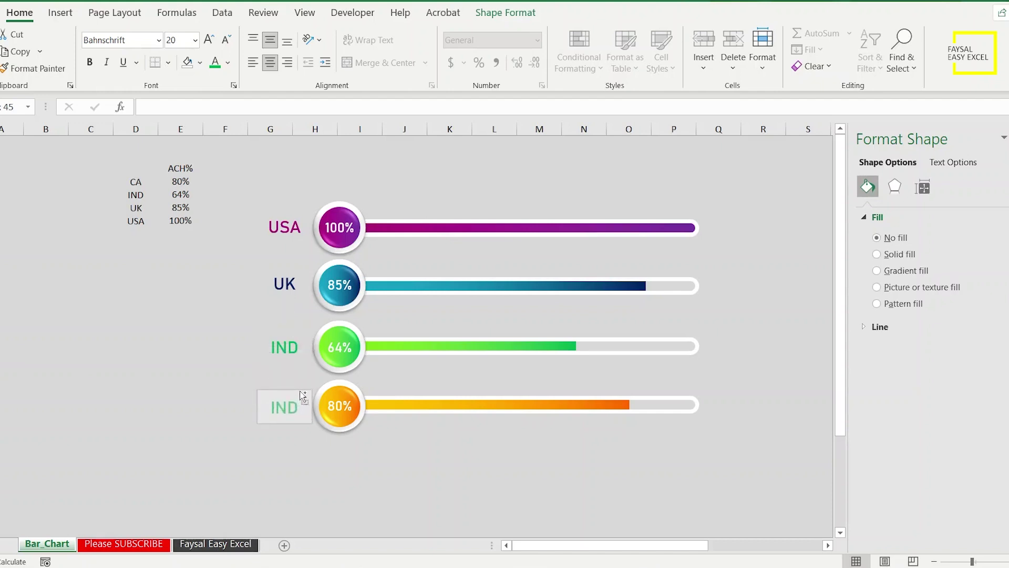
left_click_drag(303, 396, 302, 394)
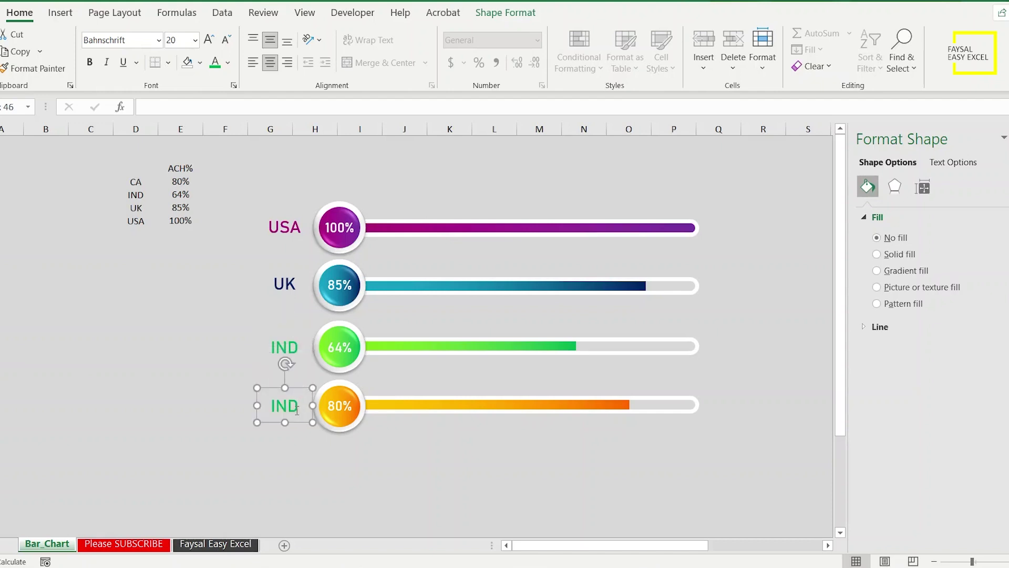
double_click(297, 409)
type("CA")
left_click(292, 387)
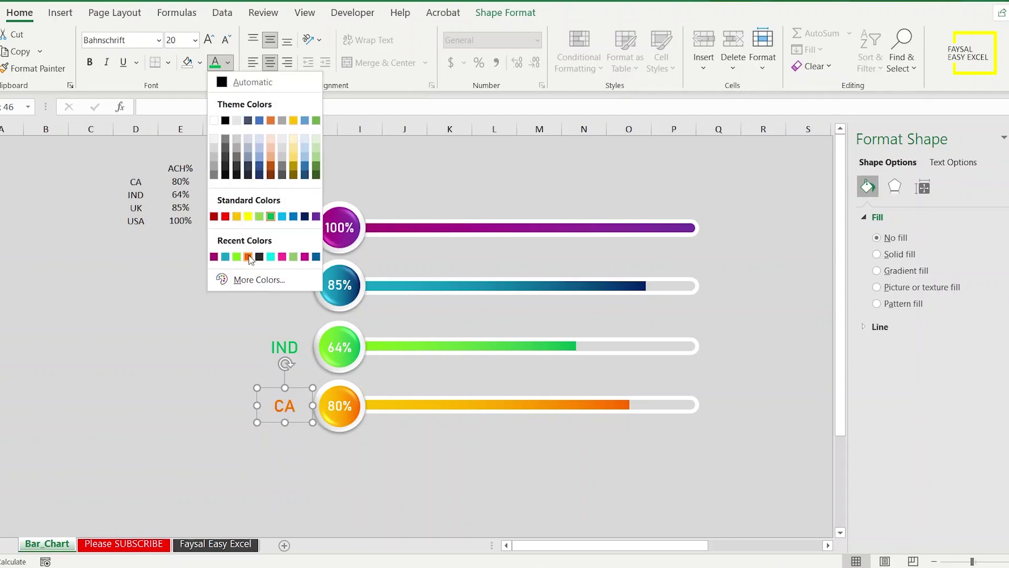
key("Escape")
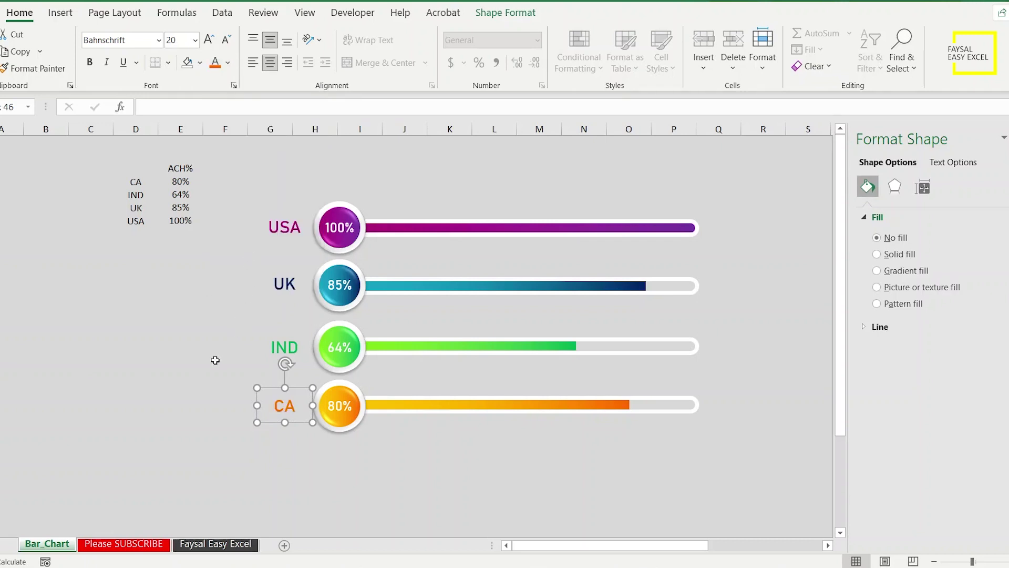
left_click(238, 297)
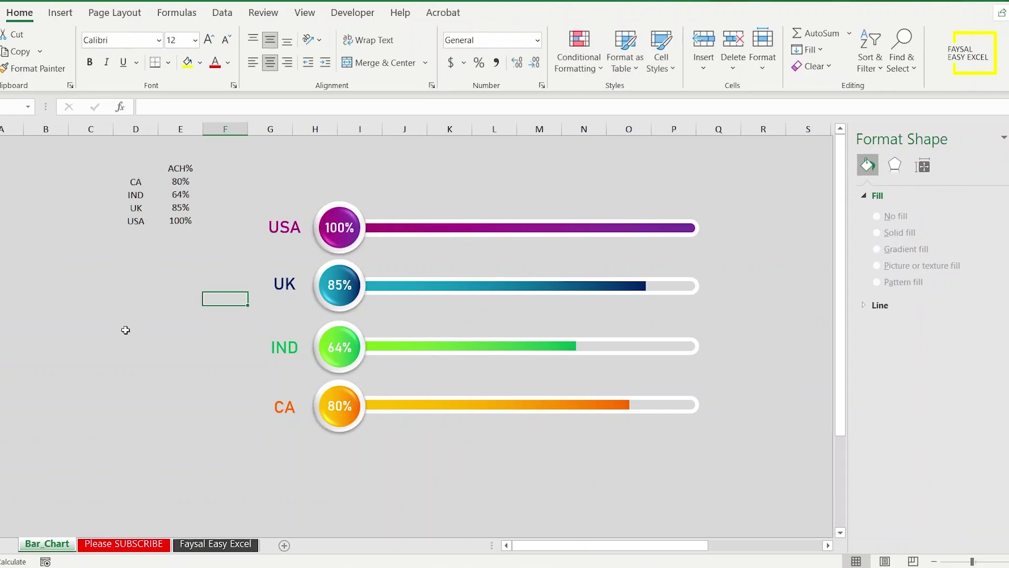
- Check the =RANDBETWEEN(10,99)/100 formula and recalculate with F9 repeatedly to test the bars
left_click(168, 220)
key("F9")
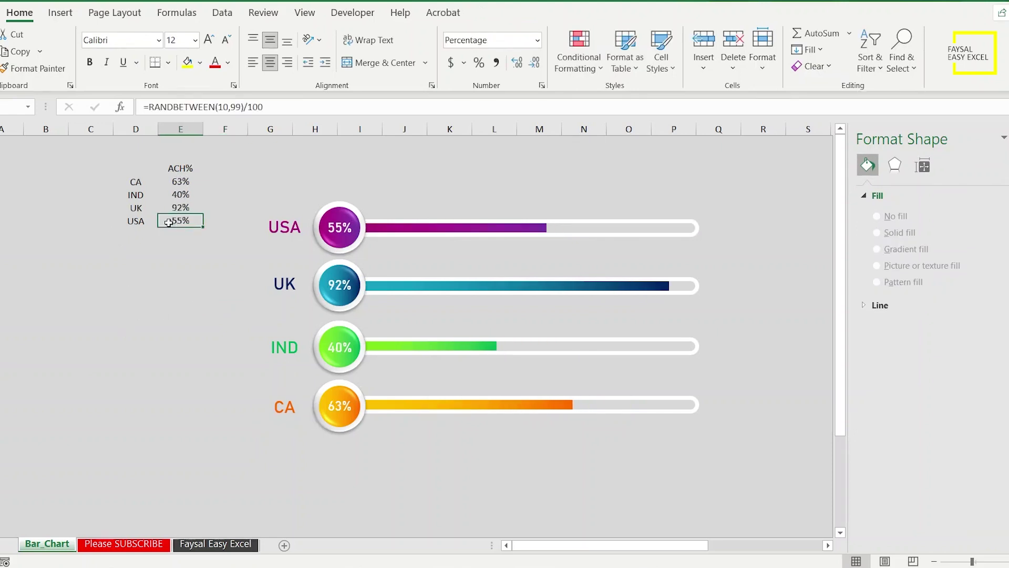
left_click(171, 287)
key("F9")
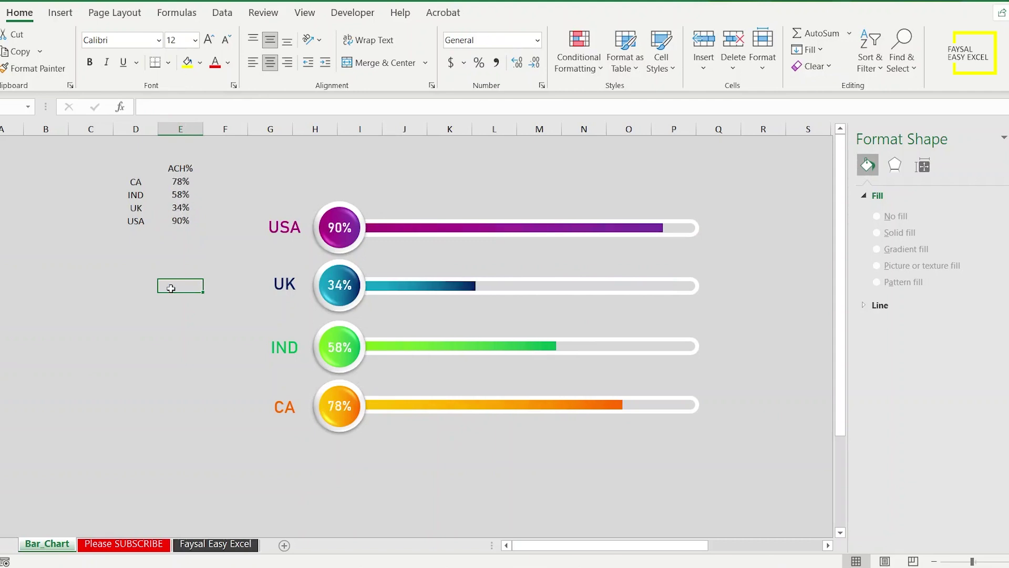
key("F9")
key("F9")
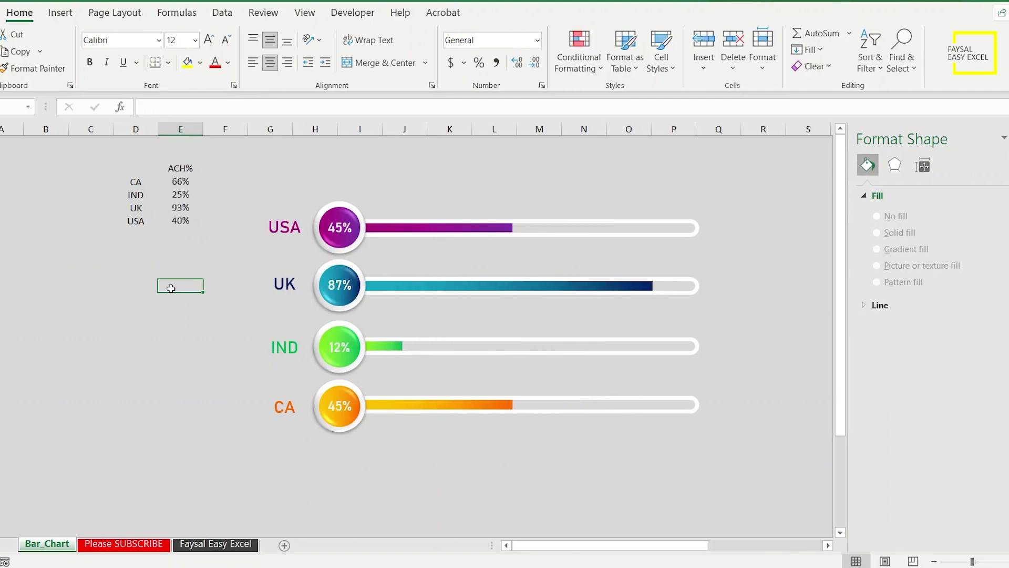
key("F9")
key("F9")
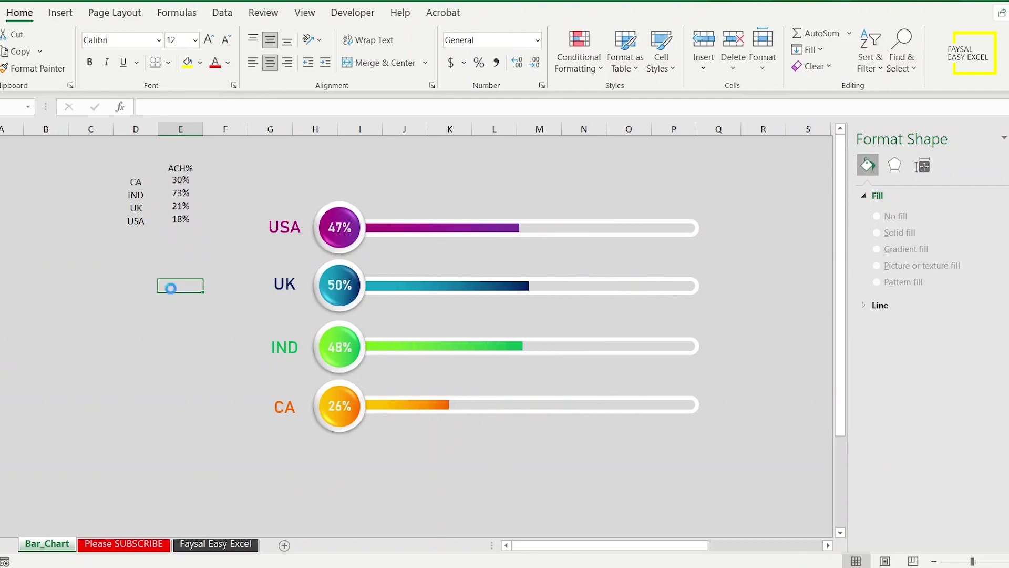
key("F9")
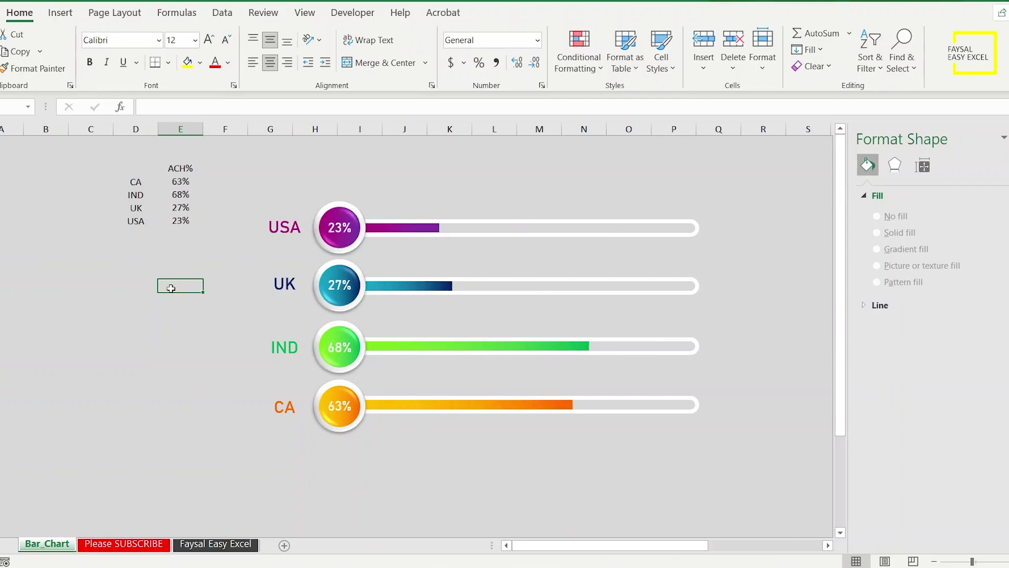
key("F9")
key("F9")
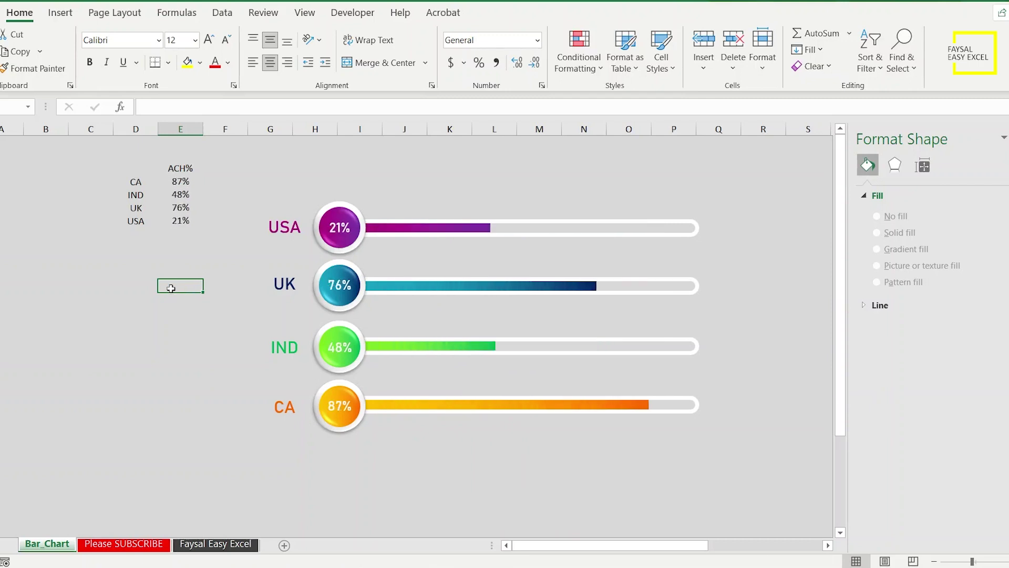
key("F9")
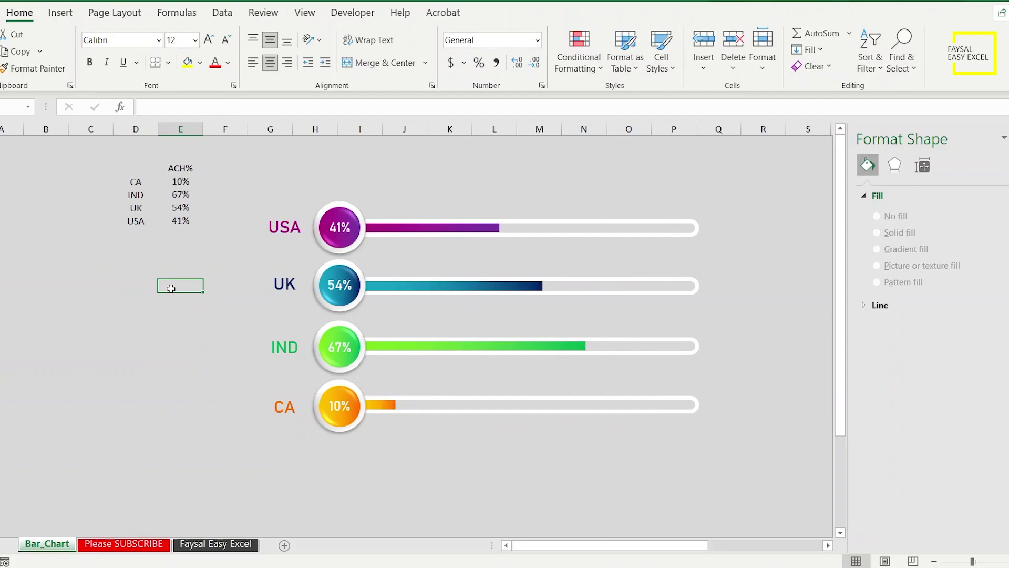